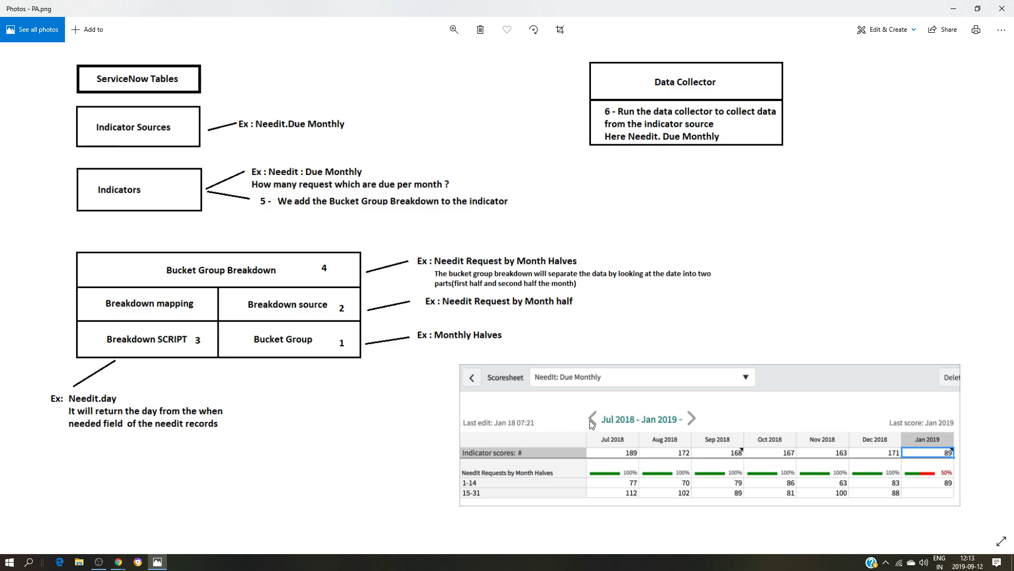
Switch to the ServiceNow training page in Chrome and look through the lesson list and the Exercise: Bucket Group (Optional) instructions.
mouse_move(119, 561)
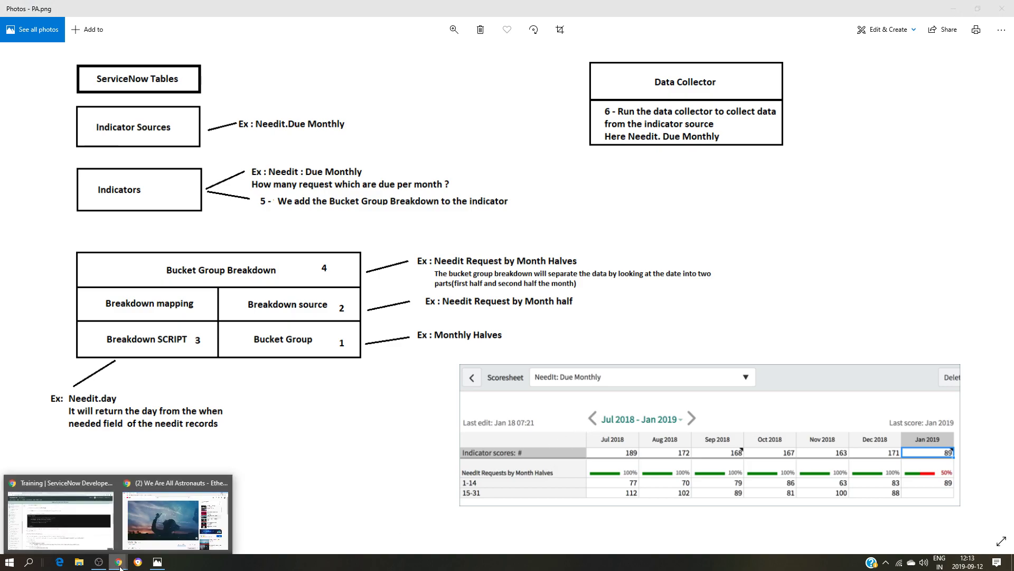
left_click(85, 530)
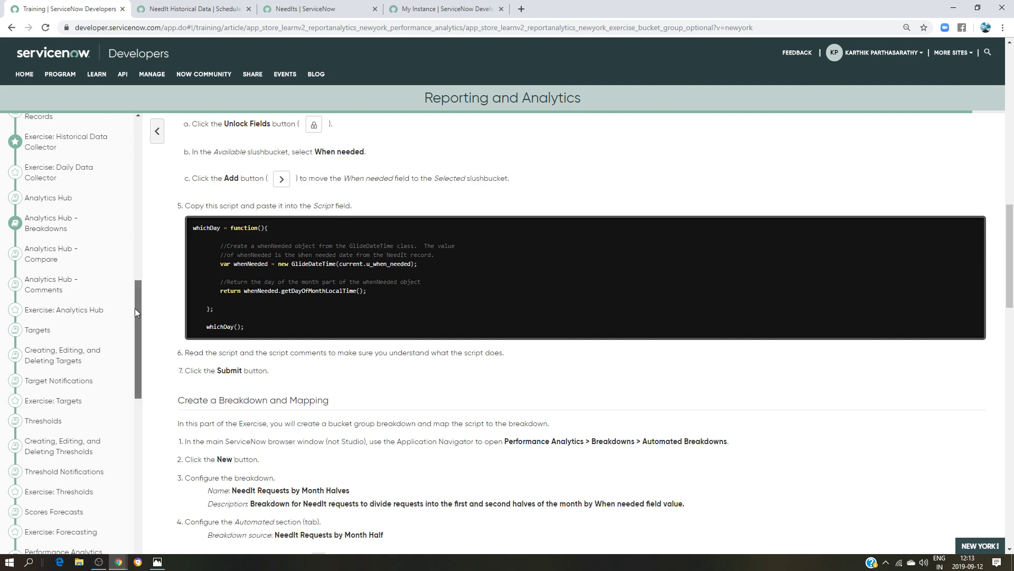
left_click_drag(135, 309, 130, 147)
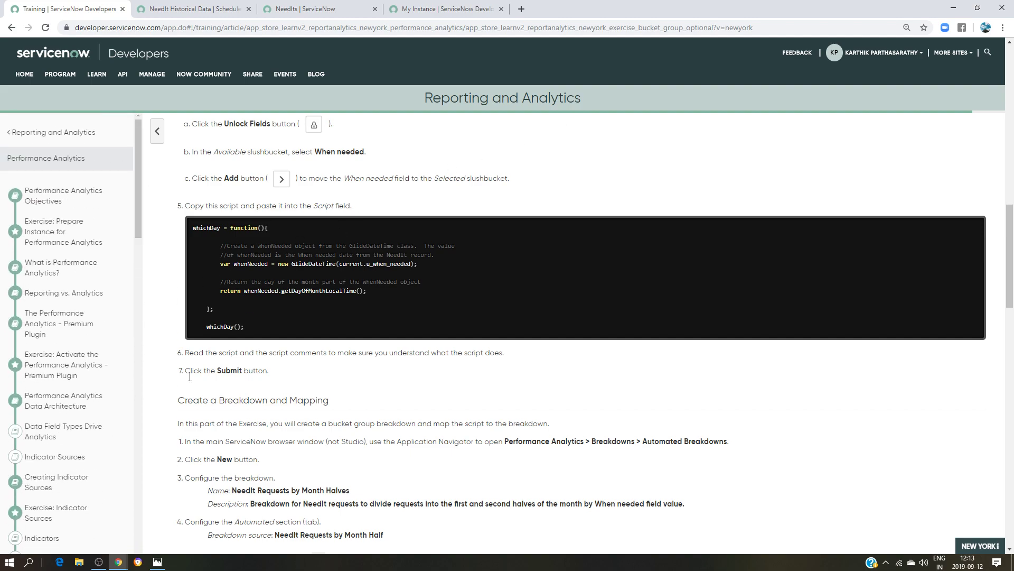
scroll(111, 317, "down", 15)
scroll(109, 304, "down", 5)
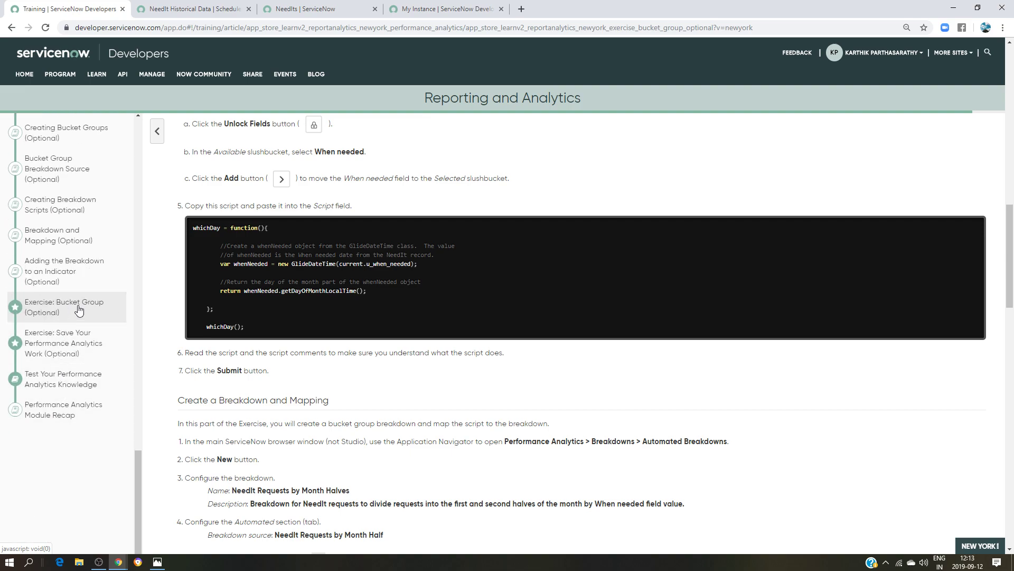
scroll(460, 344, "up", 10)
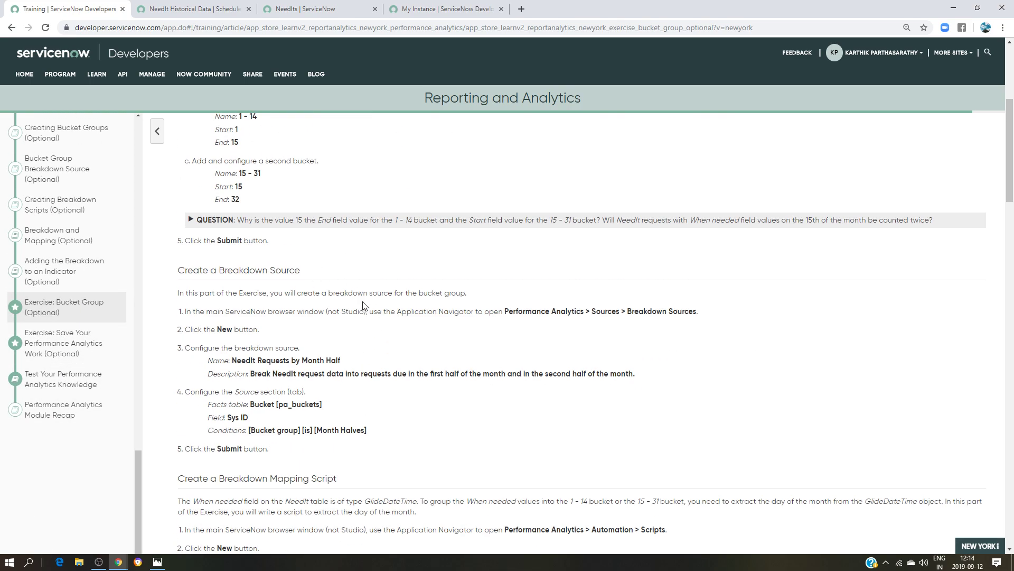
scroll(453, 349, "down", 4)
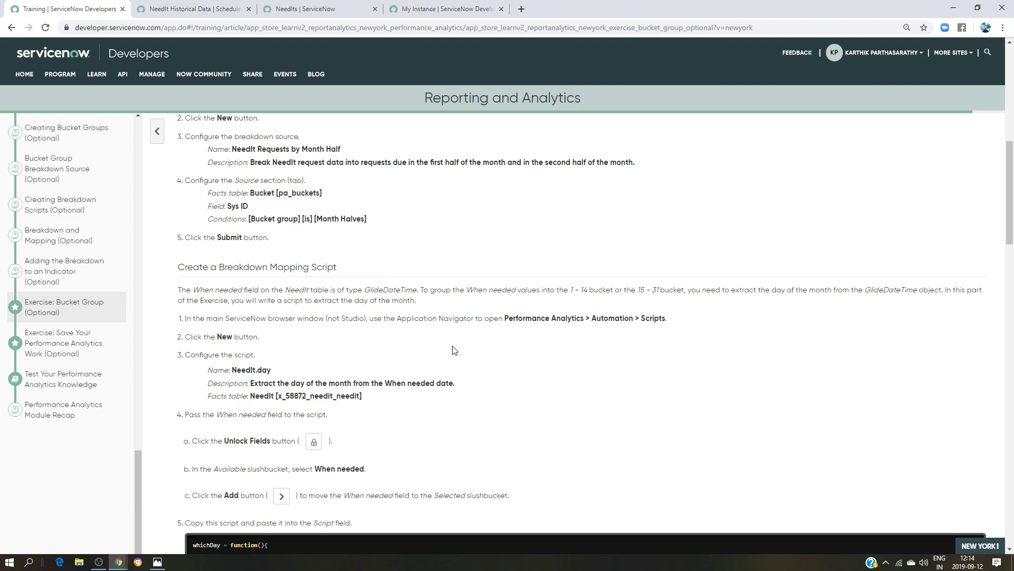
Switch to the PA.png diagram in Photos, enlarge it, and examine the indicator, bucket group breakdown and scoresheet parts.
left_click(153, 563)
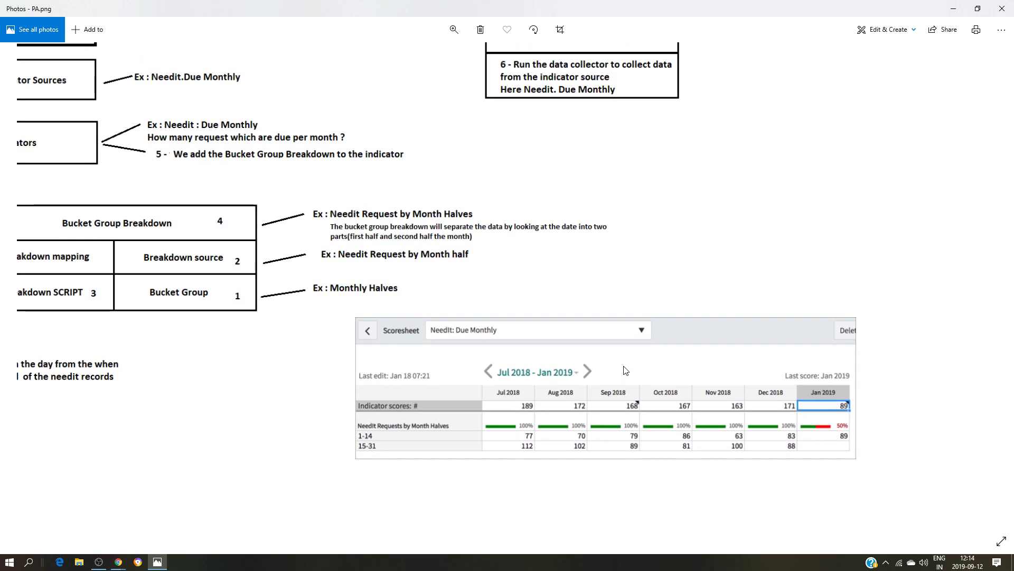
left_click(453, 29)
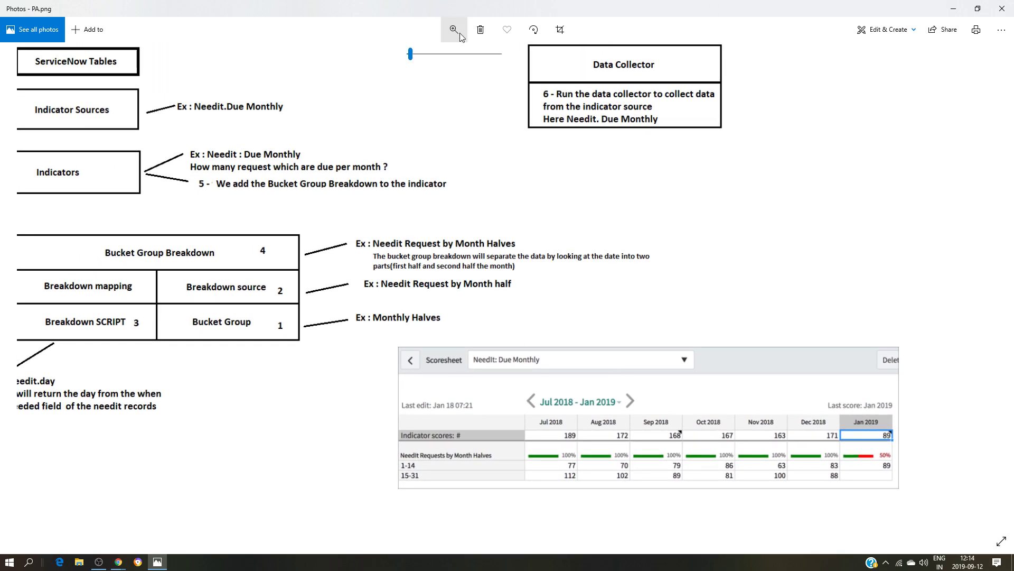
left_click_drag(411, 53, 417, 54)
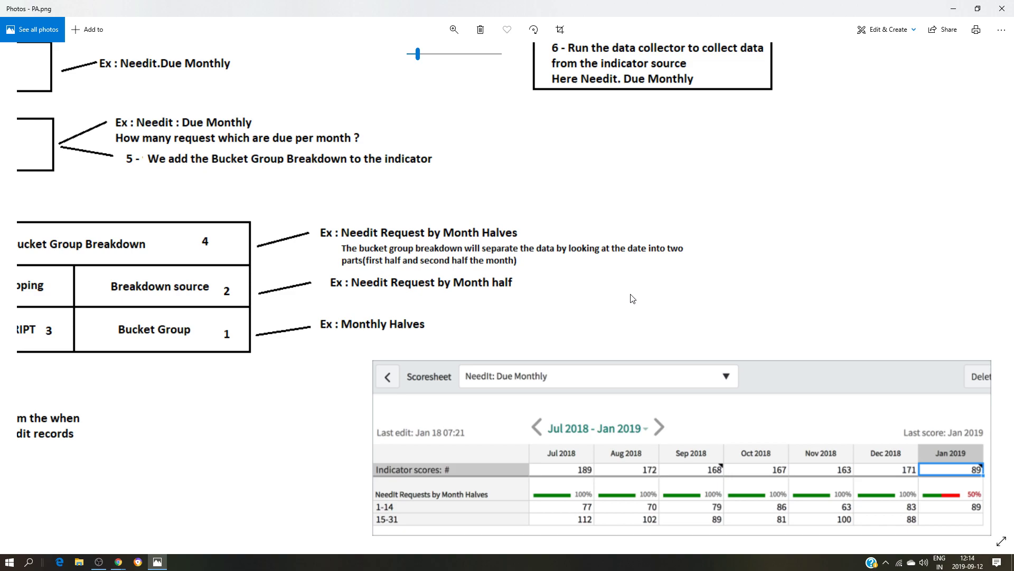
left_click_drag(591, 249, 548, 265)
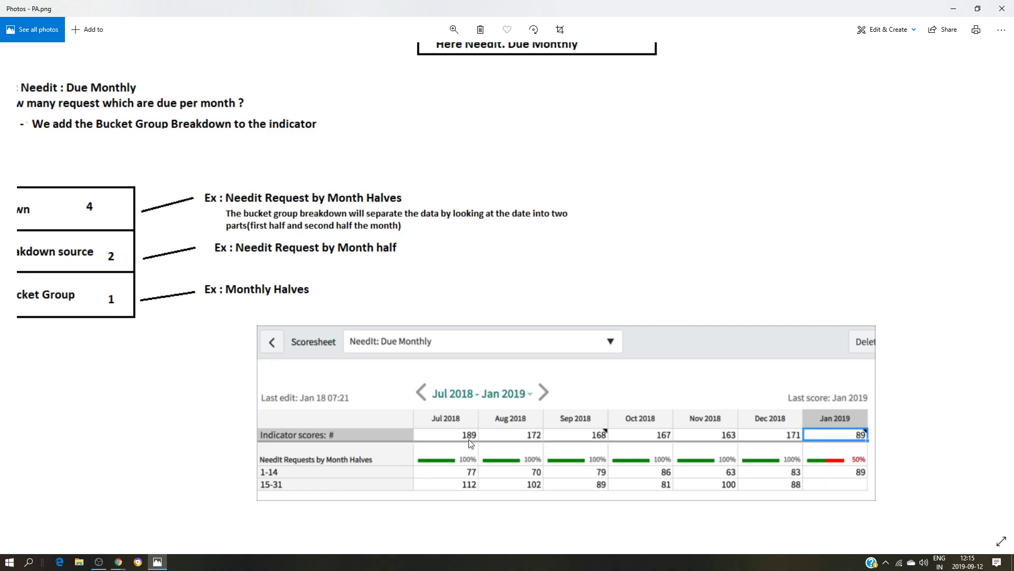
left_click_drag(451, 304, 677, 334)
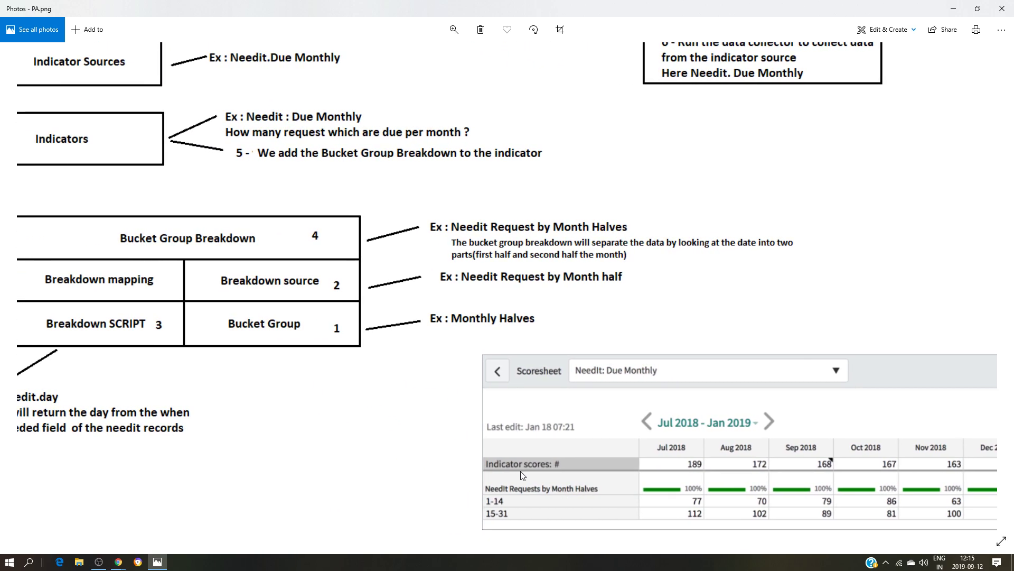
left_click_drag(224, 289, 404, 423)
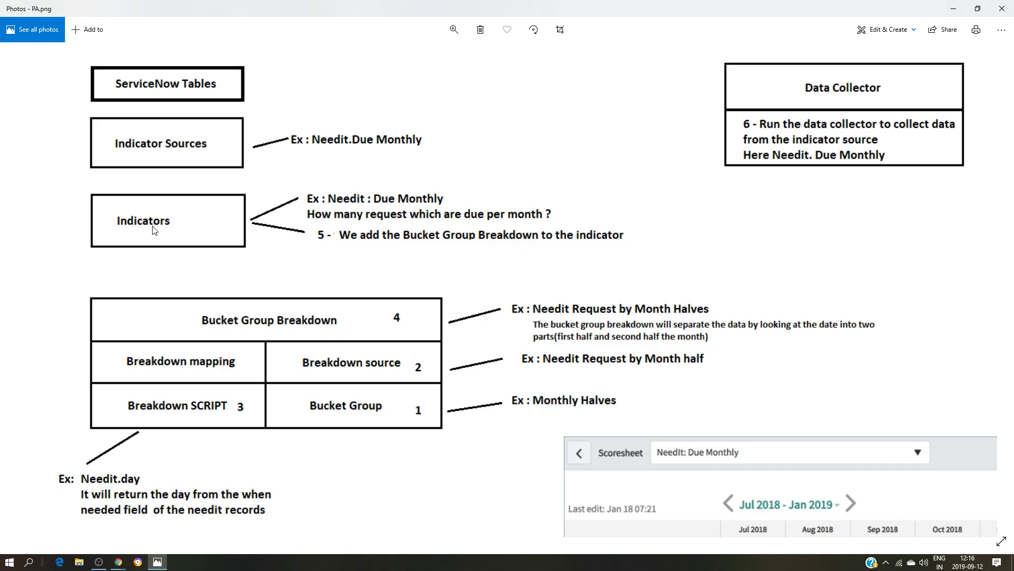
left_click_drag(754, 502, 742, 391)
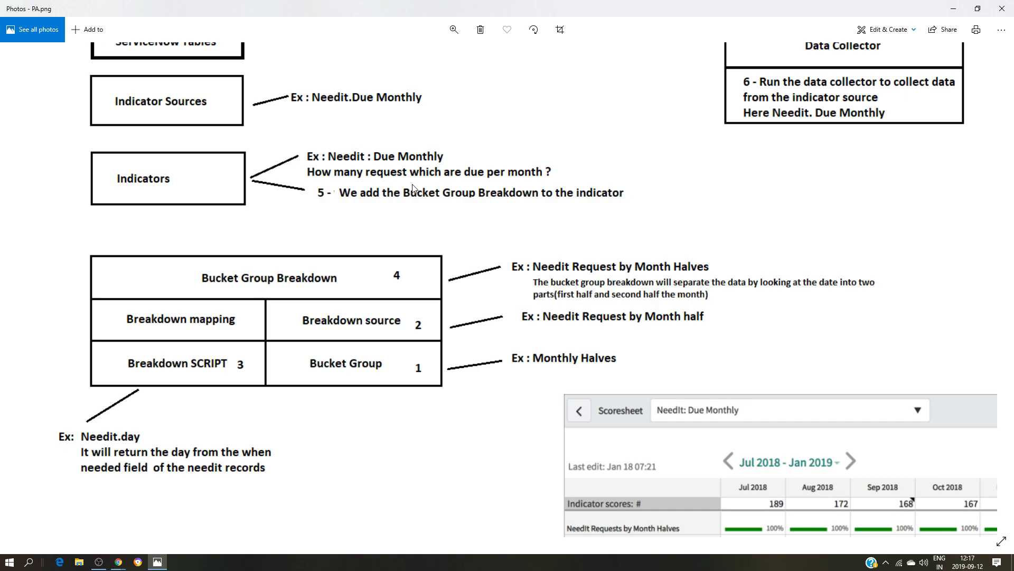
left_click_drag(537, 327, 518, 299)
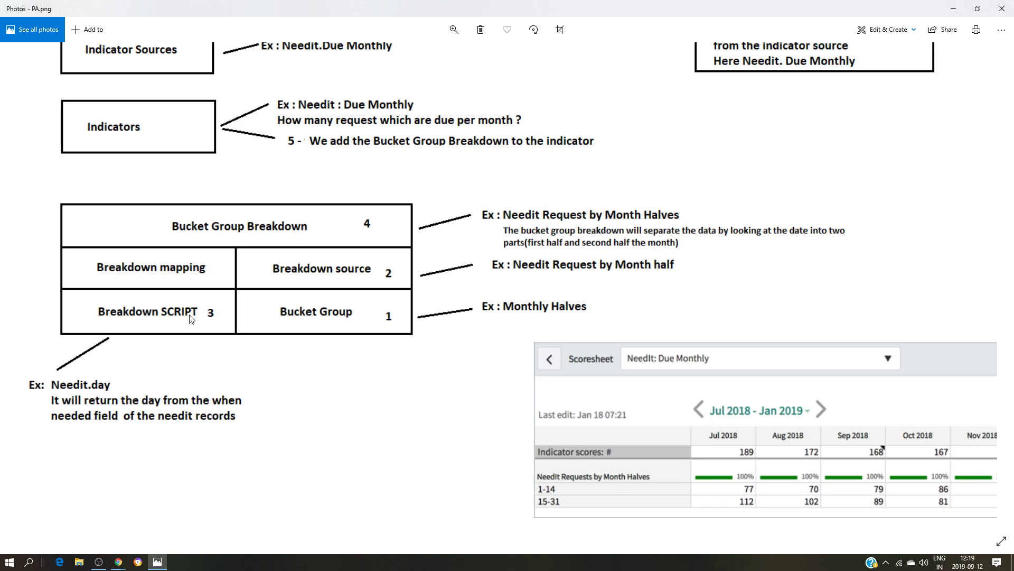
Switch to the ServiceNow instance in Chrome, open the NeedIt records list, and examine the When needed dates.
left_click(118, 563)
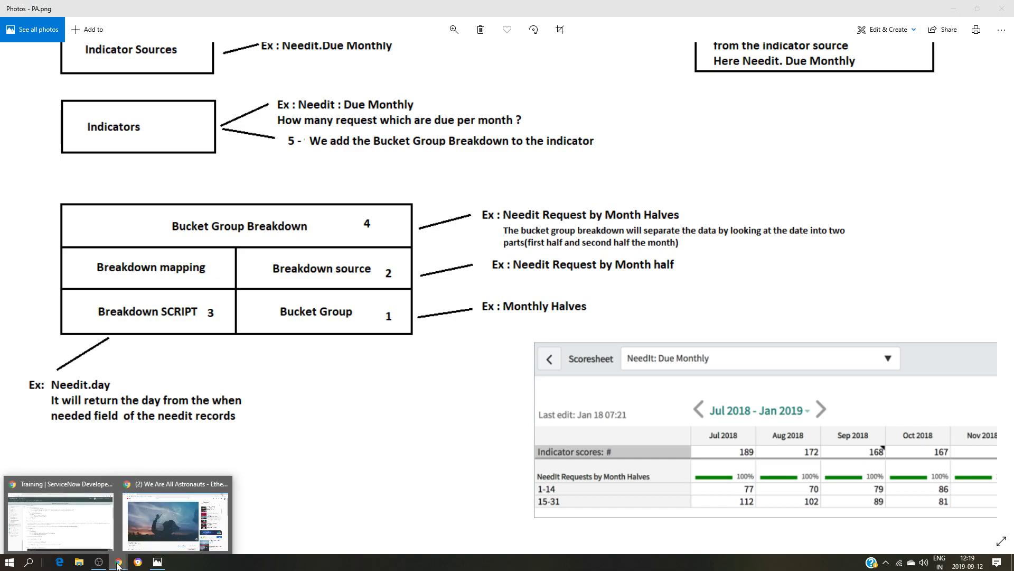
left_click(60, 521)
left_click(191, 9)
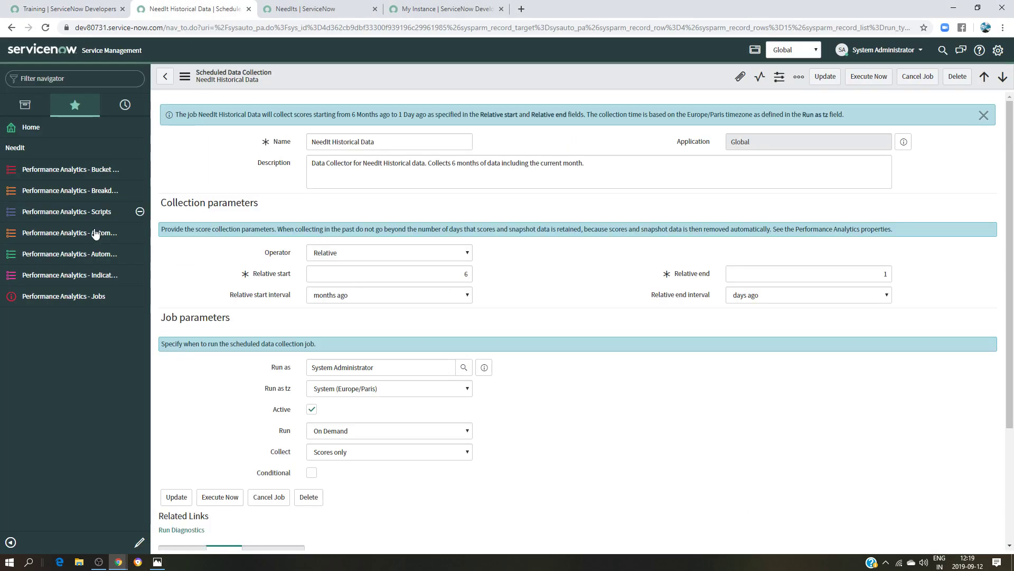
left_click(51, 154)
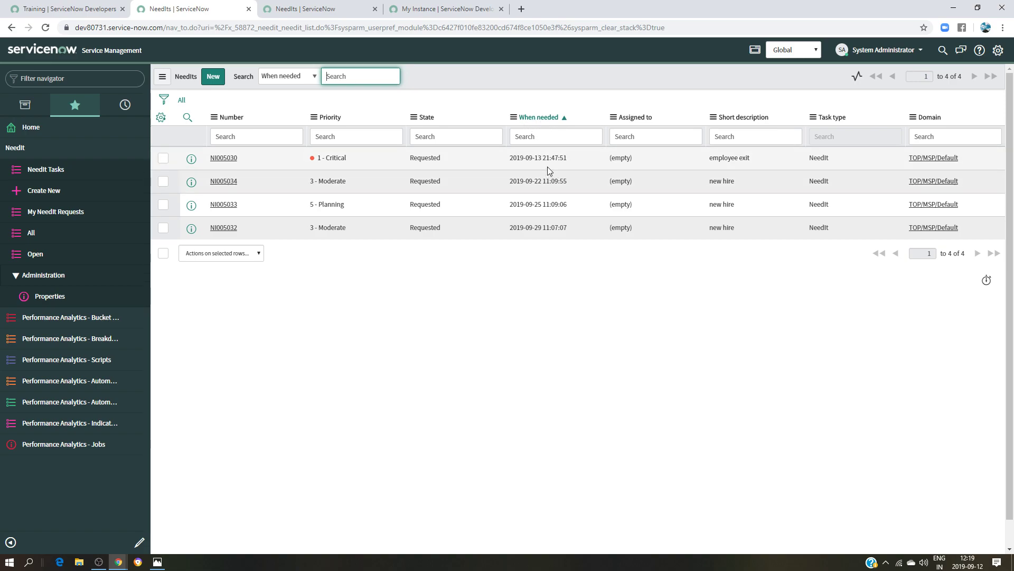
mouse_move(532, 159)
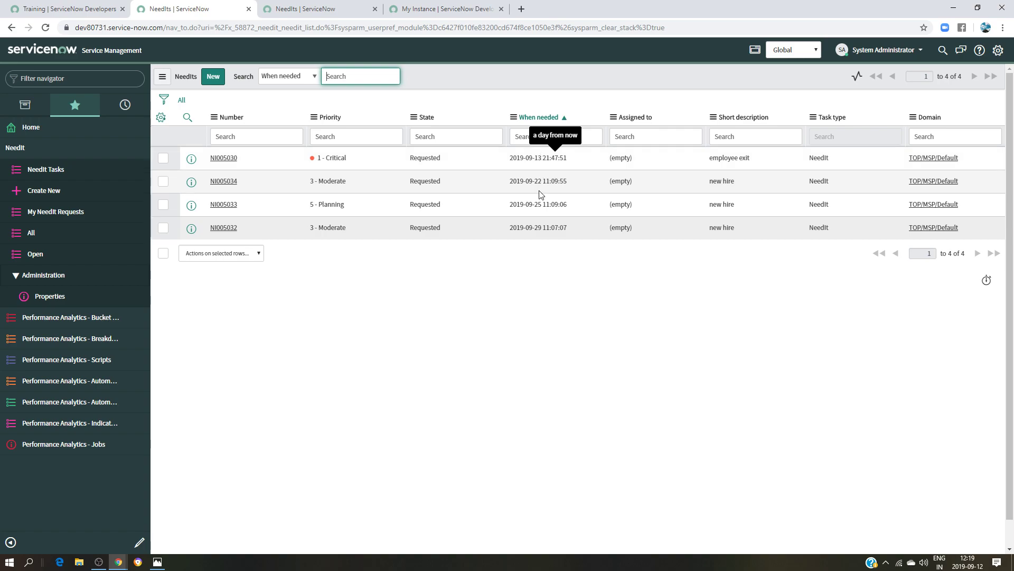
mouse_move(542, 182)
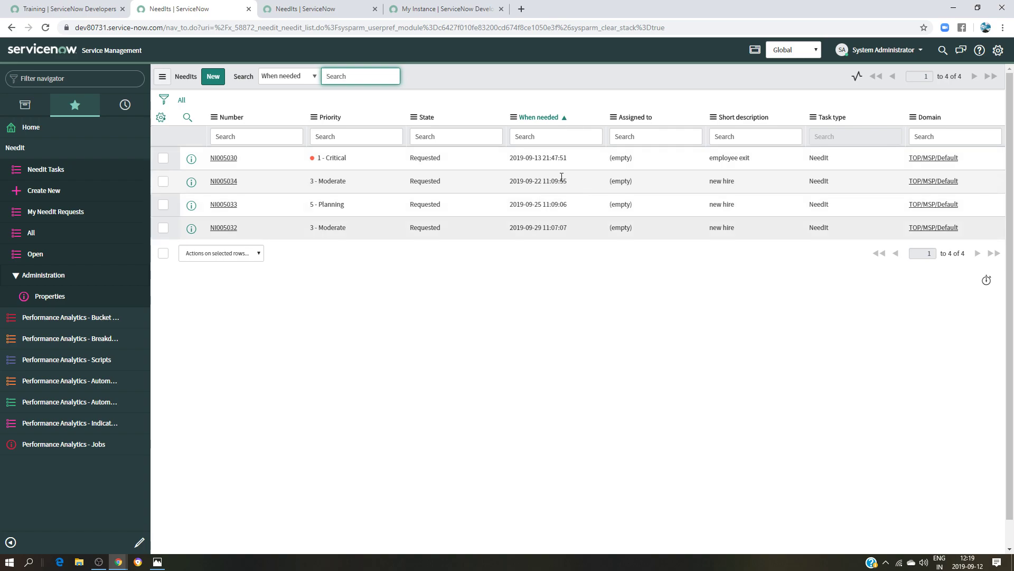
mouse_move(543, 228)
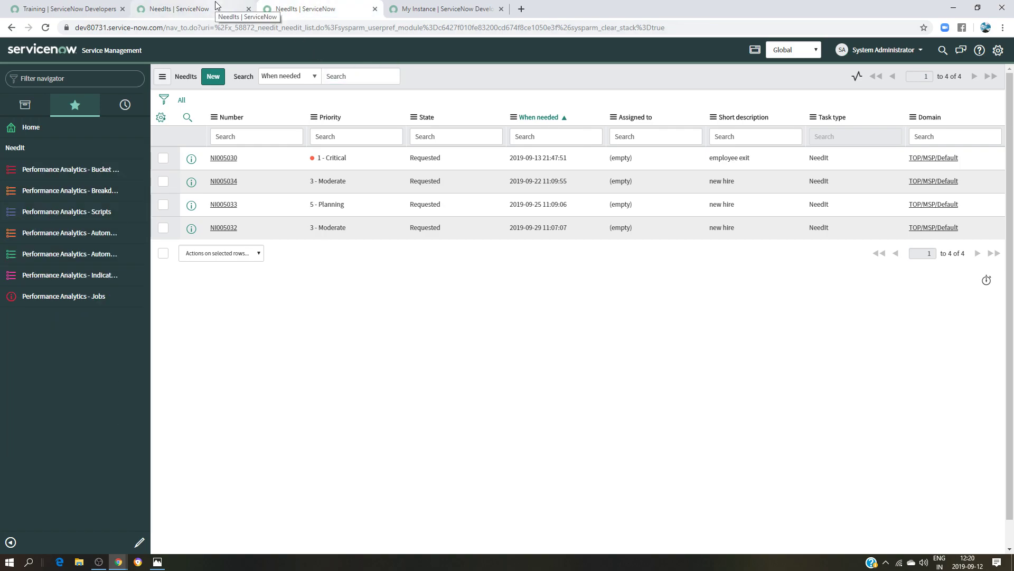
Compare the PA.png diagram in Photos with the NeedIt records list in Chrome.
left_click(157, 562)
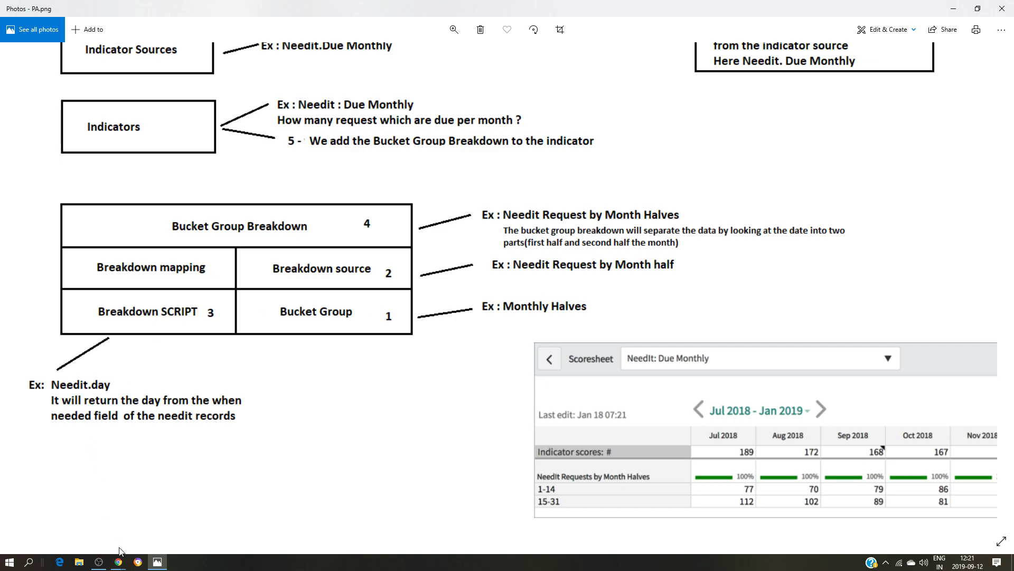
left_click(119, 562)
left_click(81, 525)
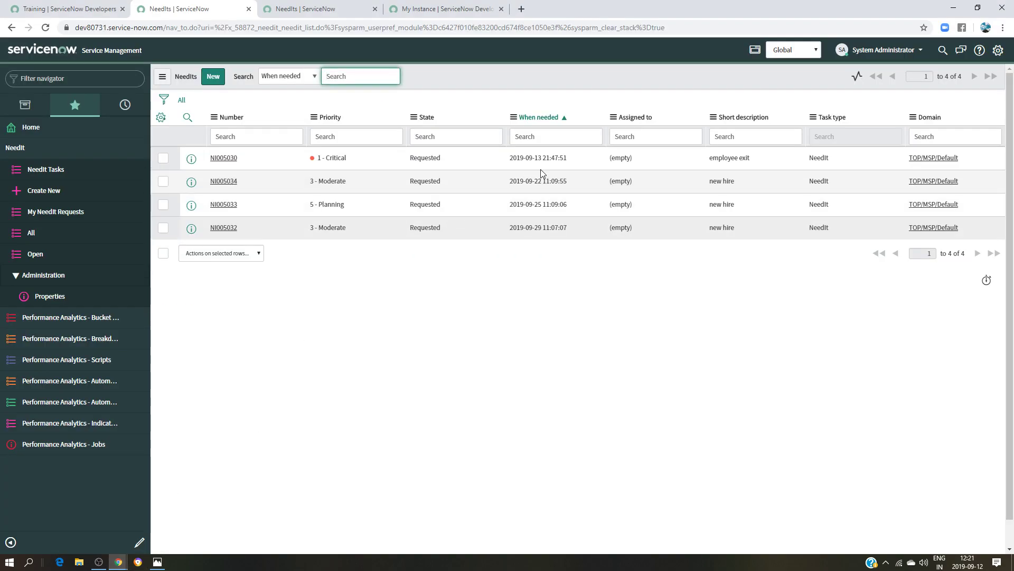
Return to the PA.png diagram in Photos and reduce its magnification to review all breakdown components, the data collector and the scoresheet.
left_click(119, 561)
left_click(224, 482)
left_click(157, 563)
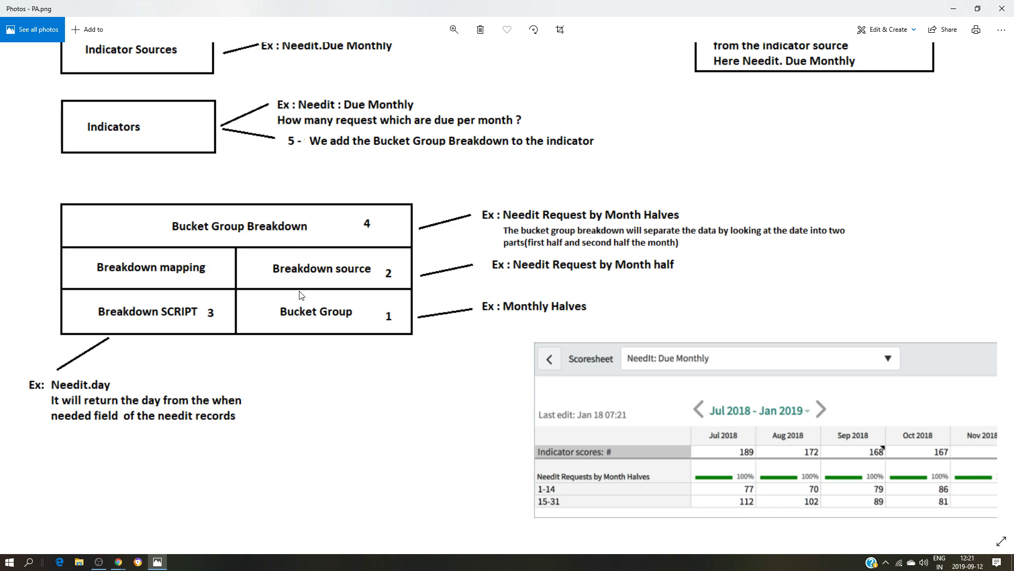
left_click(453, 30)
left_click_drag(418, 56, 412, 29)
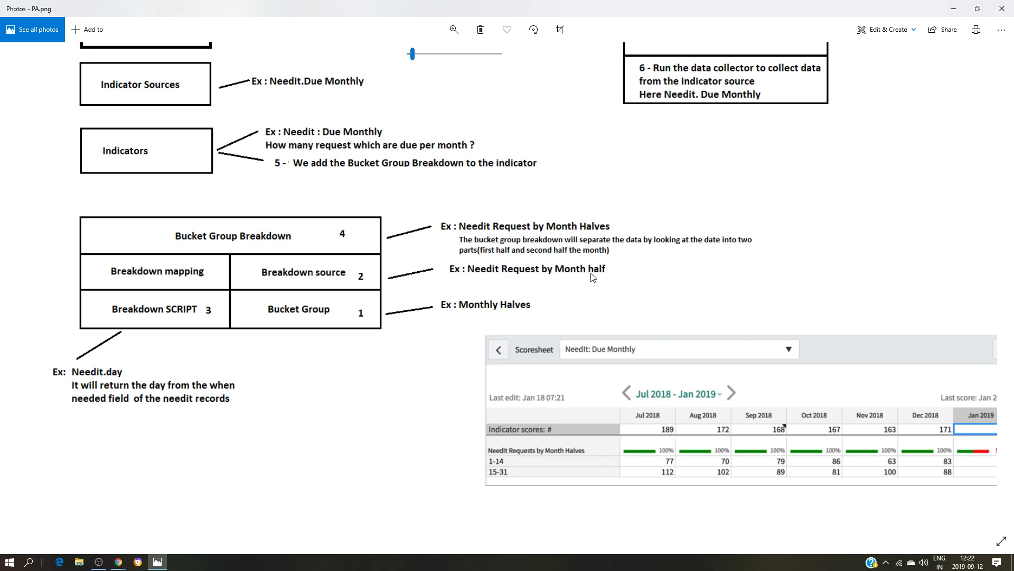
left_click_drag(698, 241, 665, 310)
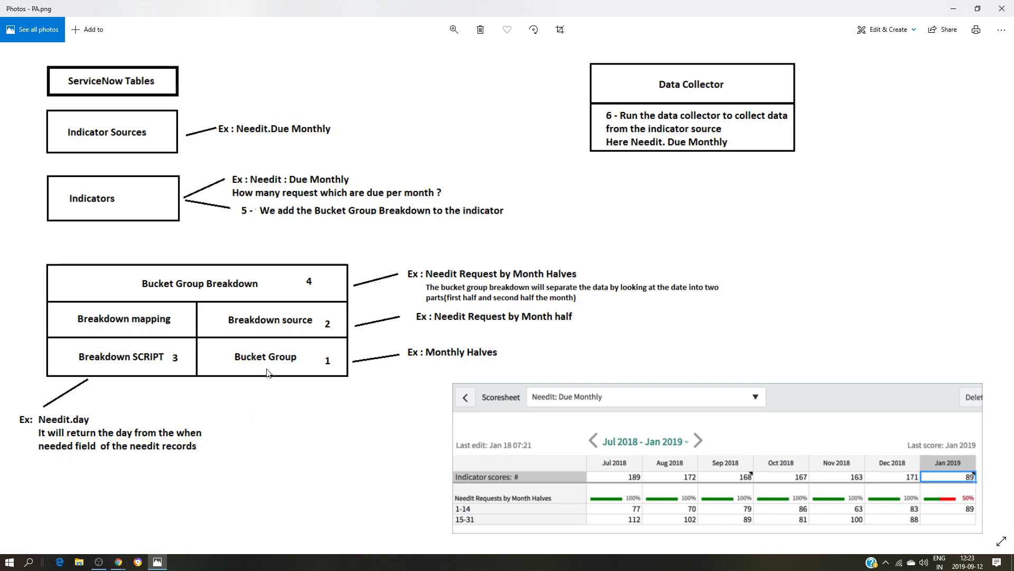
Switch to the training page in Chrome and find the bucket group's name in the exercise's configuration instructions.
left_click(118, 562)
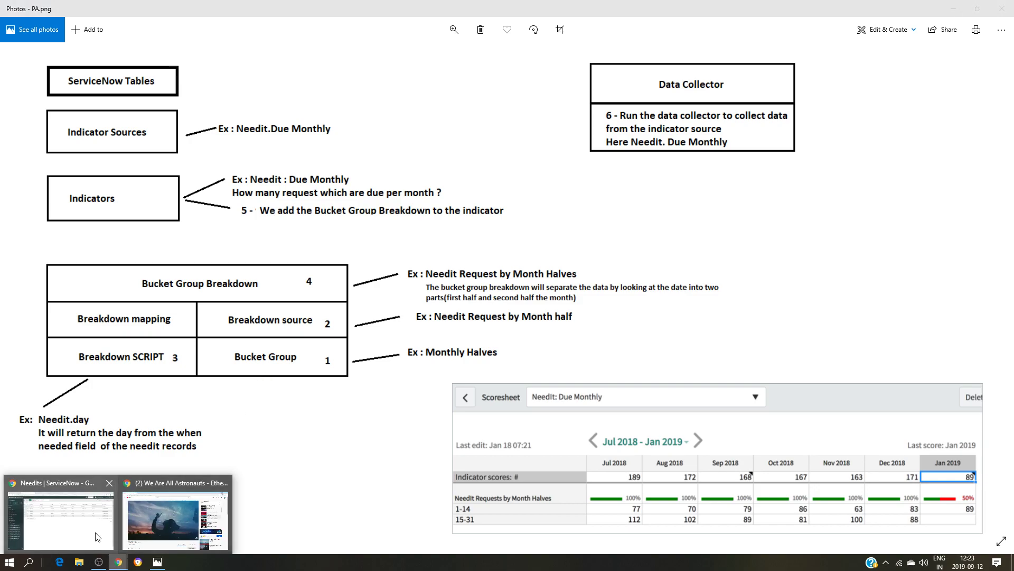
left_click(97, 537)
left_click(74, 8)
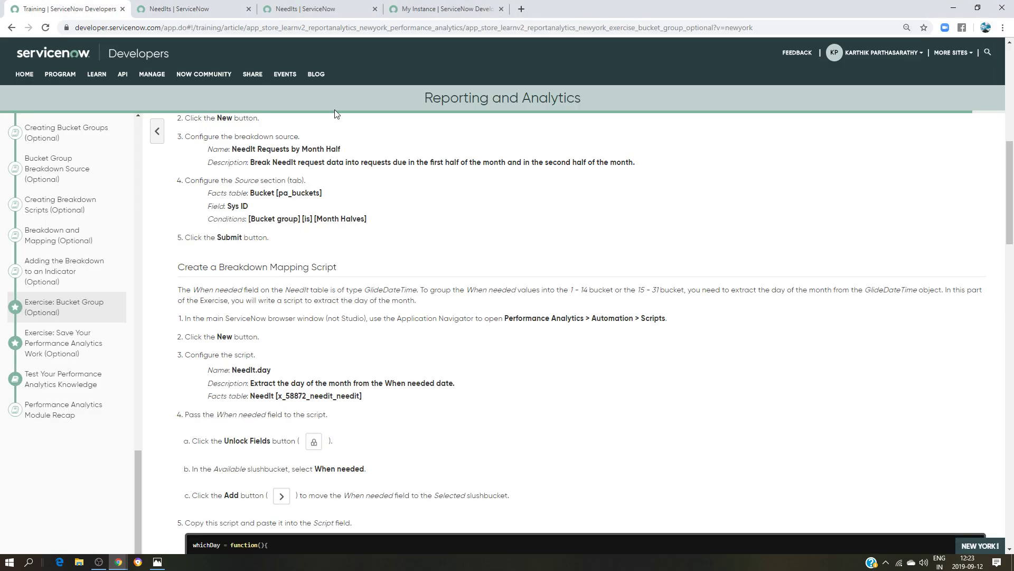
scroll(343, 211, "up", 7)
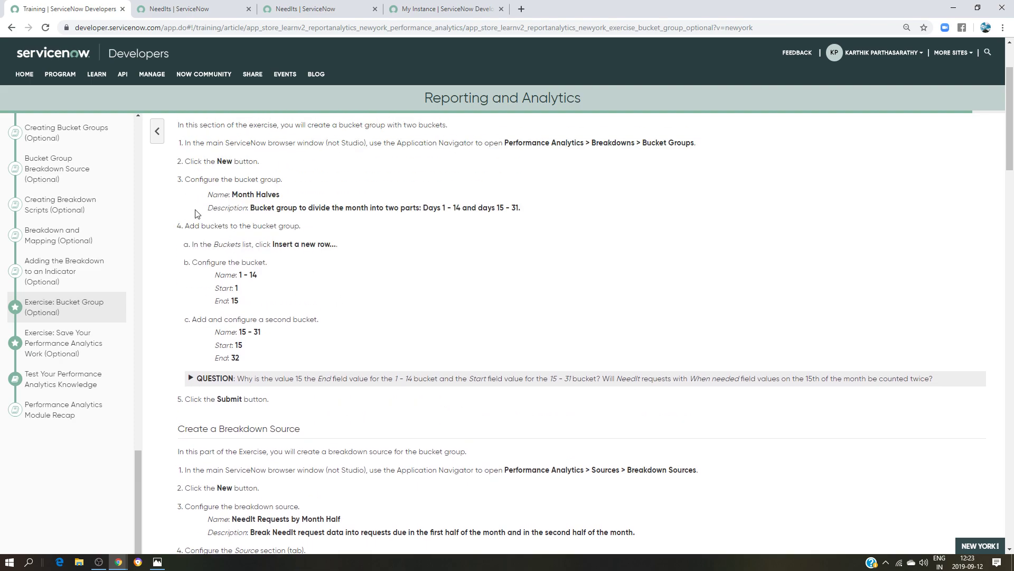
left_click_drag(280, 195, 247, 194)
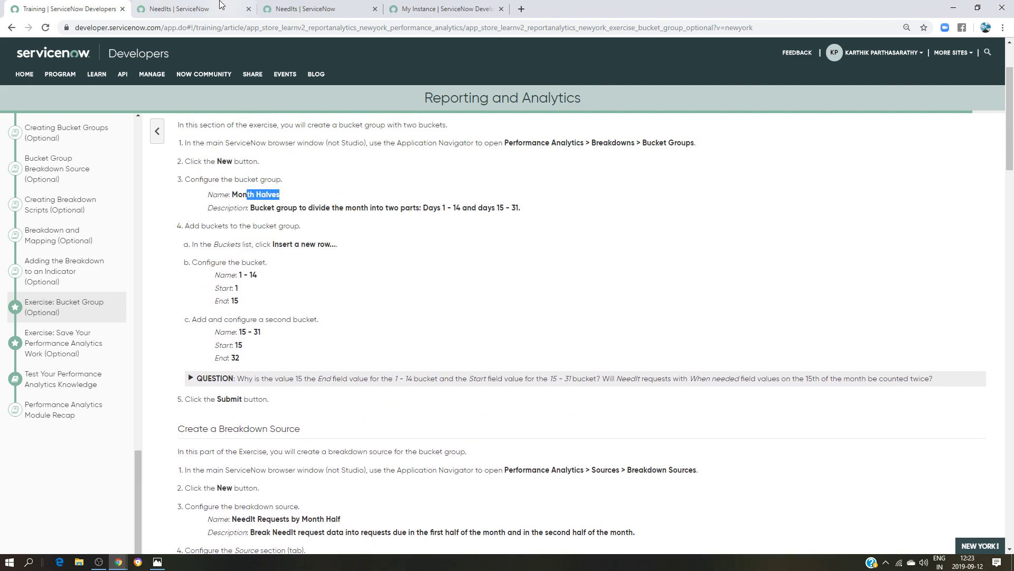
Open the Performance Analytics bucket groups list in the ServiceNow instance and start a new bucket group record.
left_click(221, 5)
left_click(301, 9)
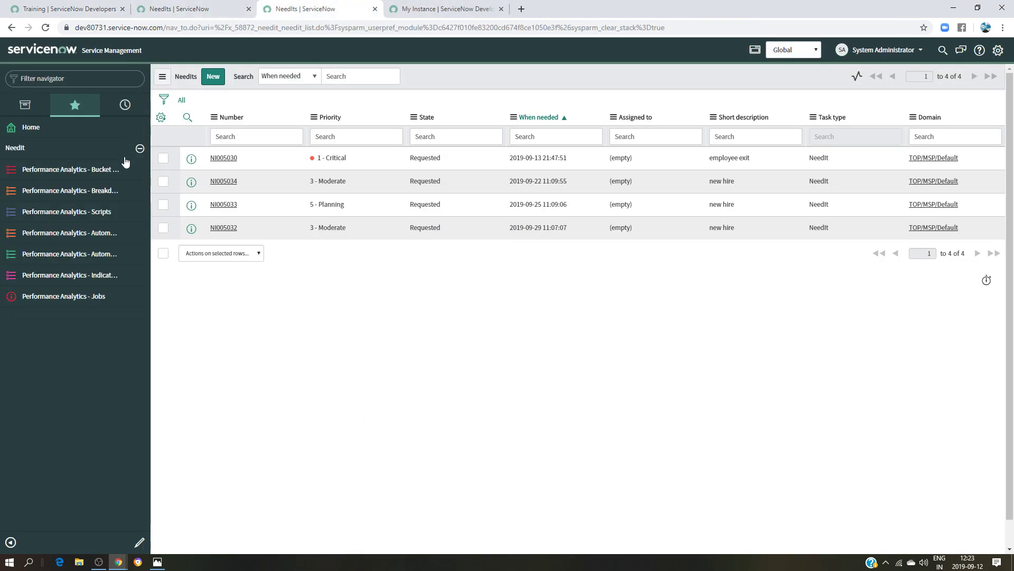
left_click(91, 174)
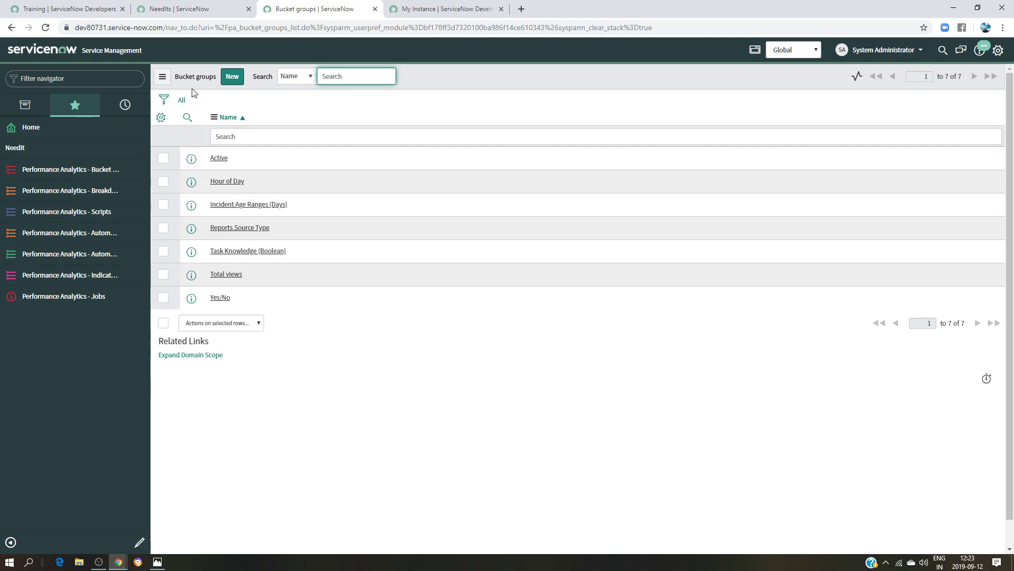
left_click(232, 79)
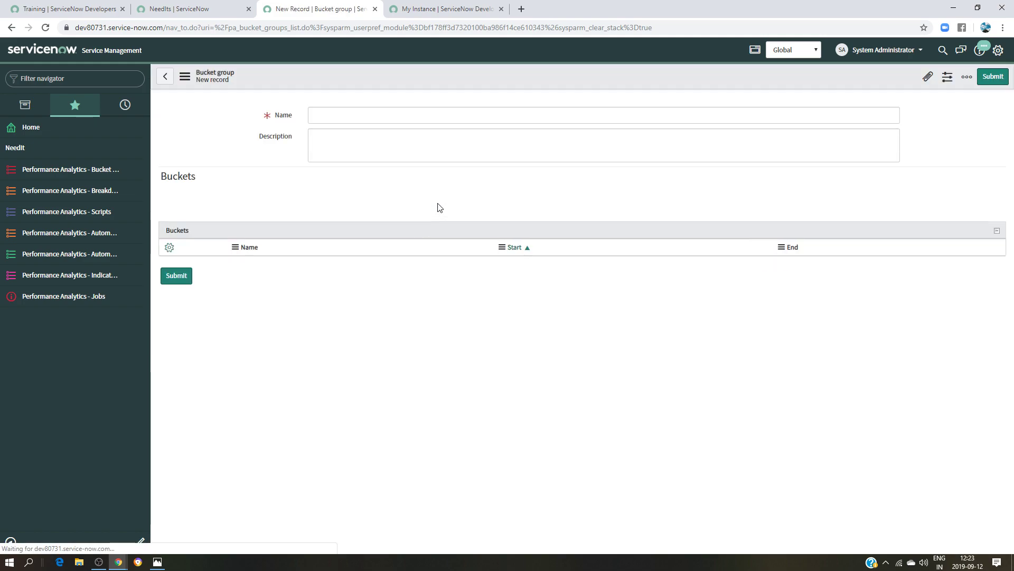
Move the NeedIts browser tab to the end and name the new bucket group Month Halves, copied from the exercise.
left_click_drag(201, 9, 443, 9)
left_click(190, 9)
left_click(59, 9)
left_click_drag(284, 196, 233, 195)
key("ctrl+c")
left_click(195, 9)
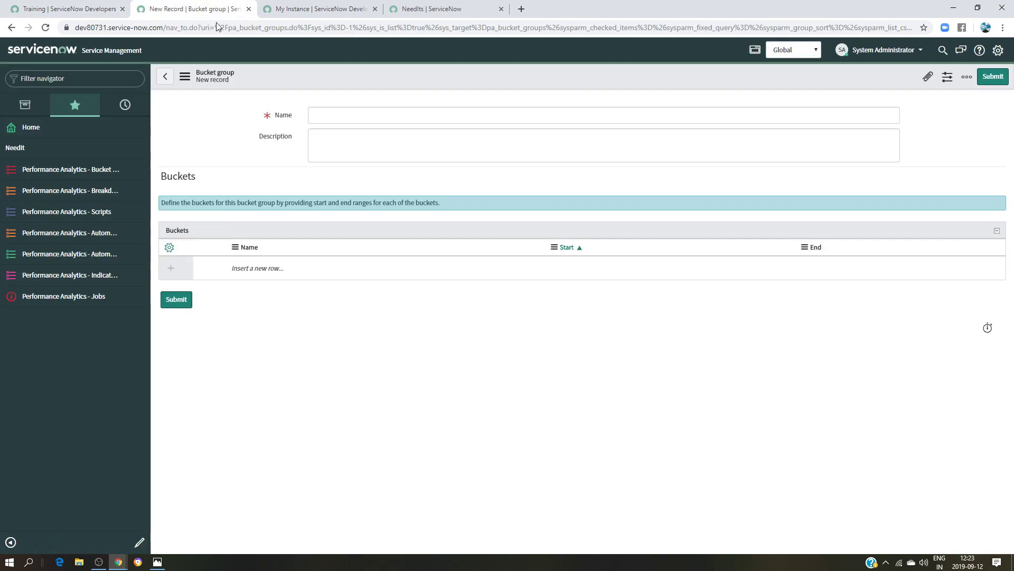
left_click(348, 117)
key("ctrl+v")
Copy the exercise's description, "Bucket group to divide the month into two parts: Days 1 - 14 and days 15 - 31.", into the bucket group.
left_click(60, 9)
left_click_drag(539, 212, 250, 207)
key("ctrl+c")
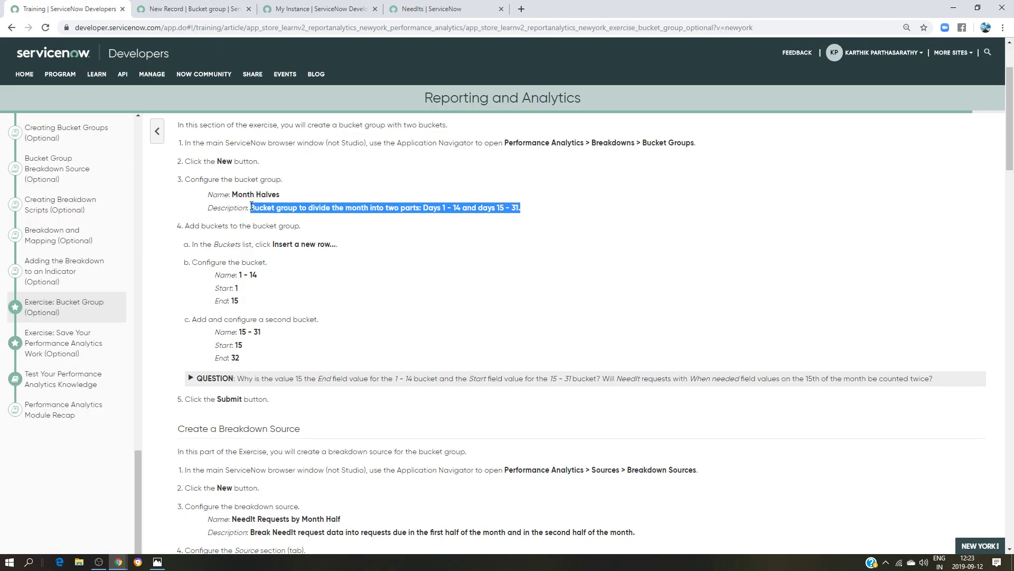
left_click(196, 9)
left_click(336, 150)
key("ctrl+v")
Add a bucket named 1-14 to the Month Halves group, with start 1 and end 15.
left_click(257, 268)
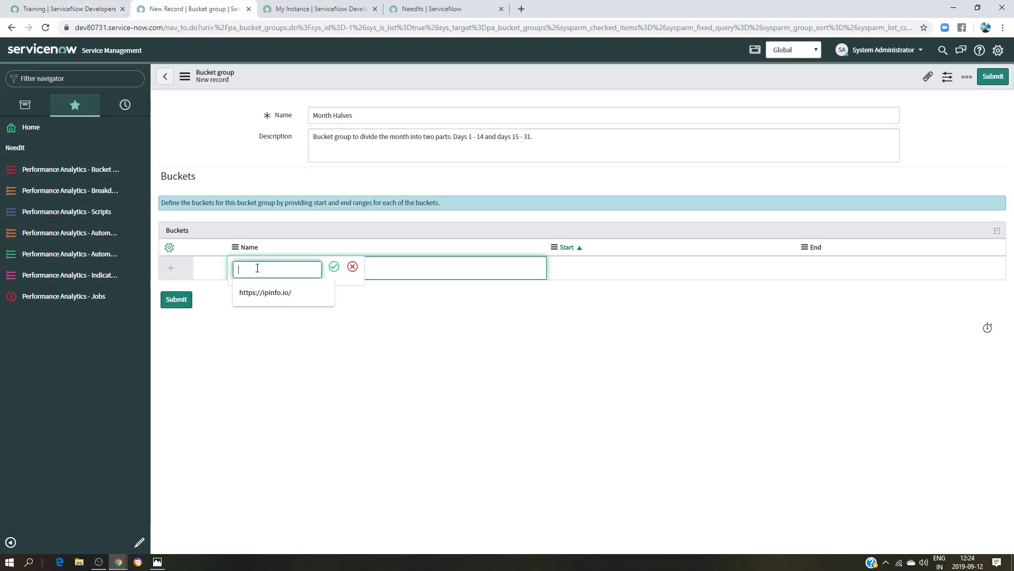
type("-")
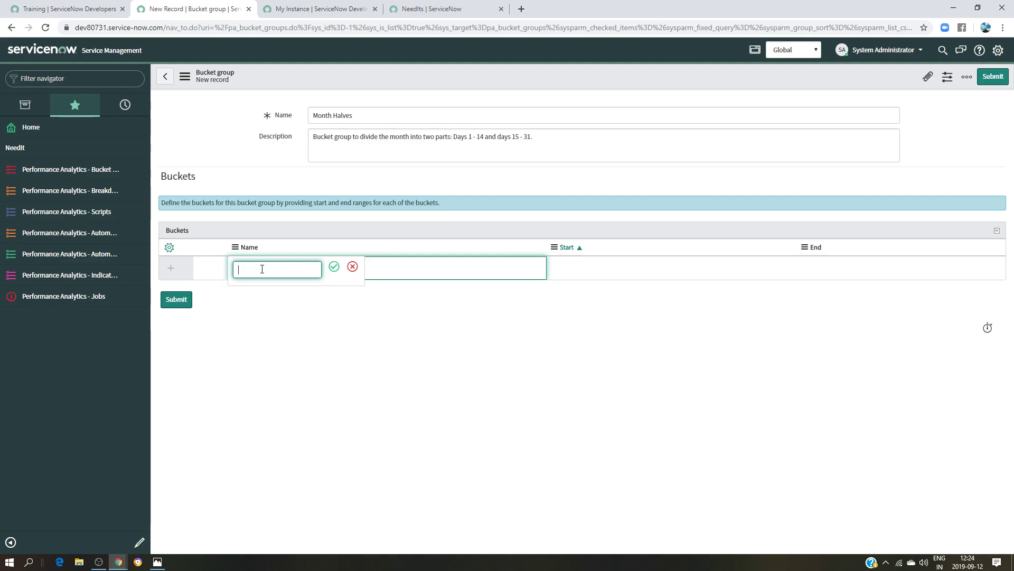
type("14")
left_click(334, 267)
left_click(508, 270)
left_click(509, 267)
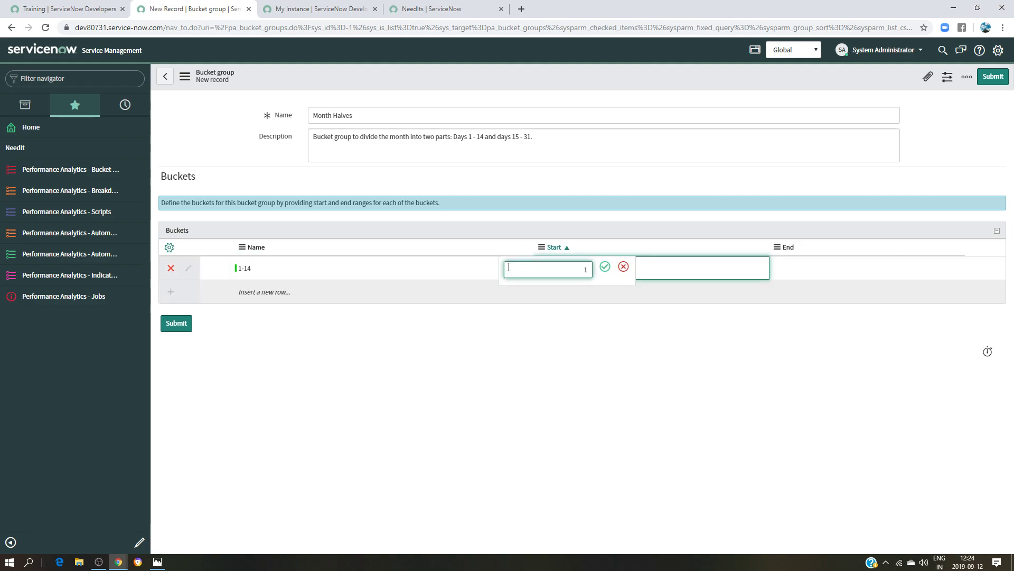
left_click(605, 267)
double_click(789, 268)
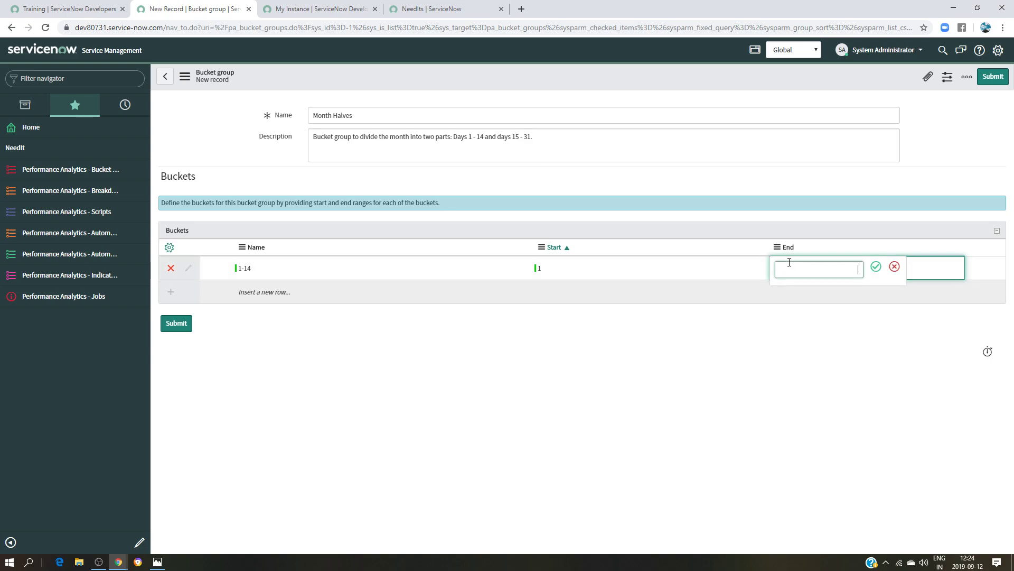
left_click(876, 267)
Add a second bucket named 15-31 with start 15 and end 32, and submit the bucket group.
double_click(247, 292)
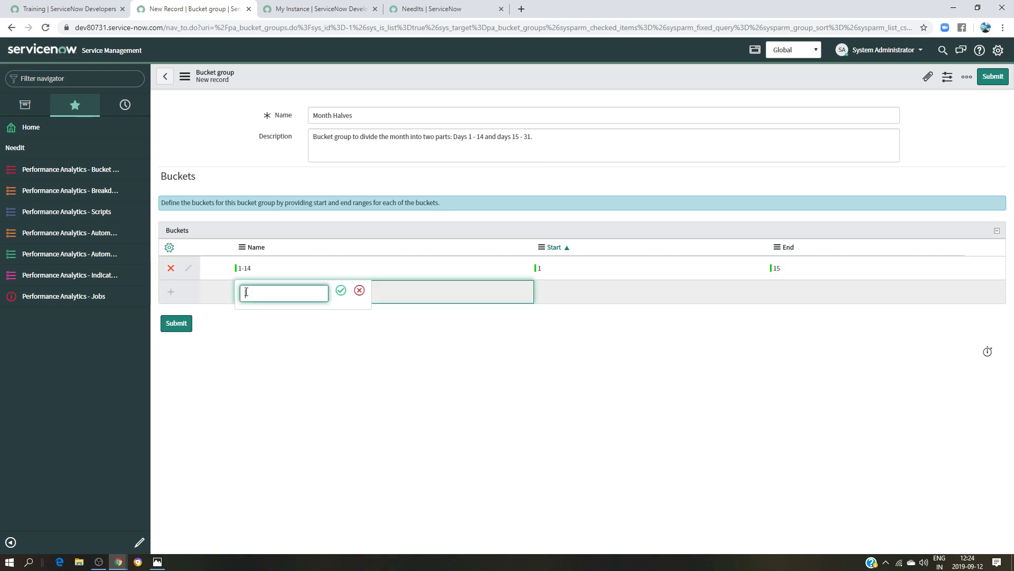
type("15-31")
left_click(340, 290)
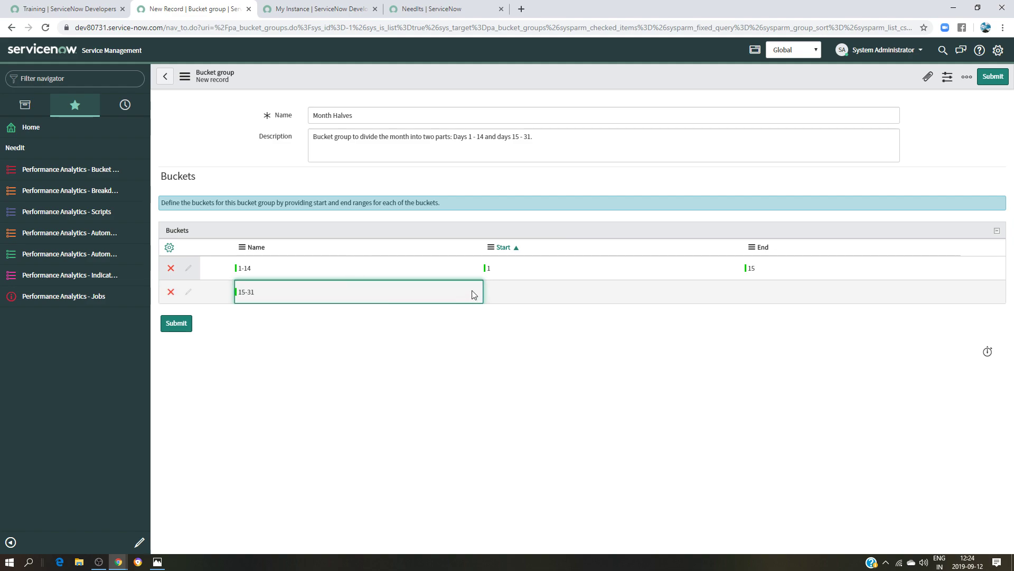
double_click(507, 292)
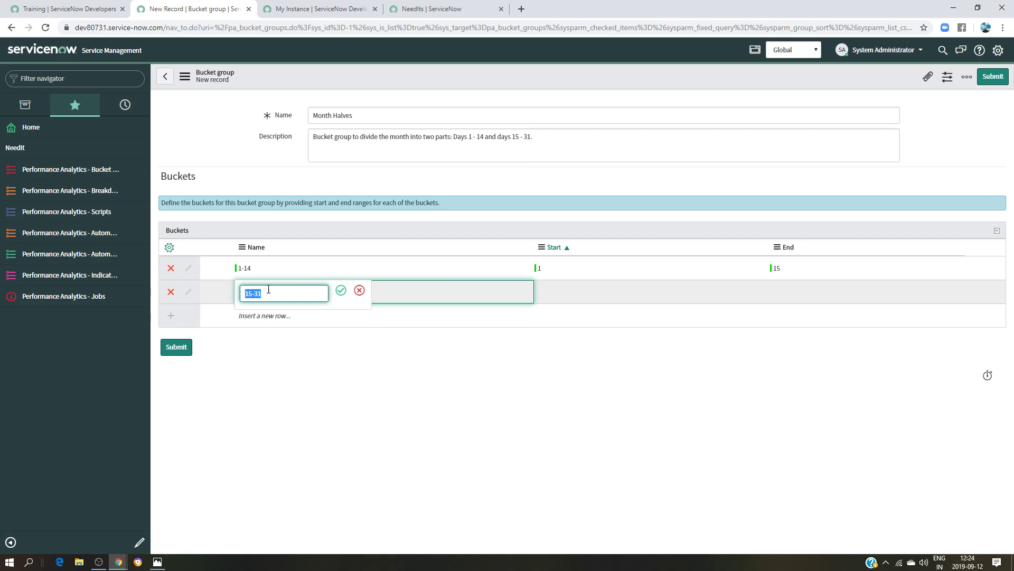
left_click(341, 290)
double_click(538, 292)
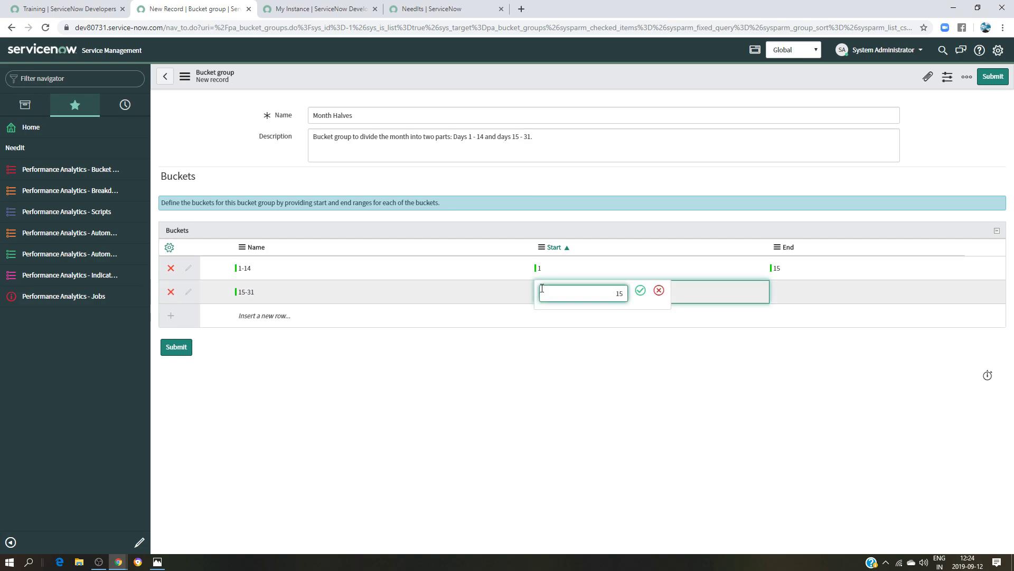
type("15")
left_click(640, 290)
double_click(779, 289)
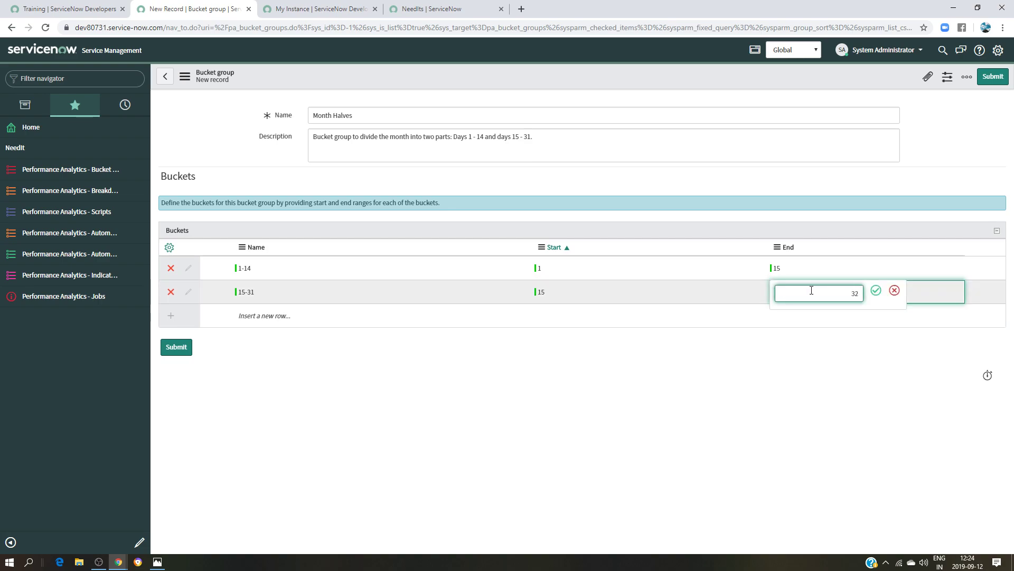
left_click(876, 291)
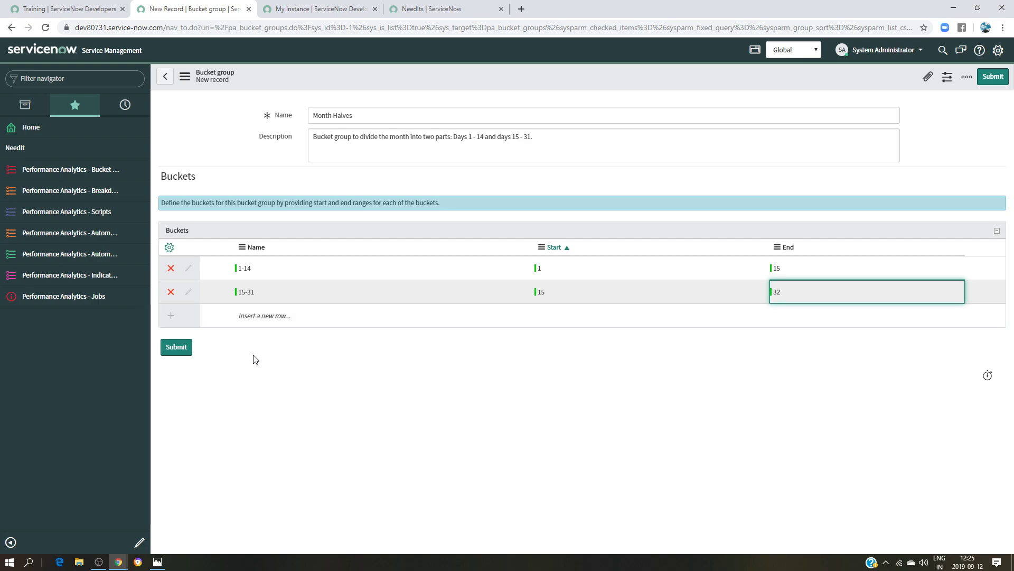
left_click(177, 348)
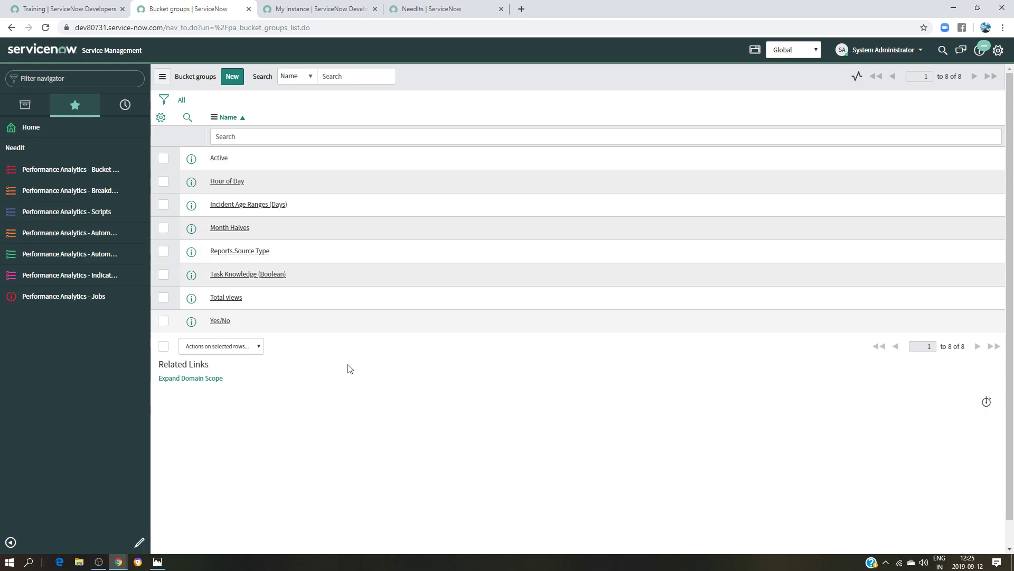
Check the PA.png diagram for the stage after the bucket group, and start a new breakdown source record in ServiceNow.
left_click(157, 561)
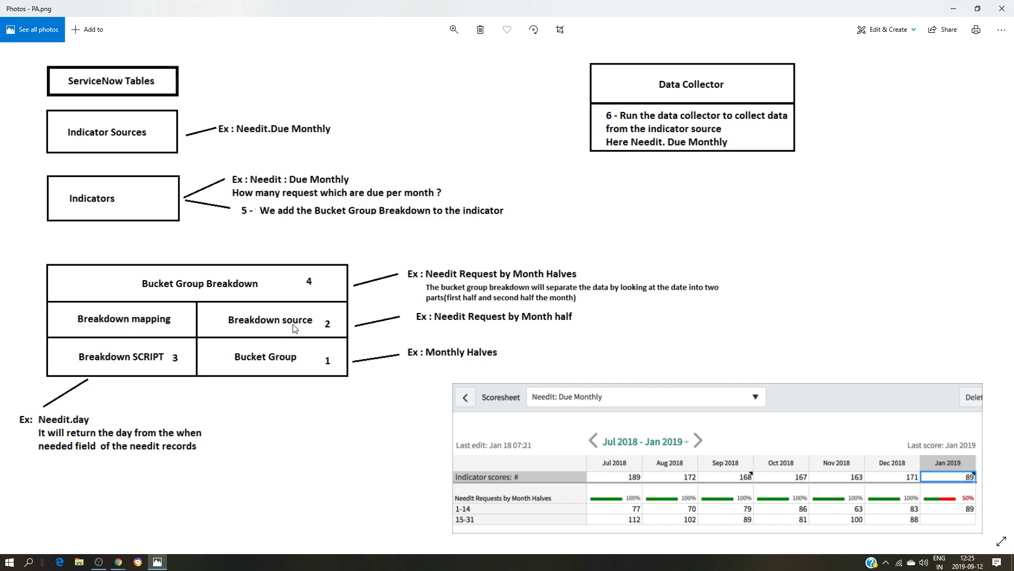
mouse_move(122, 564)
left_click(176, 513)
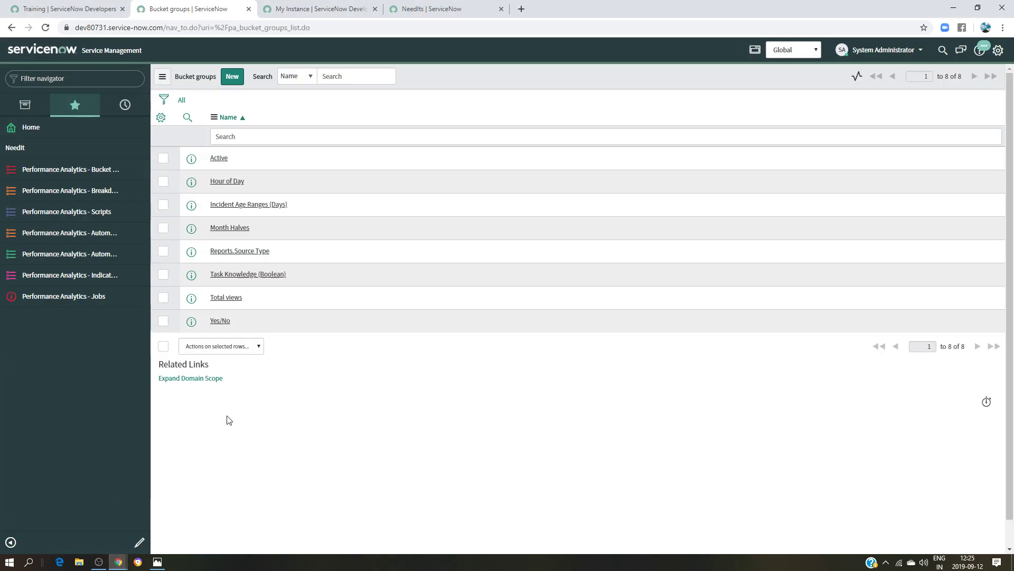
left_click(75, 195)
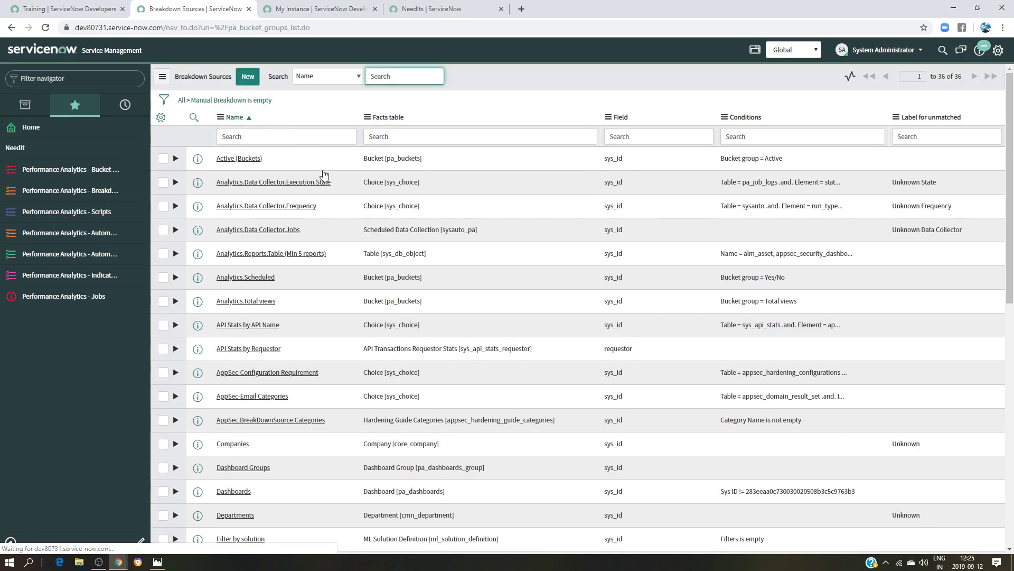
left_click(248, 81)
Name the new breakdown source NeedIt Requests by Month Half, copied from the training exercise.
left_click(45, 11)
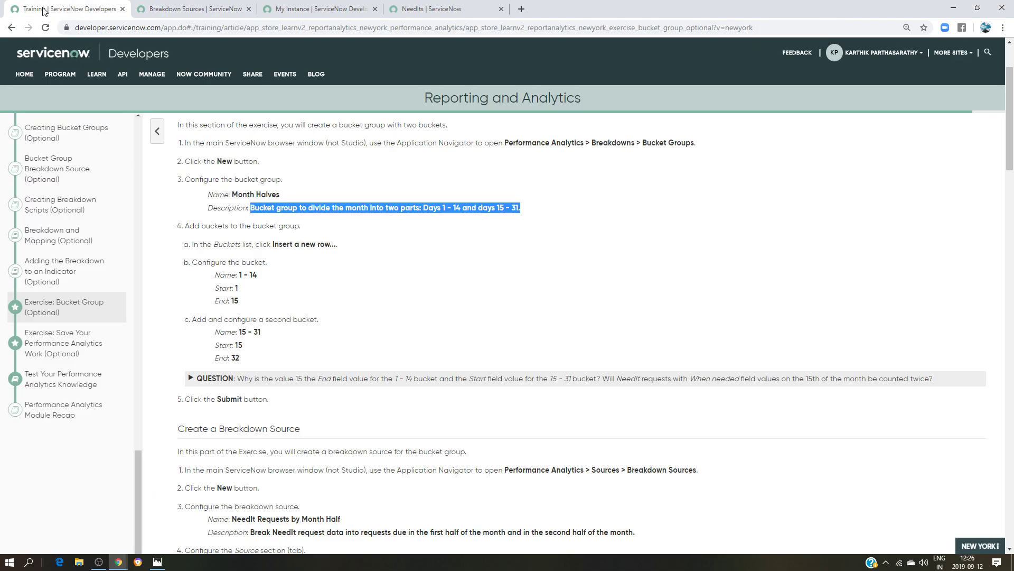
scroll(374, 264, "down", 3)
scroll(374, 263, "down", 3)
left_click_drag(341, 202, 232, 201)
key("ctrl+c")
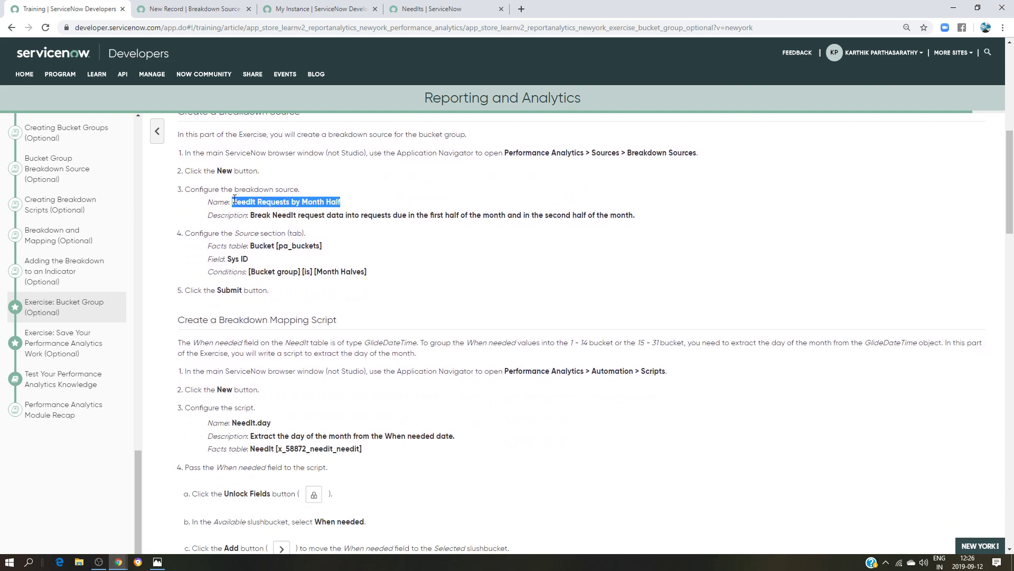
left_click(179, 9)
left_click(332, 113)
key("ctrl+v")
Copy the exercise's description, "Break NeedIt request data into requests due in the first half of the month and in the second half of the month.", into the breakdown source.
left_click(64, 9)
left_click_drag(636, 215, 251, 215)
key("ctrl+c")
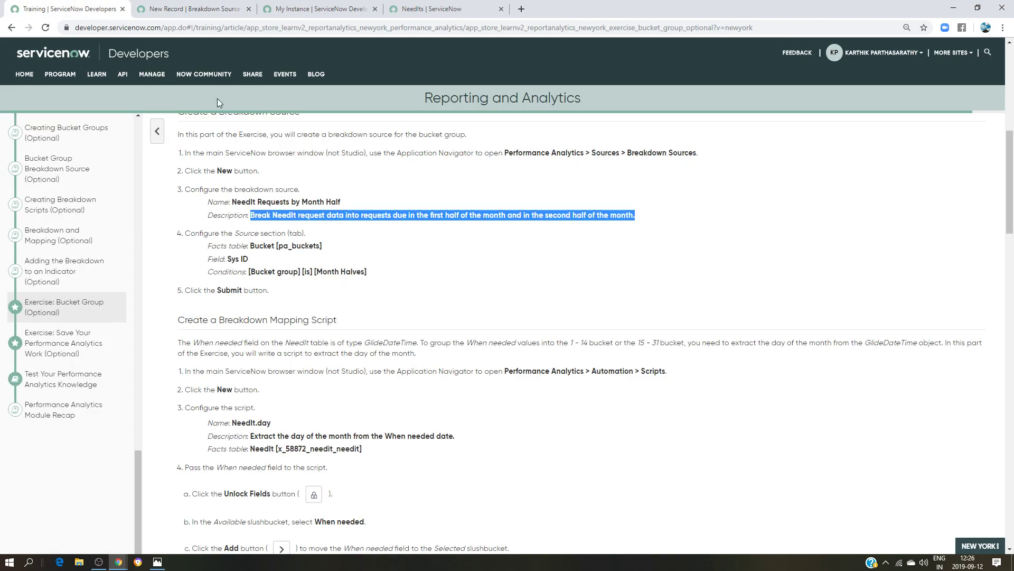
left_click(186, 9)
left_click(342, 151)
key("ctrl+v")
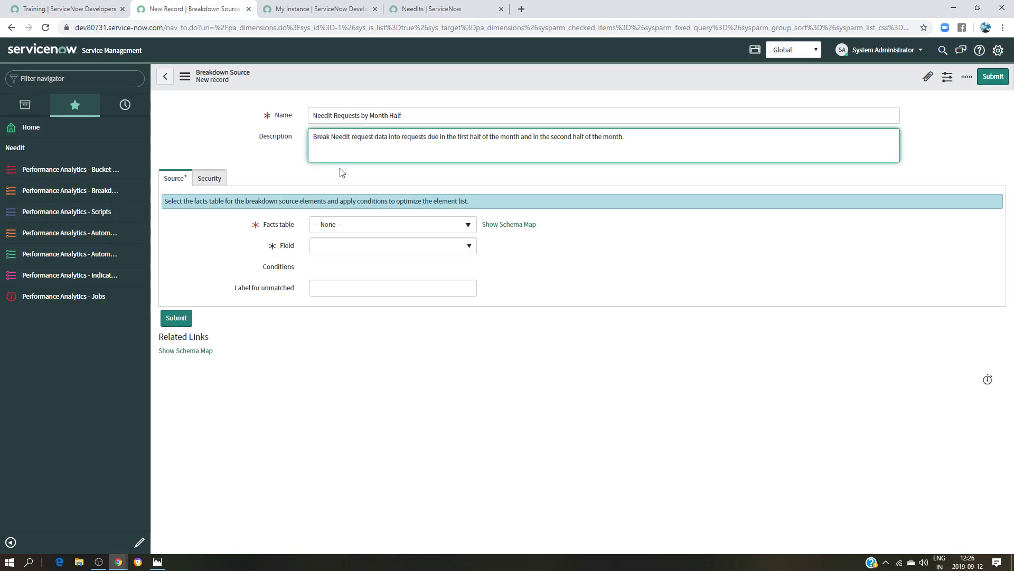
Set the breakdown source's facts table to Bucket [pa_buckets] and its field to Sys ID.
left_click(436, 228)
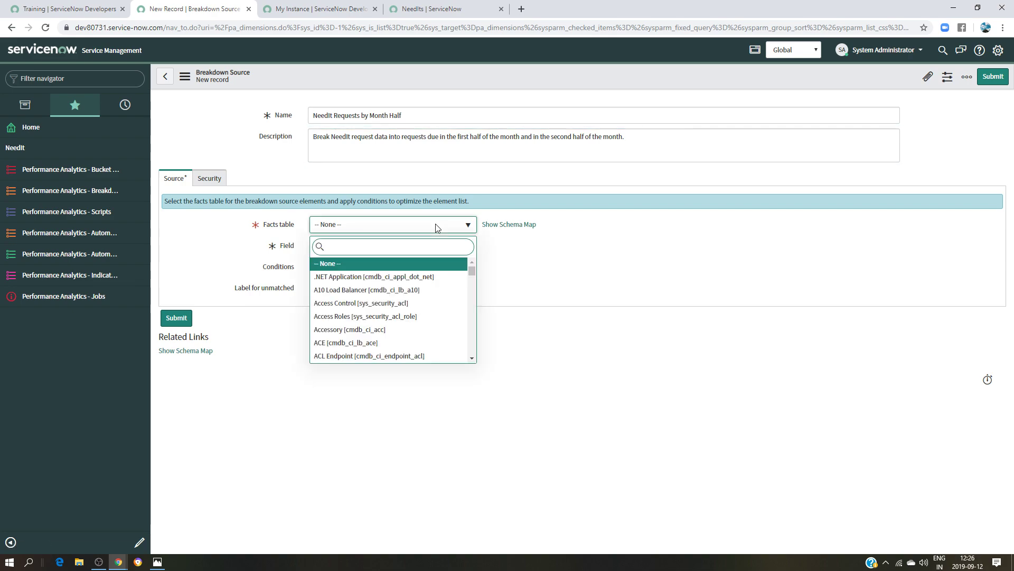
type("bu")
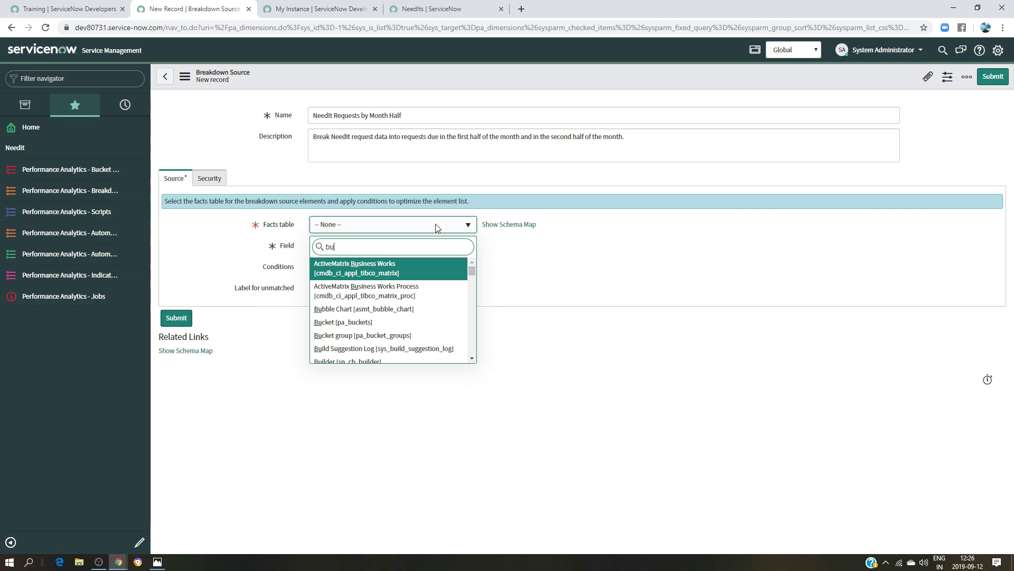
type("k")
key("BackSpace")
type("b")
key("BackSpace")
type("c")
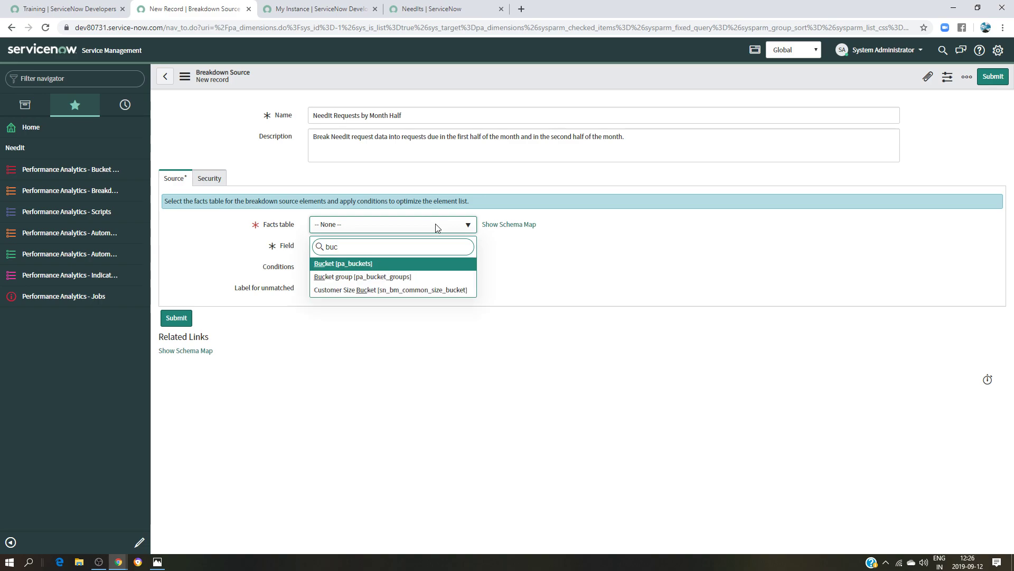
left_click(391, 264)
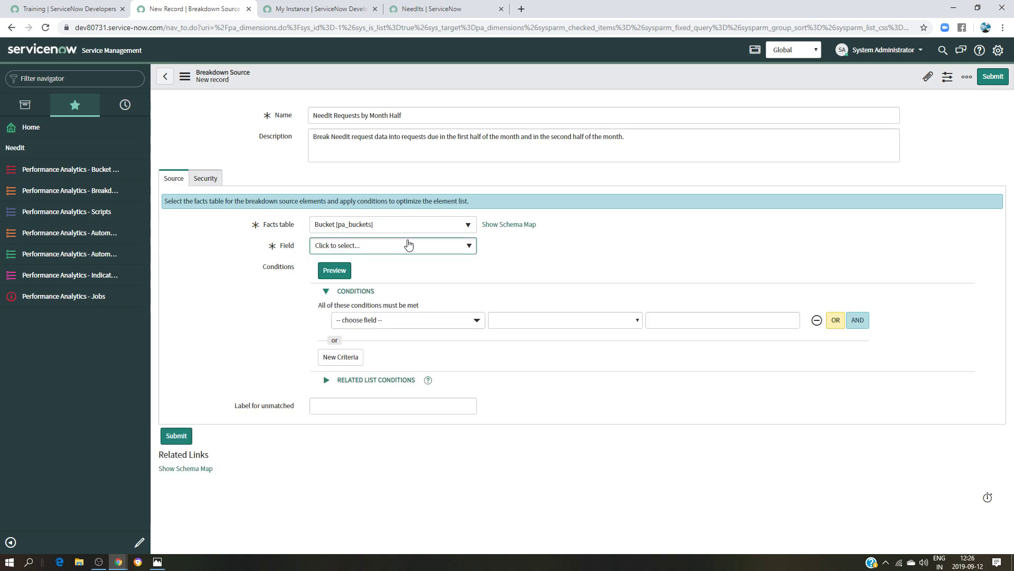
left_click(372, 247)
left_click(514, 169)
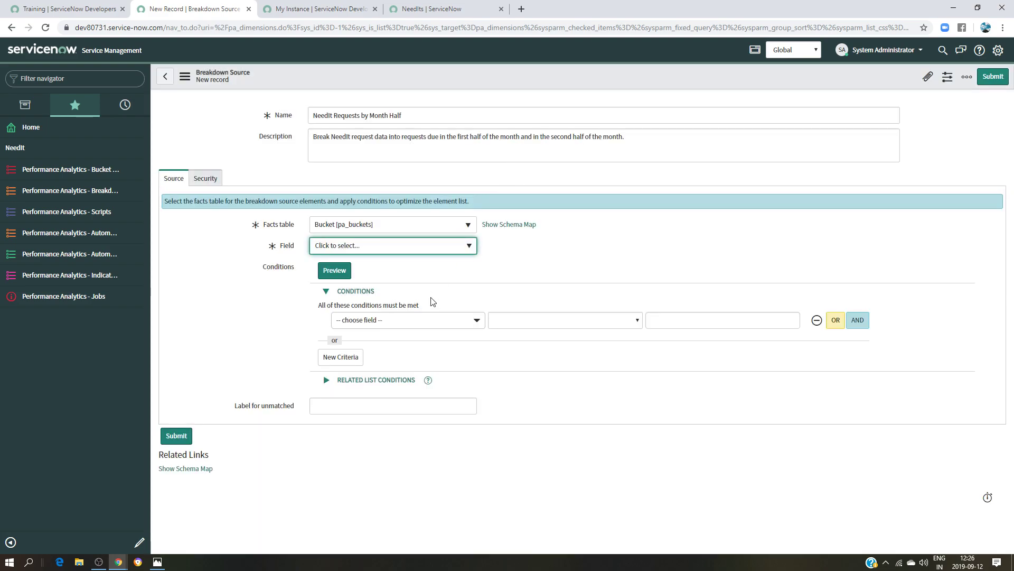
Add the condition Bucket group is Month Halves, and submit the breakdown source.
left_click(451, 320)
left_click(376, 380)
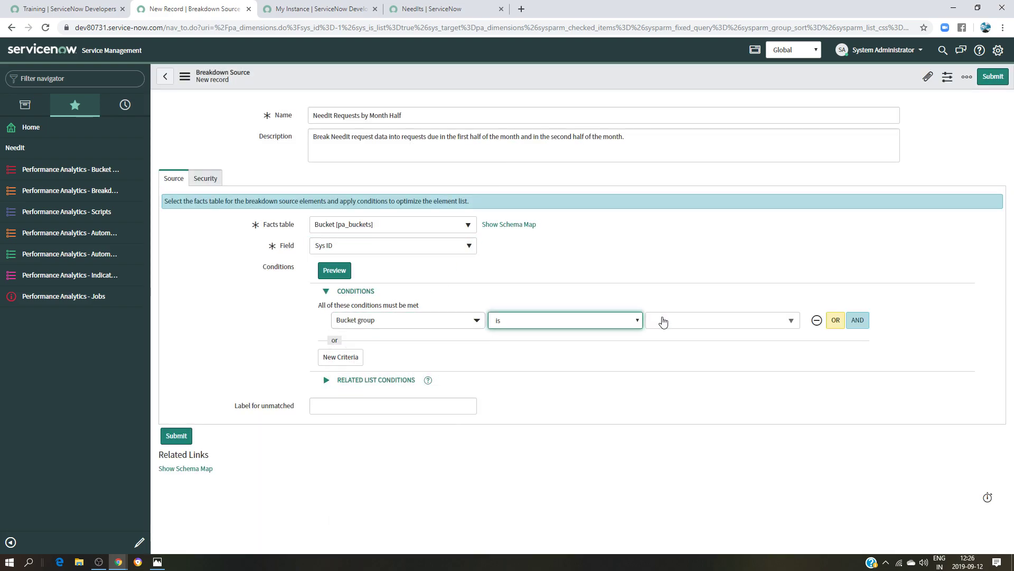
left_click(754, 321)
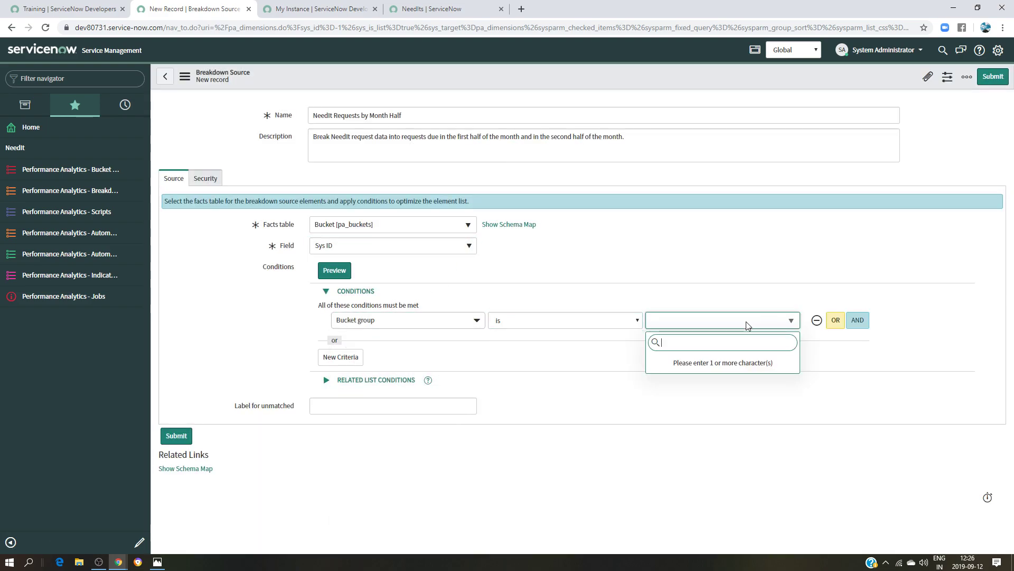
type("m")
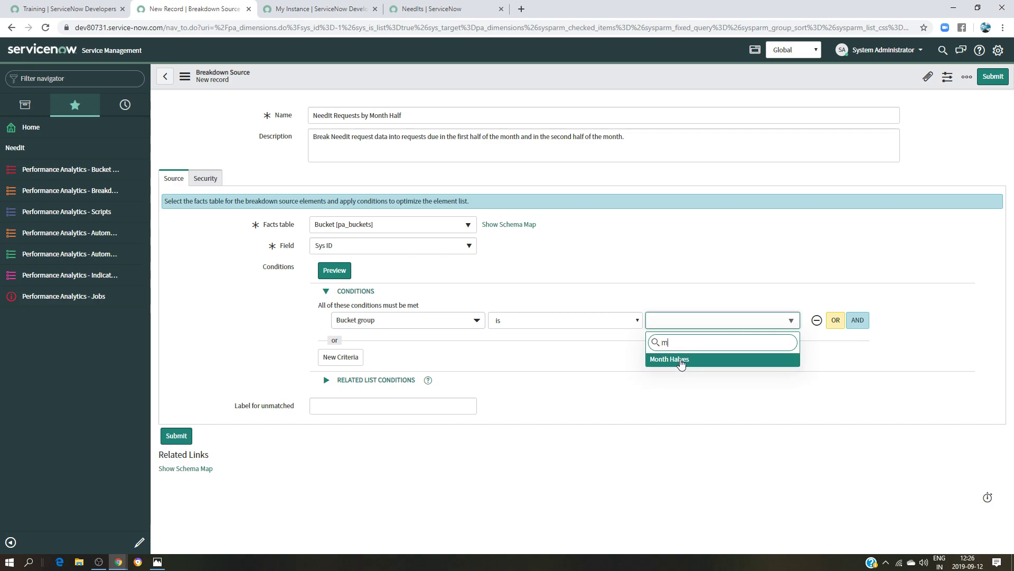
left_click(681, 364)
left_click(180, 437)
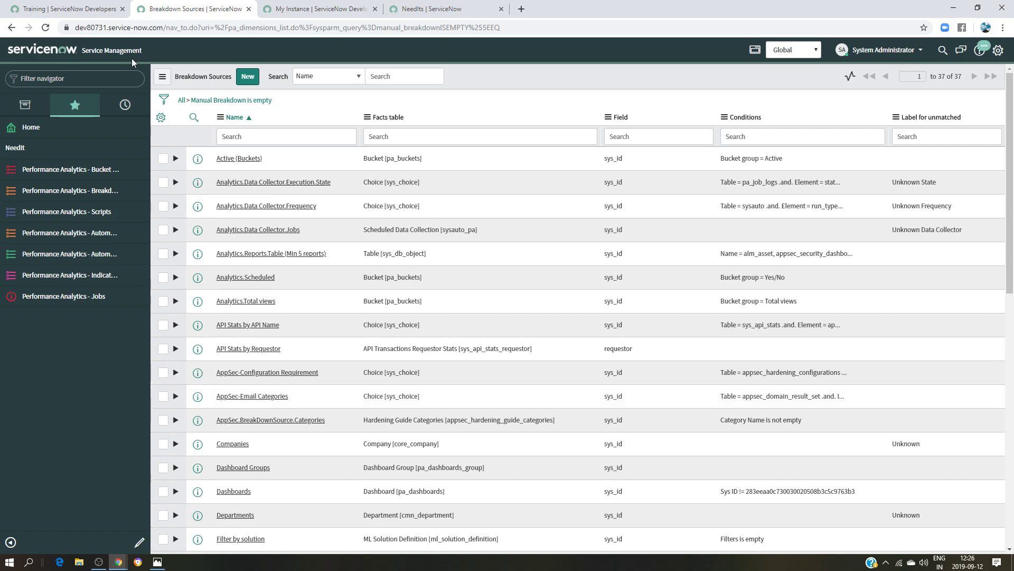
Check the PA.png diagram for the breakdown script stage, and start a new Performance Analytics script record in ServiceNow.
left_click(157, 561)
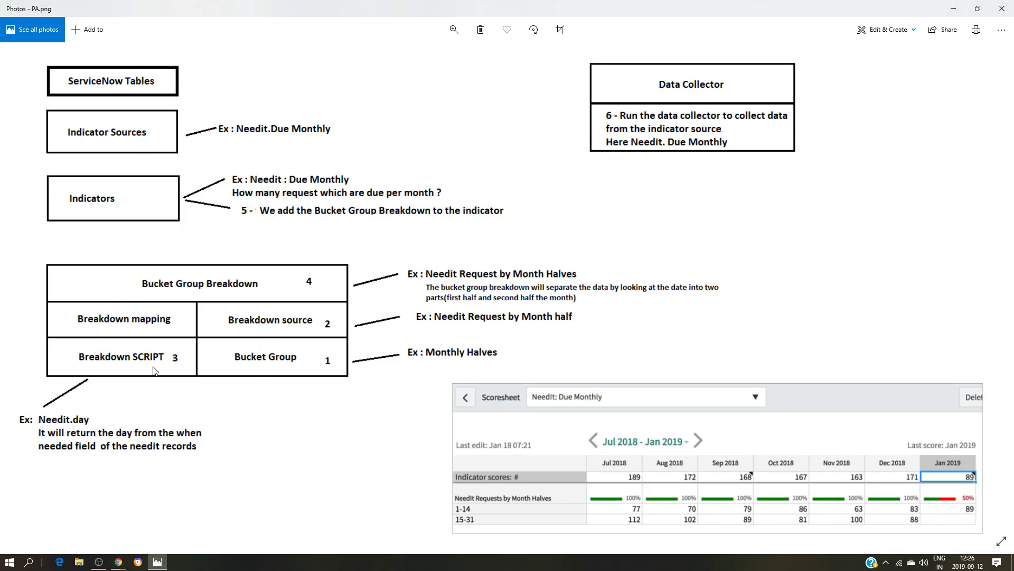
left_click(118, 561)
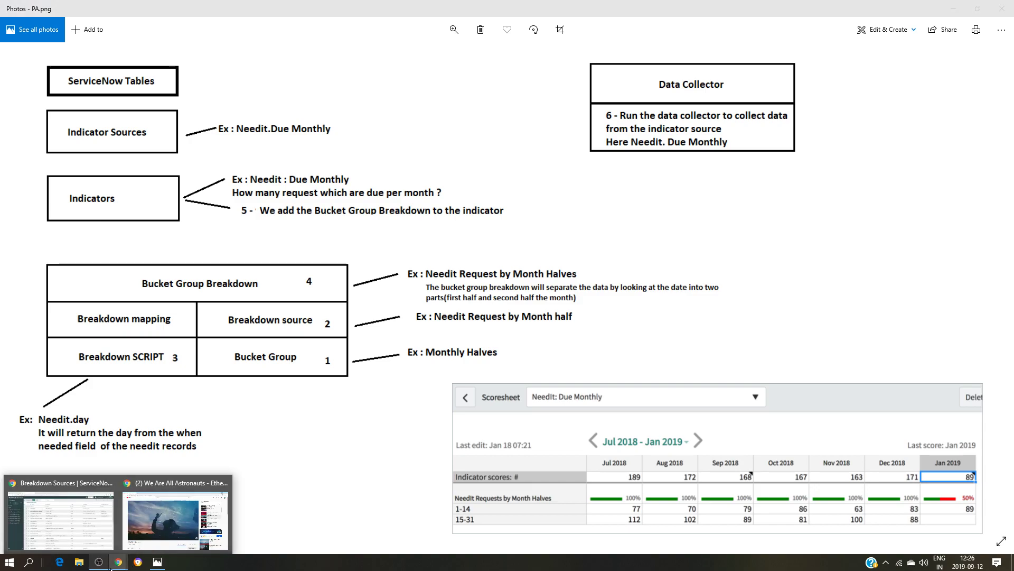
left_click(102, 528)
left_click(62, 214)
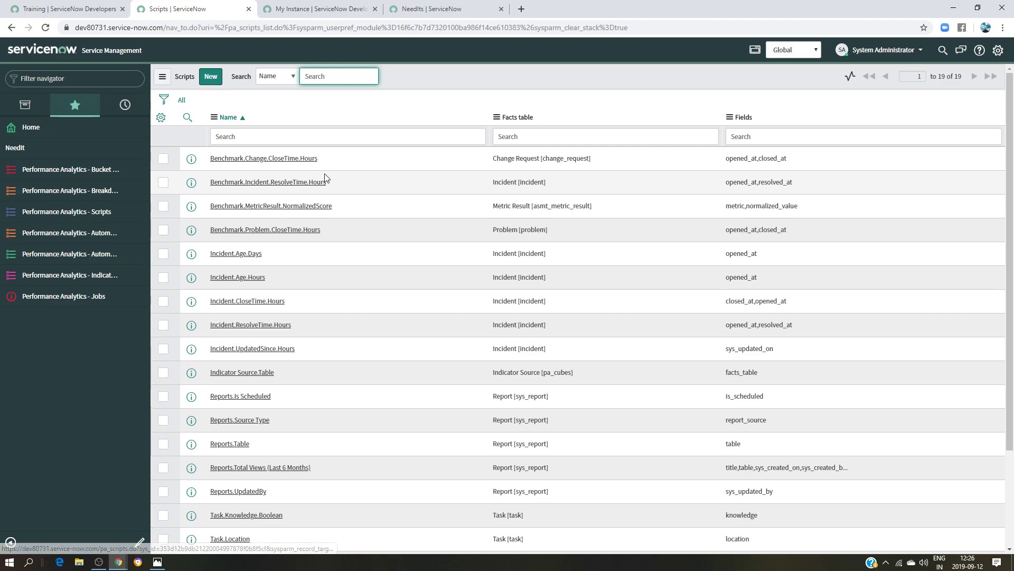
left_click(210, 76)
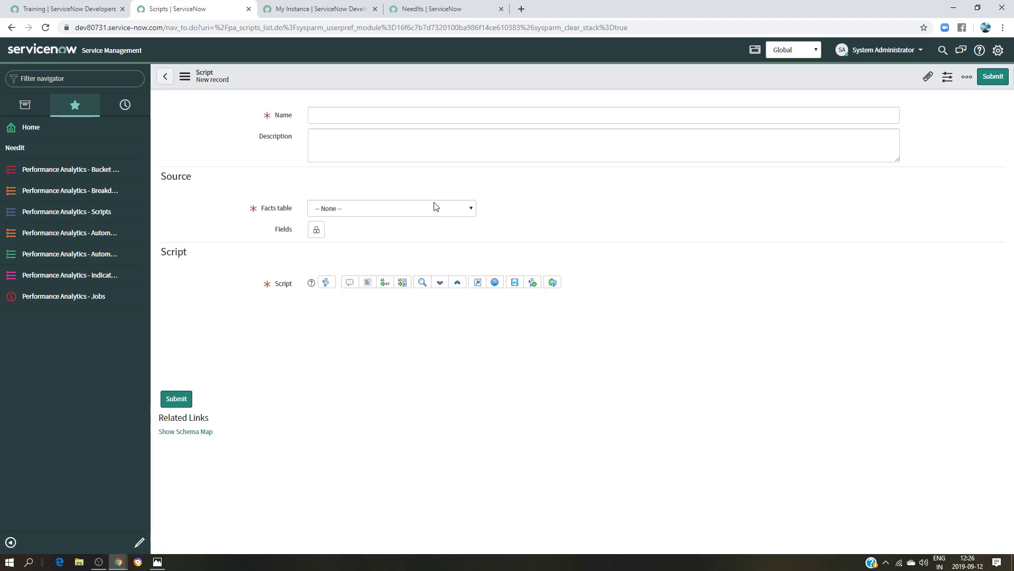
Name the new script NeedIt.day, copied from the exercise's breakdown mapping script section.
left_click(69, 9)
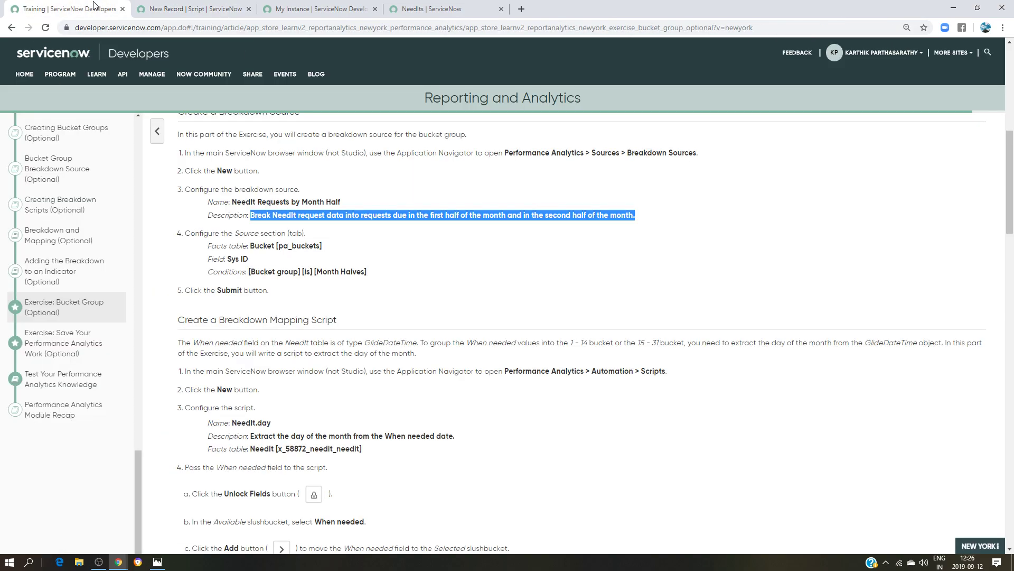
scroll(413, 279, "down", 2)
left_click_drag(272, 317, 231, 317)
left_click(274, 320)
key("ctrl+c")
left_click(192, 9)
key("ctrl+v")
Copy the exercise's description, "Extract the day of the month from the When needed date.", into the script record.
left_click(25, 5)
left_click_drag(457, 331, 254, 331)
key("ctrl+c")
left_click(194, 8)
left_click(317, 141)
key("ctrl+v")
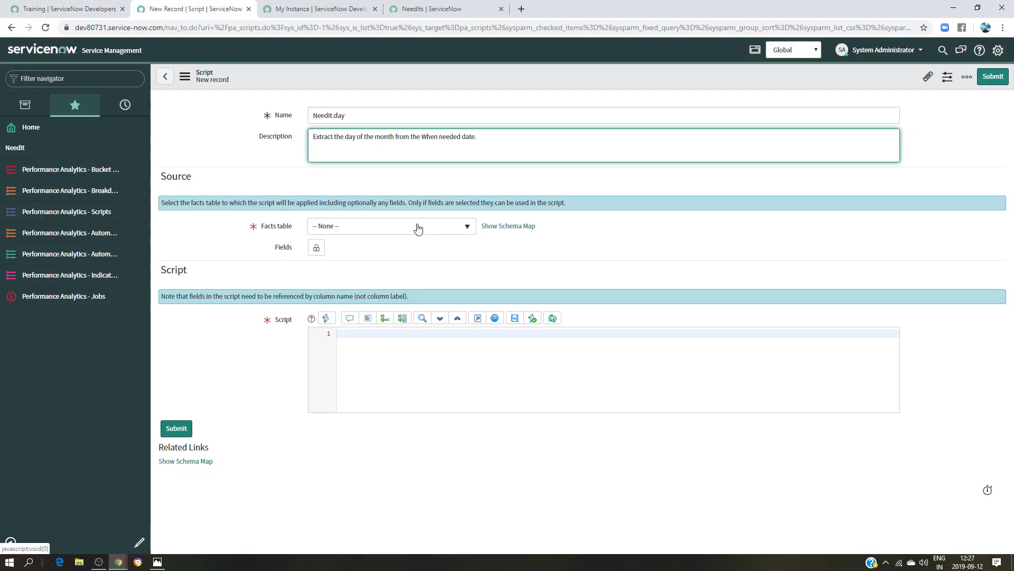
Set the script's facts table to NeedIt [x_58872_needit_needit].
left_click(418, 228)
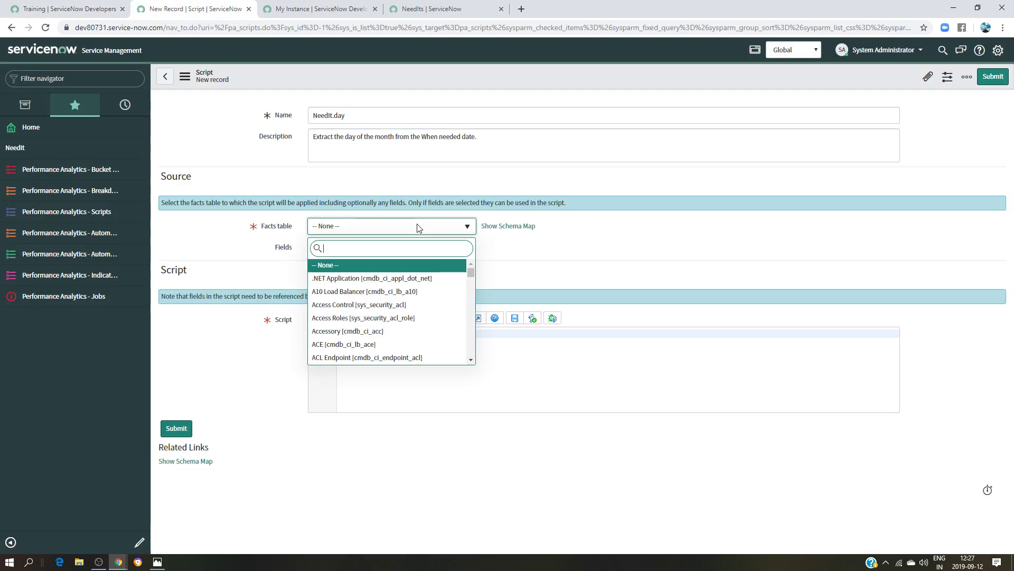
type("need")
left_click(355, 292)
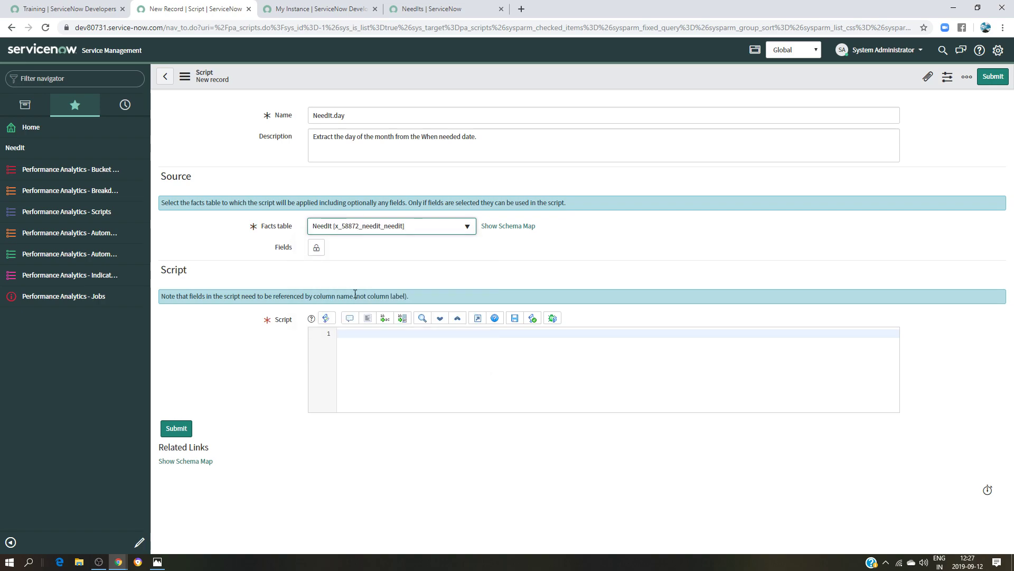
Copy the exercise's whichDay function, including its closing call, into the script field of the NeedIt.day record.
left_click(371, 349)
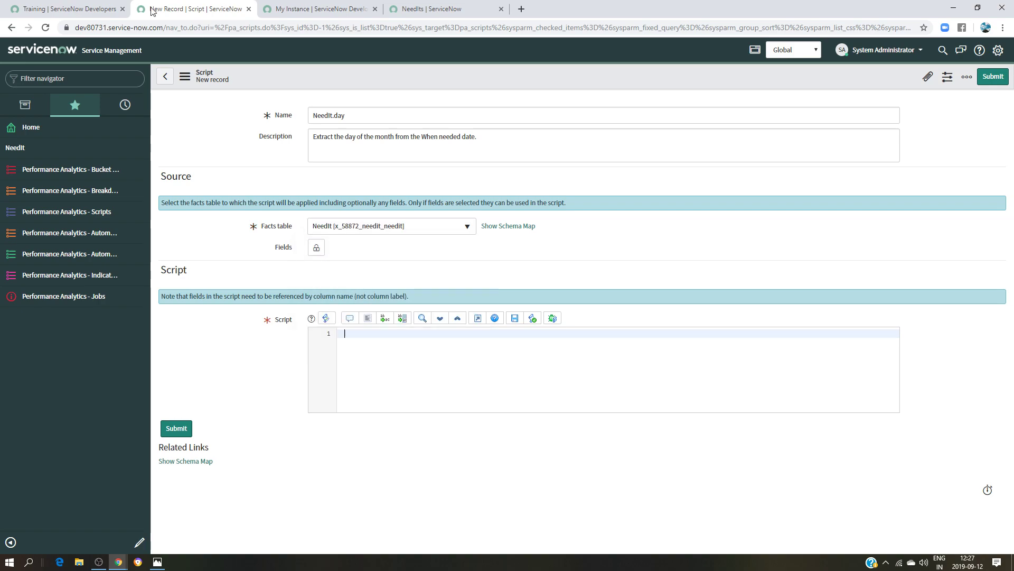
left_click(69, 9)
scroll(350, 347, "down", 3)
left_click_drag(249, 430, 176, 339)
left_click(211, 8)
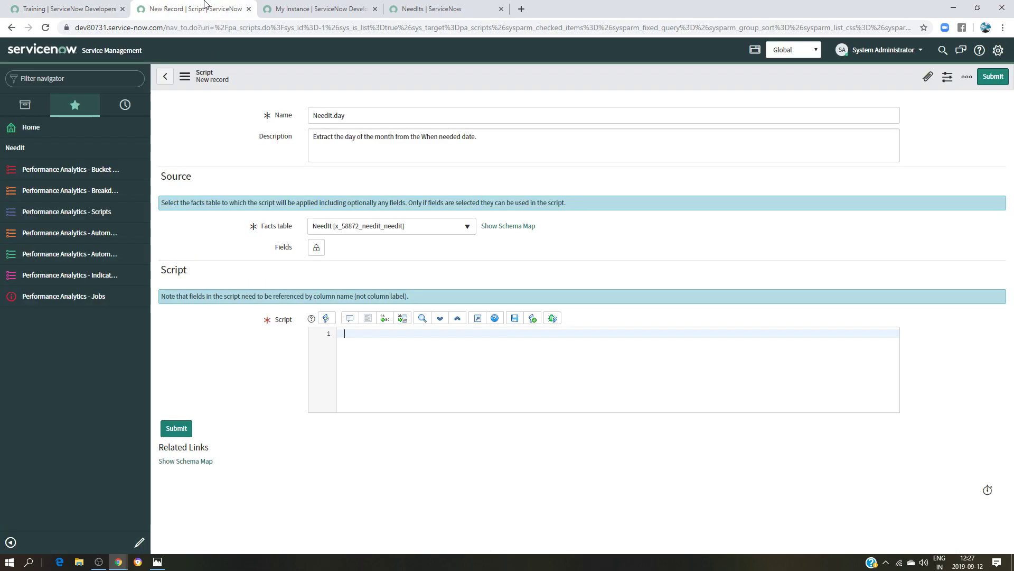
left_click(356, 335)
key("ctrl+v")
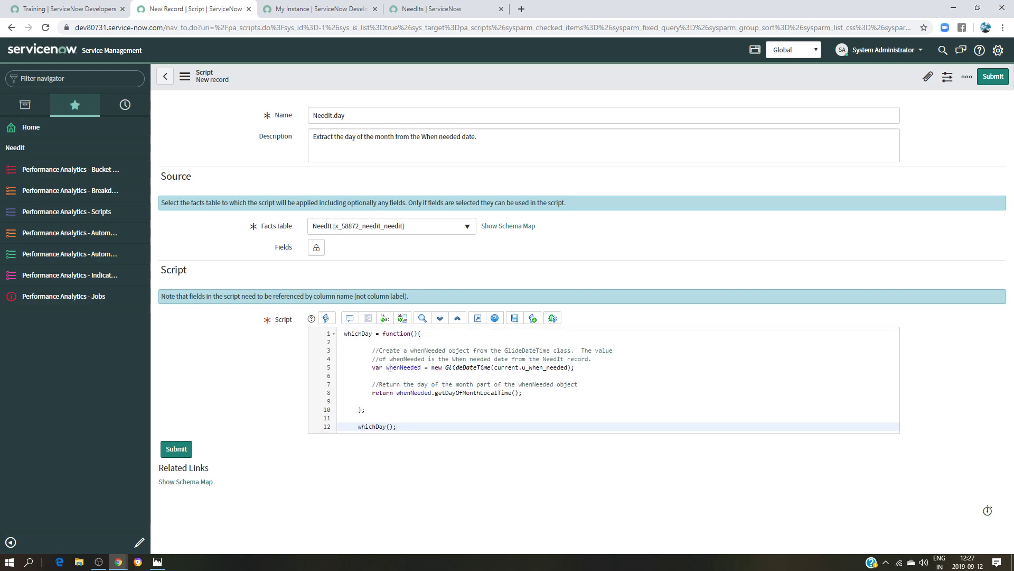
Unlock the script's fields, add When needed to the selected fields, and submit the NeedIt.day record.
left_click(316, 247)
scroll(377, 291, "down", 2)
scroll(377, 289, "down", 5)
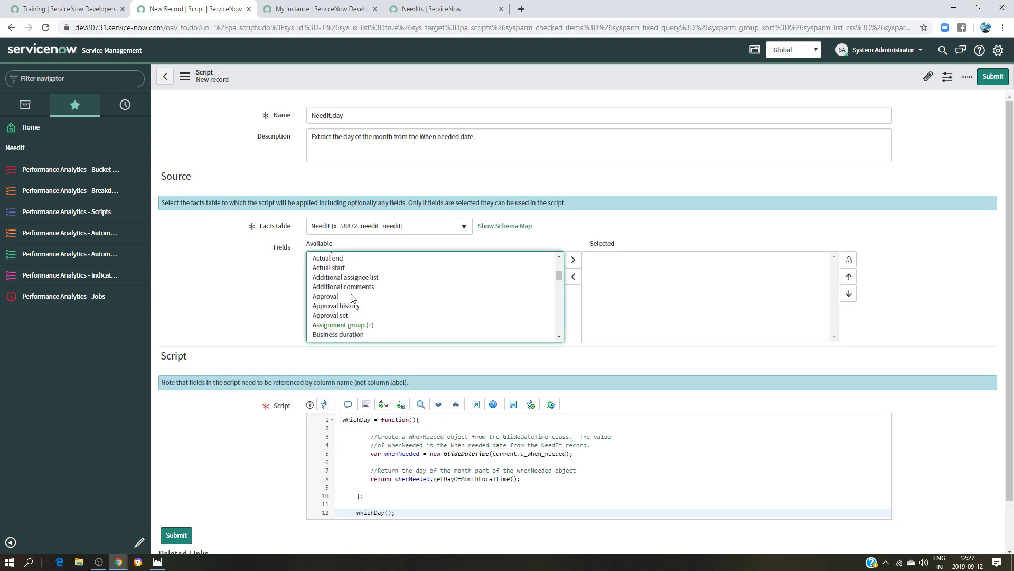
scroll(354, 296, "down", 3)
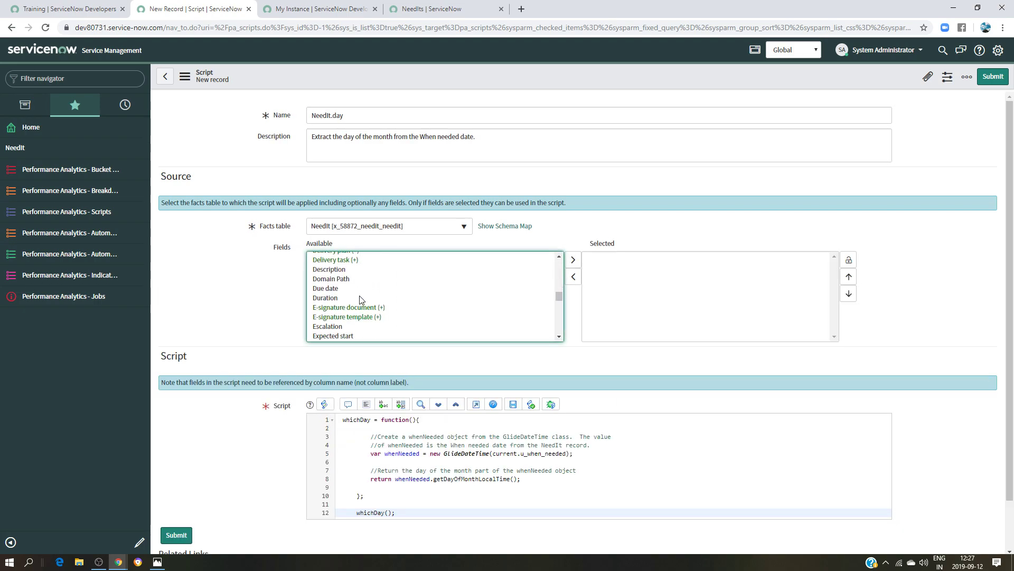
key("w")
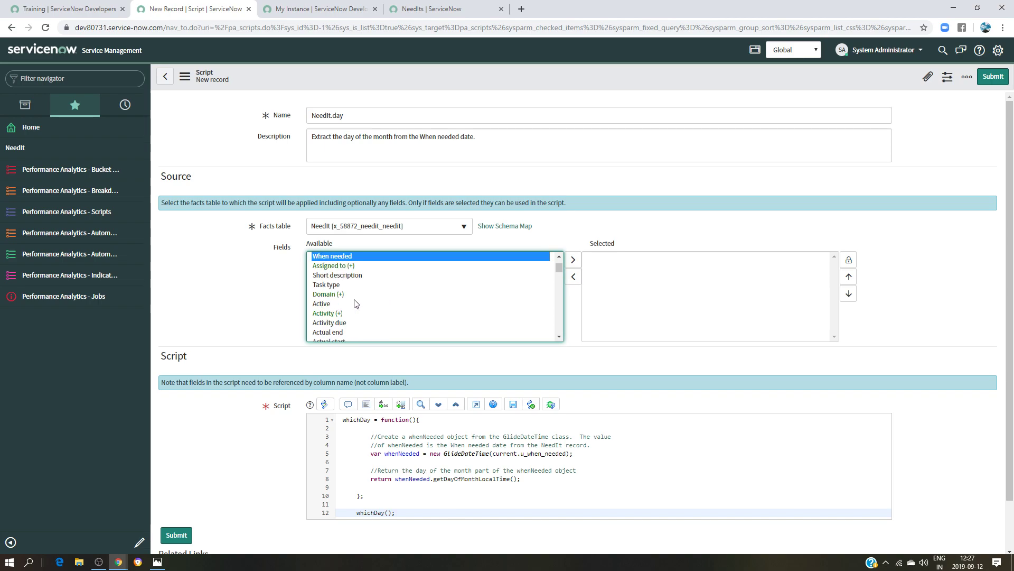
left_click(573, 260)
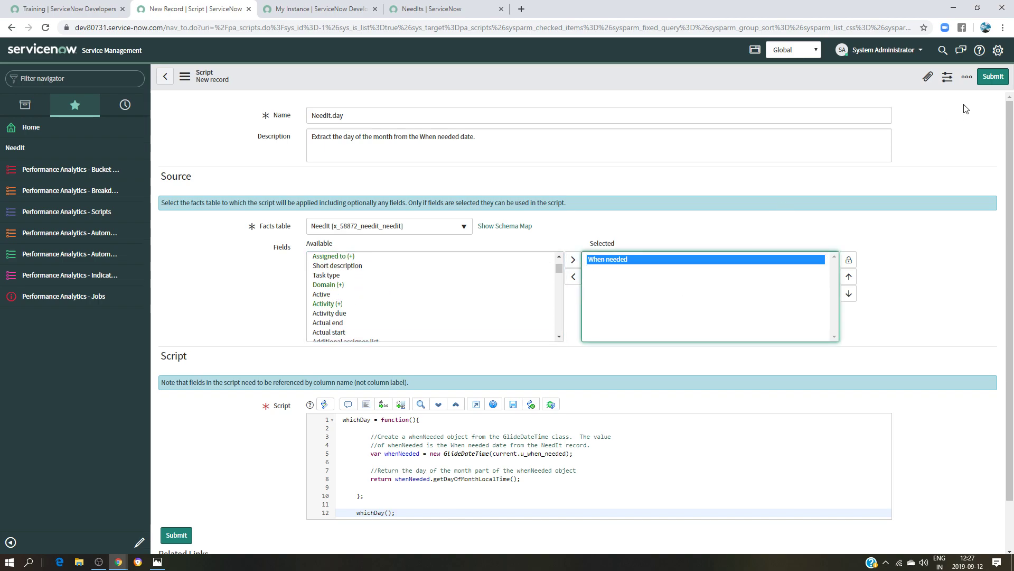
left_click(848, 259)
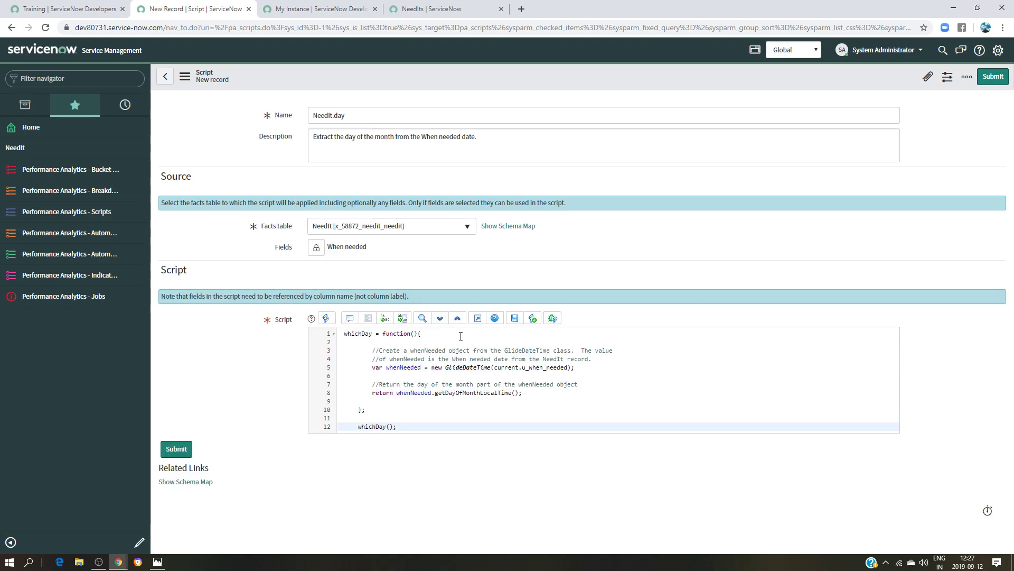
left_click(178, 450)
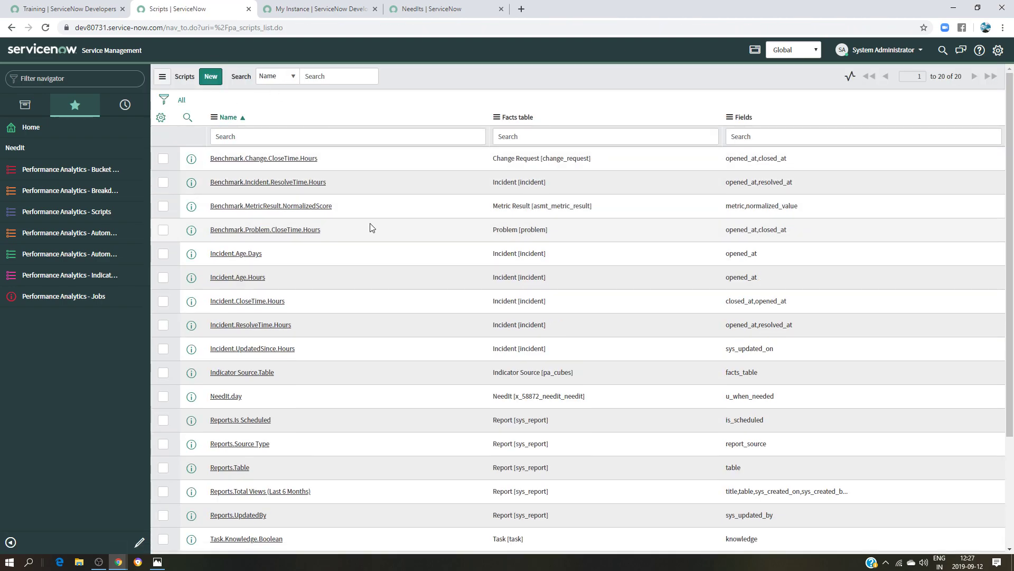
Check the PA.png diagram for the bucket group breakdown stage, and start a new automated breakdown record in ServiceNow.
left_click(158, 561)
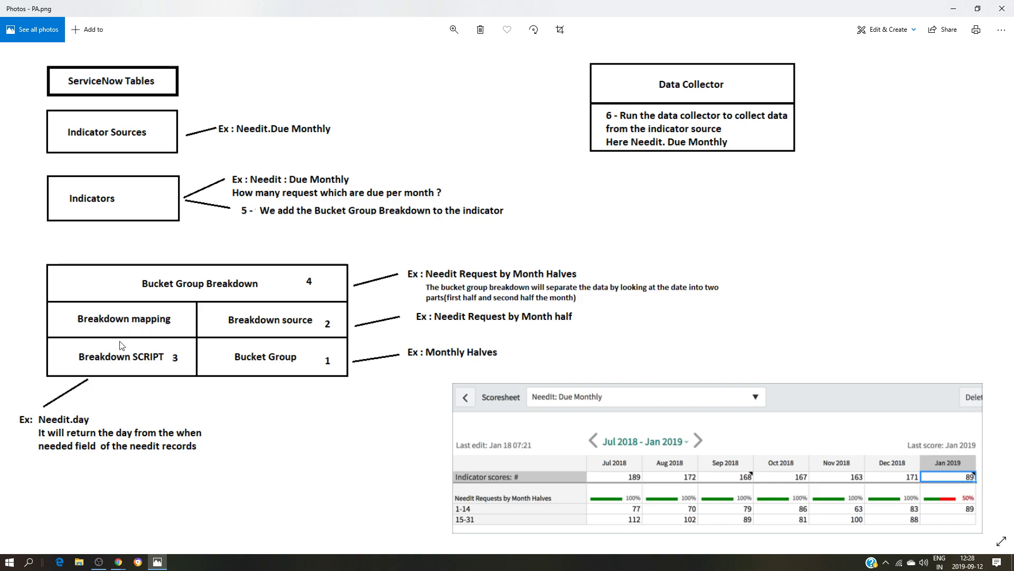
left_click(119, 562)
left_click(74, 521)
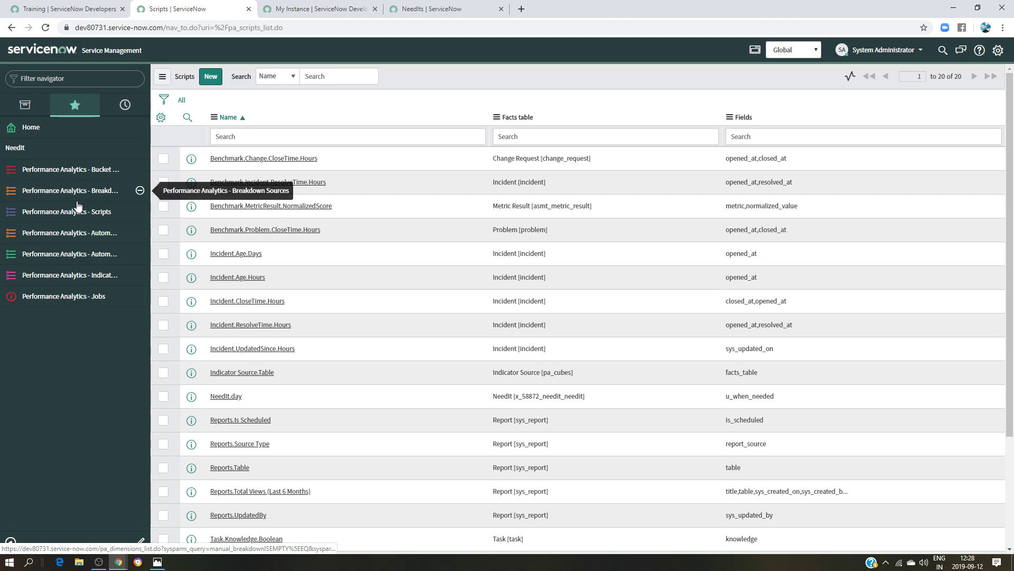
left_click(75, 235)
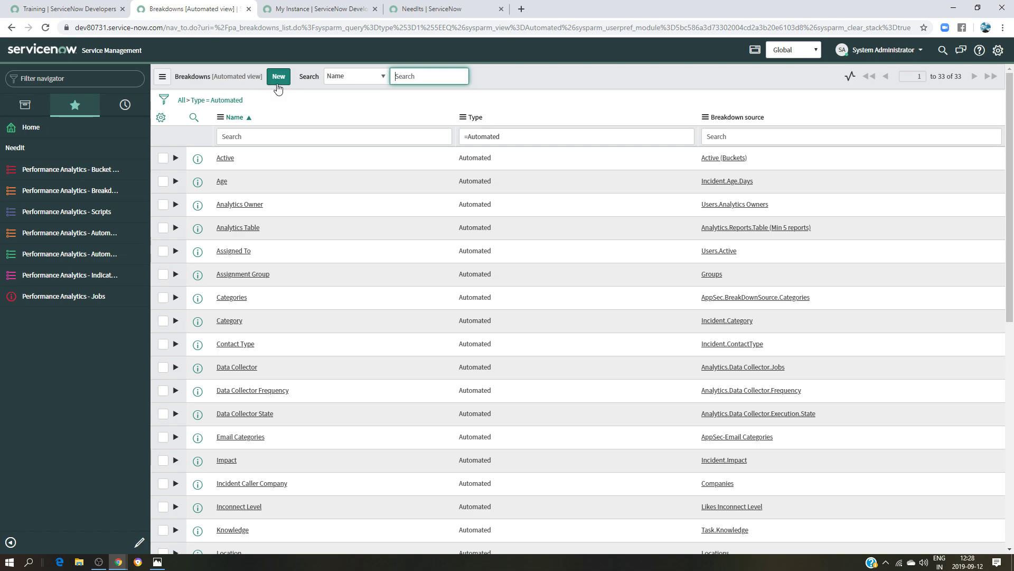
left_click(277, 82)
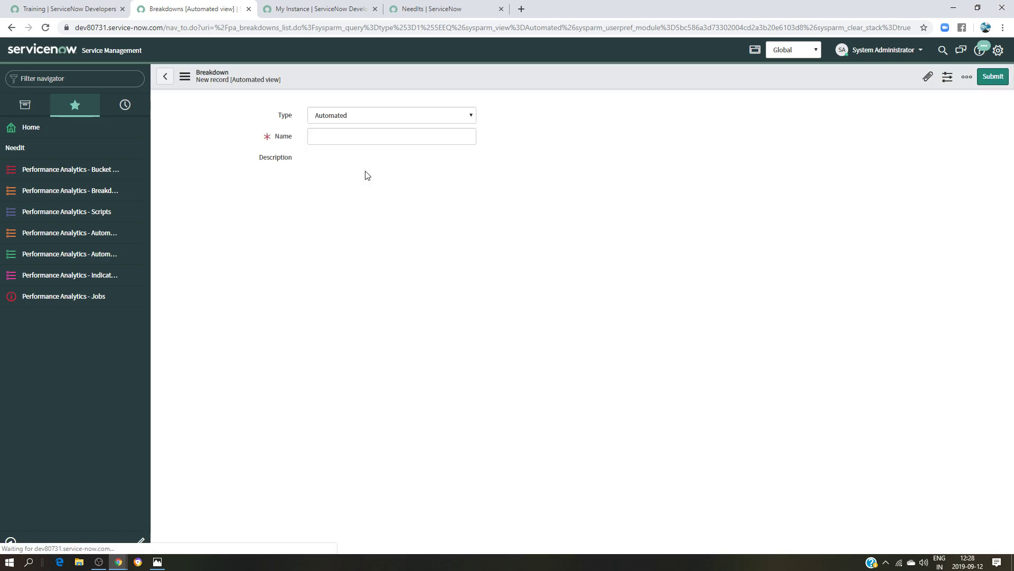
Name the new breakdown NeedIt Requests by Month Halves, copied from the exercise's Create a Breakdown and Mapping section.
left_click(86, 5)
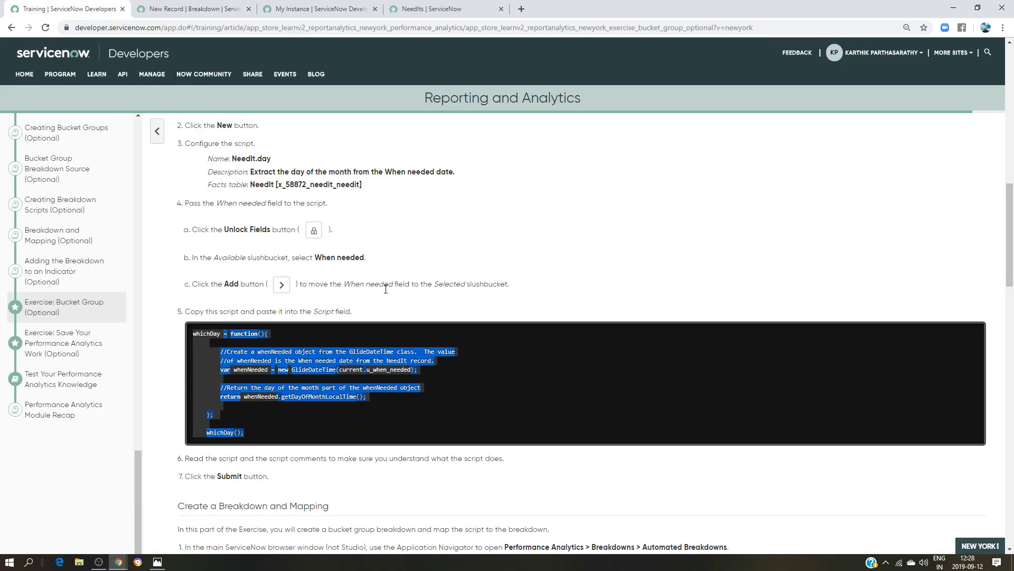
scroll(357, 281, "down", 4)
left_click_drag(354, 280, 234, 282)
key("ctrl+c")
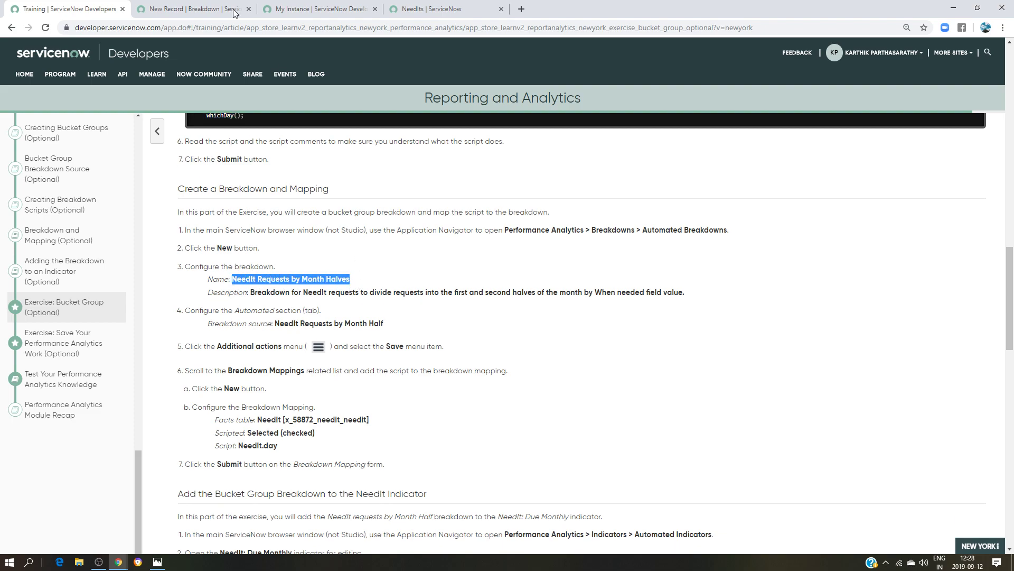
left_click(214, 9)
left_click(319, 136)
key("ctrl+v")
Copy the exercise's description about dividing NeedIt requests into first and second month halves by When needed value into the breakdown.
left_click(336, 158)
left_click(82, 8)
left_click_drag(686, 292, 252, 291)
key("ctrl+c")
left_click(208, 6)
key("ctrl+v")
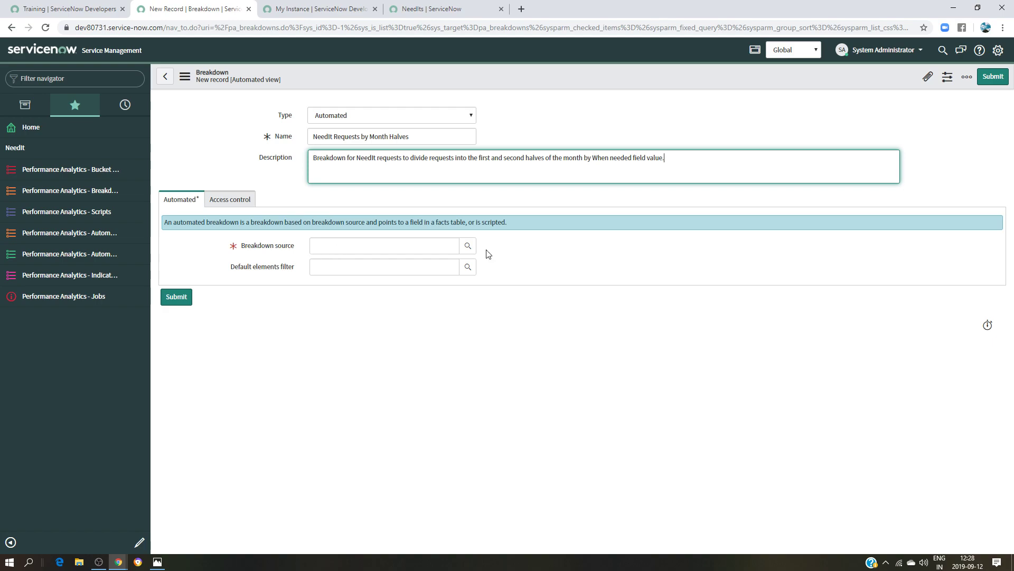
Set the breakdown source to NeedIt Requests by Month Half and submit the breakdown record.
left_click(468, 246)
scroll(254, 372, "down", 3)
scroll(235, 405, "down", 5)
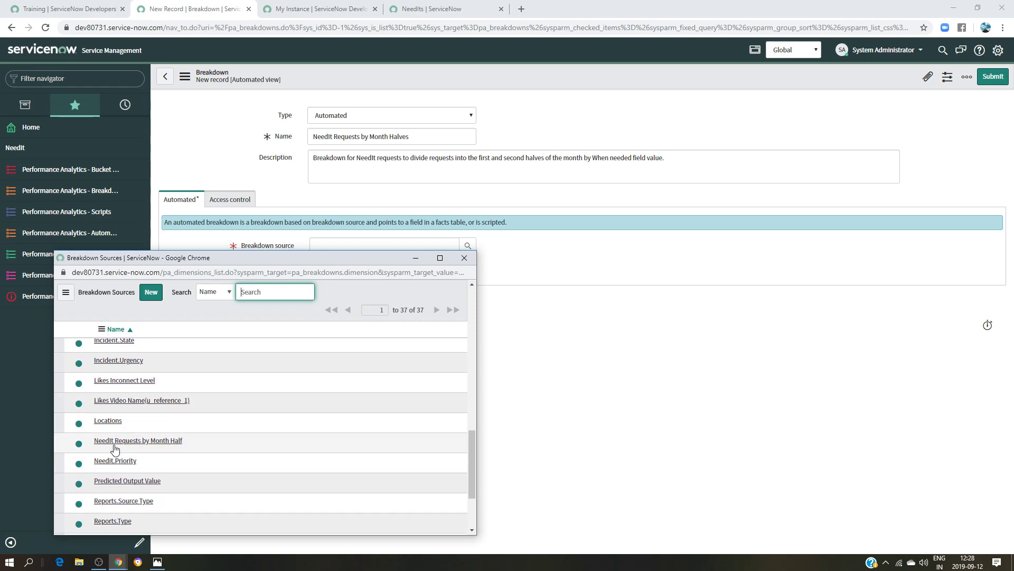
left_click(151, 443)
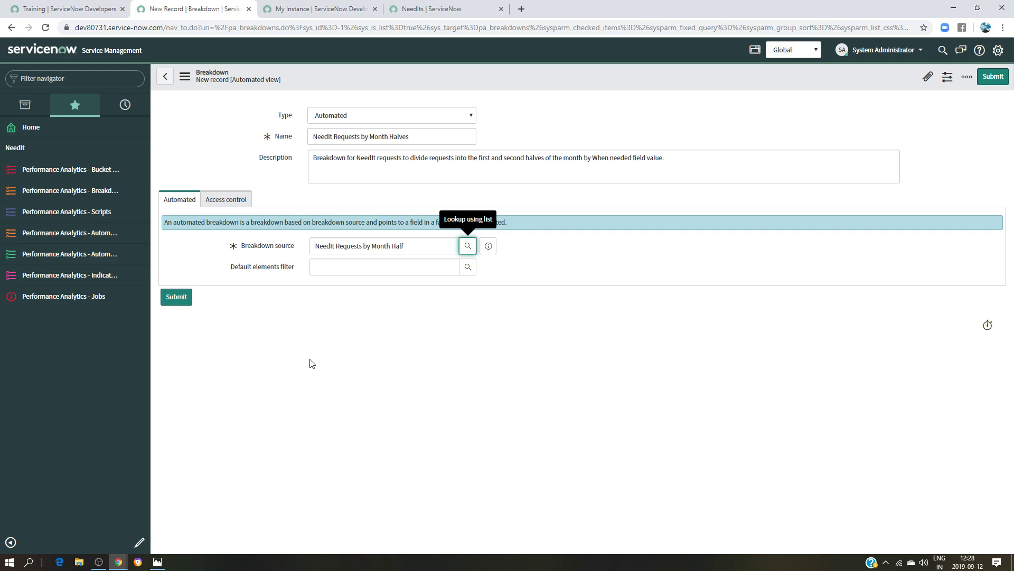
left_click(176, 297)
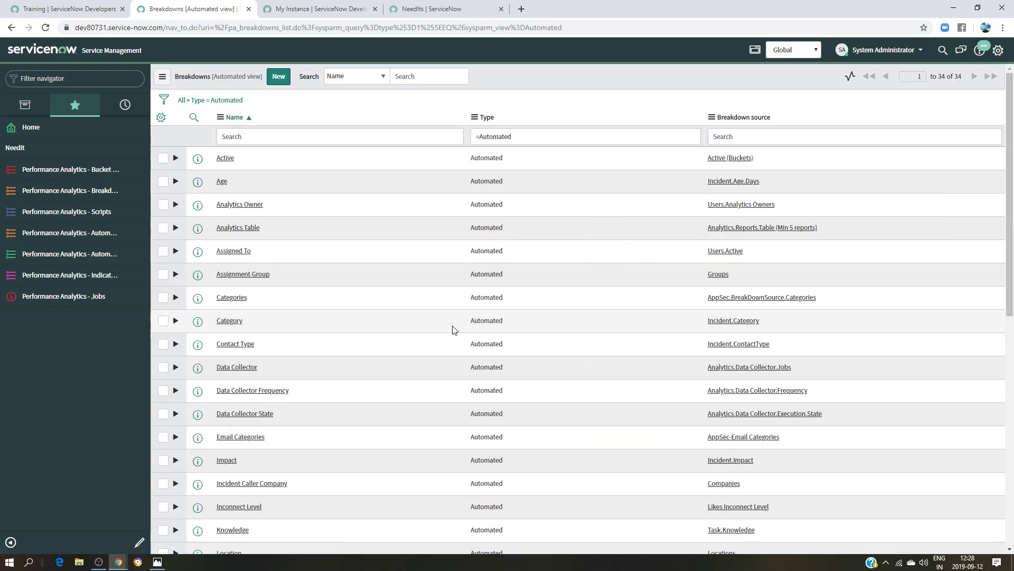
Open the NeedIt Requests by Month Halves breakdown, check the PA.png diagram, and start a new breakdown mapping.
scroll(377, 276, "down", 5)
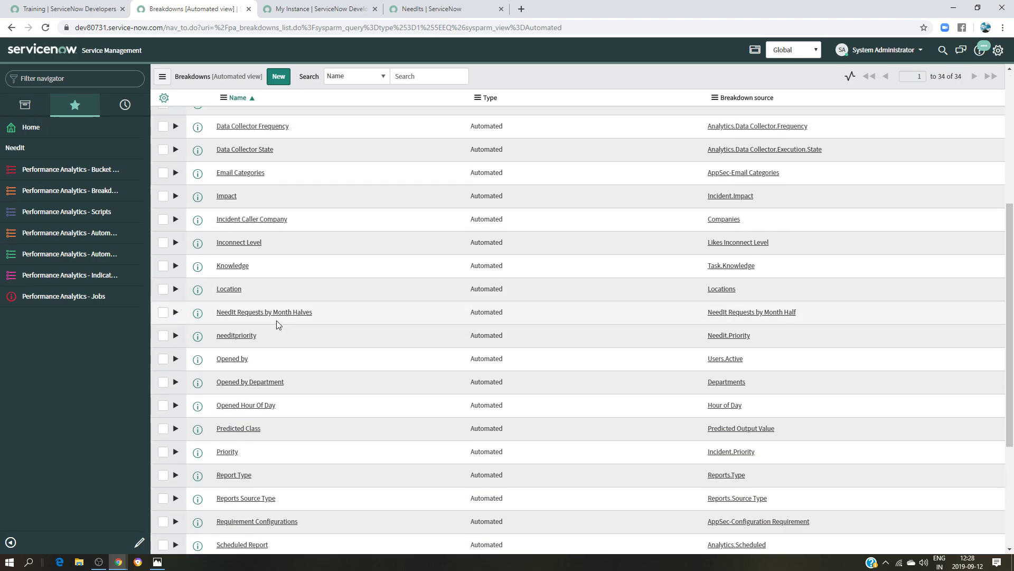
left_click(284, 316)
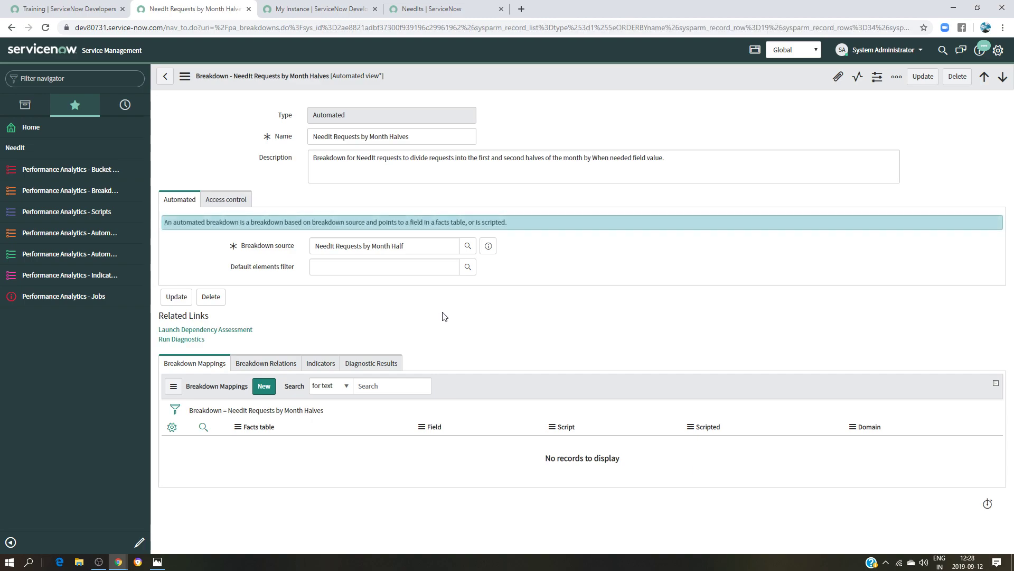
left_click(157, 561)
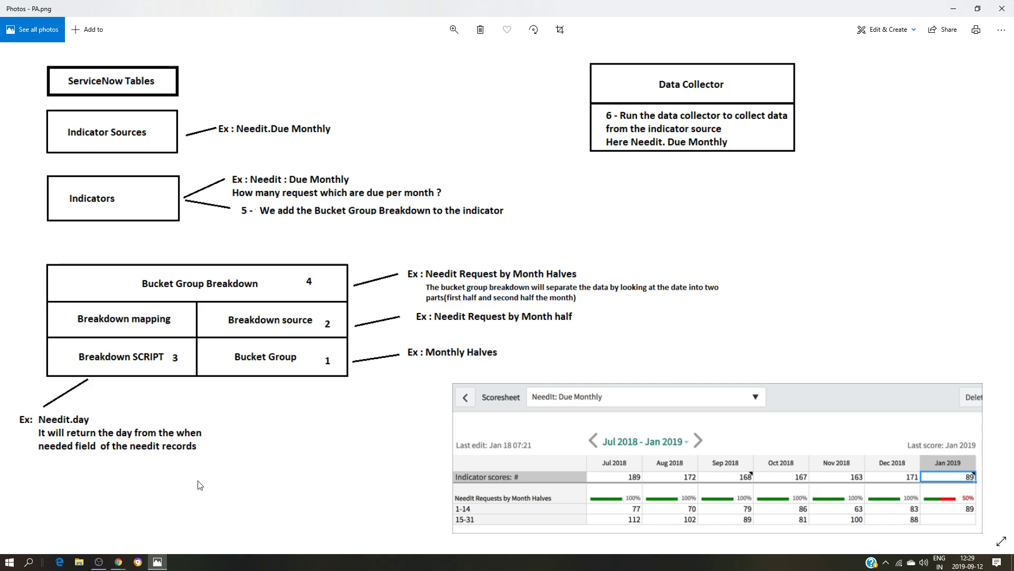
mouse_move(119, 562)
left_click(76, 522)
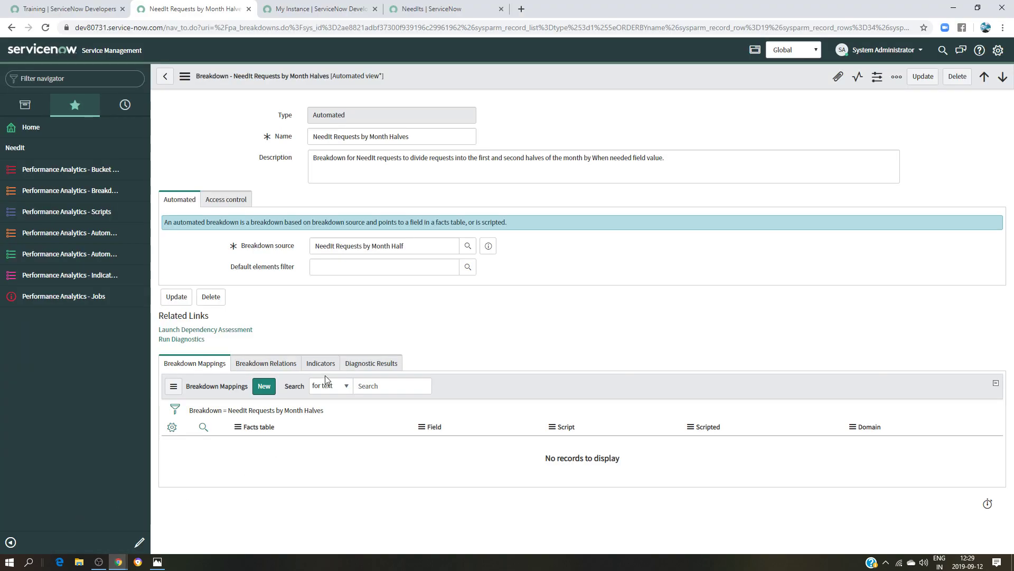
left_click(263, 386)
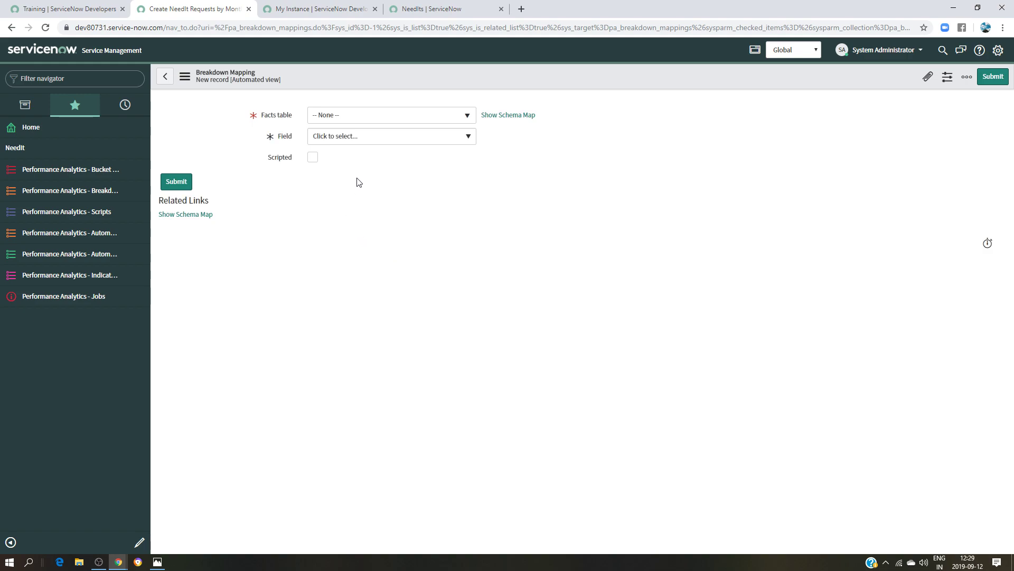
Set the breakdown mapping's facts table to NeedIt [x_58872_needit_needit].
left_click(411, 125)
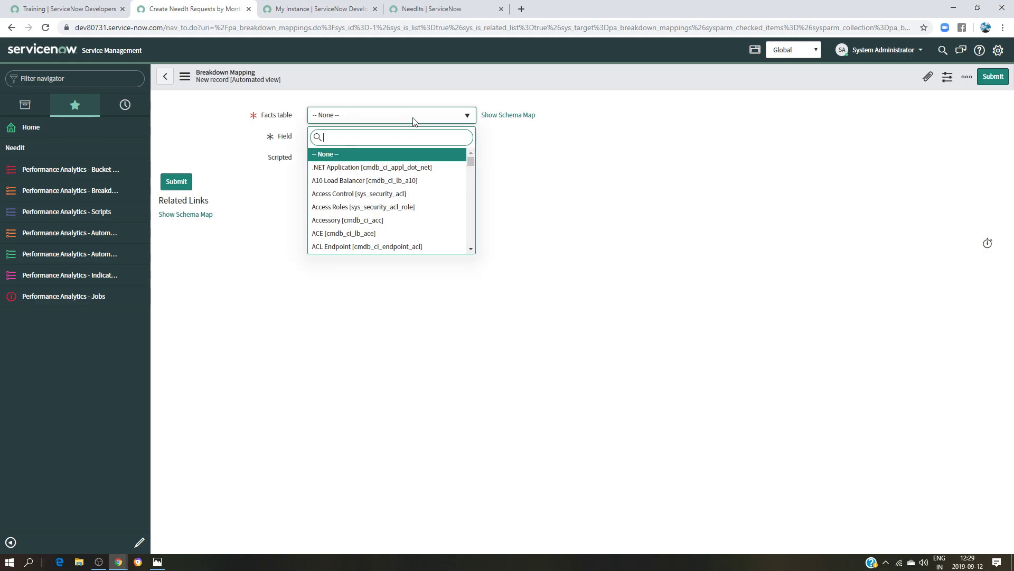
type("n")
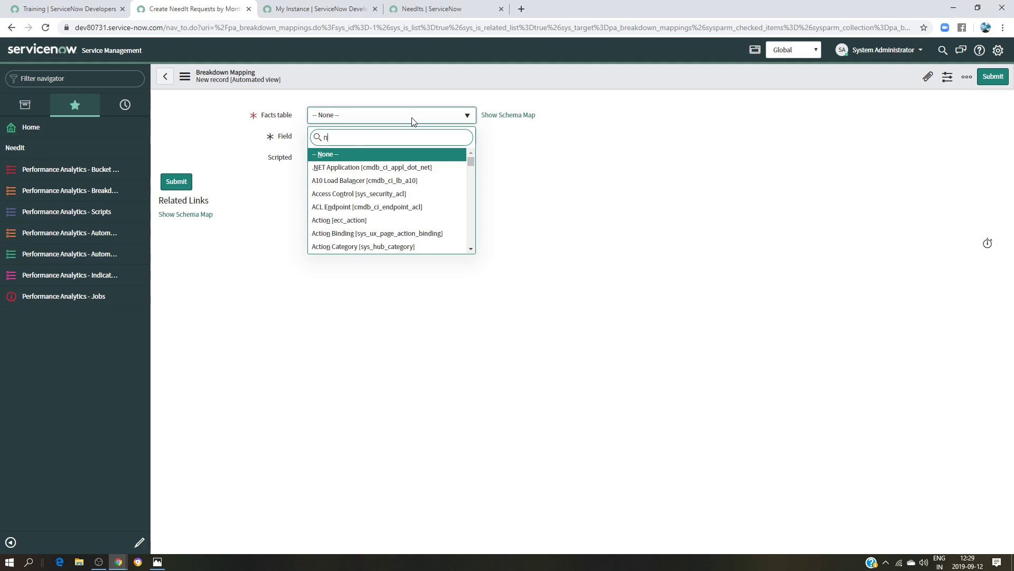
type("e")
scroll(370, 179, "down", 1)
type("e")
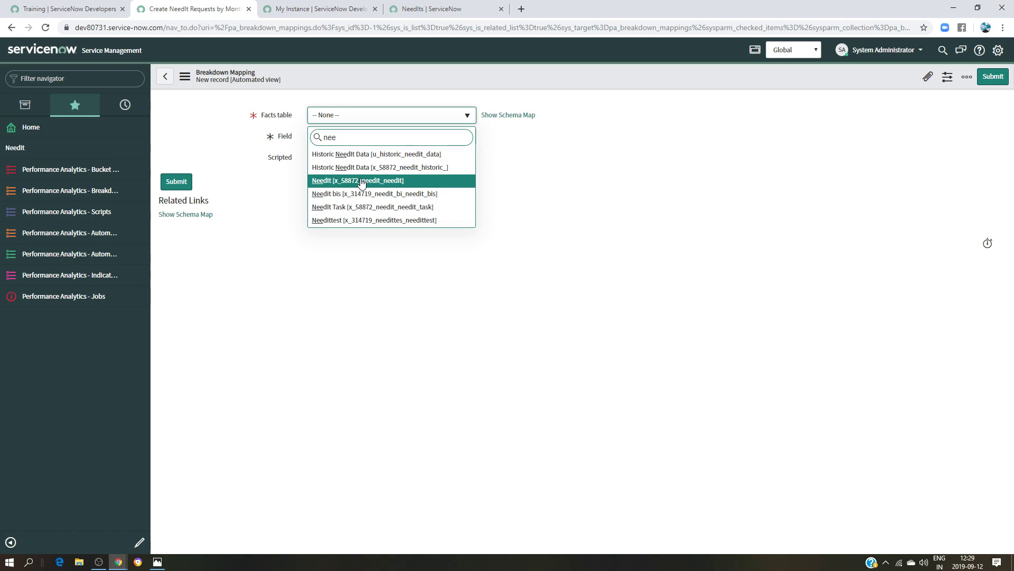
left_click(363, 181)
Make the breakdown mapping scripted, assign the NeedIt.day script to it, and submit the mapping.
left_click(313, 157)
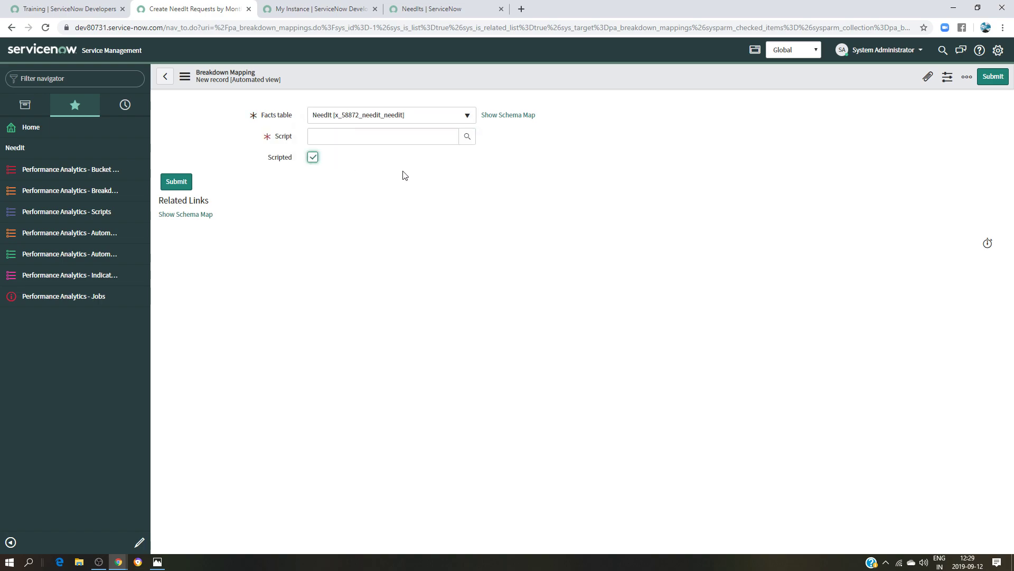
left_click(423, 136)
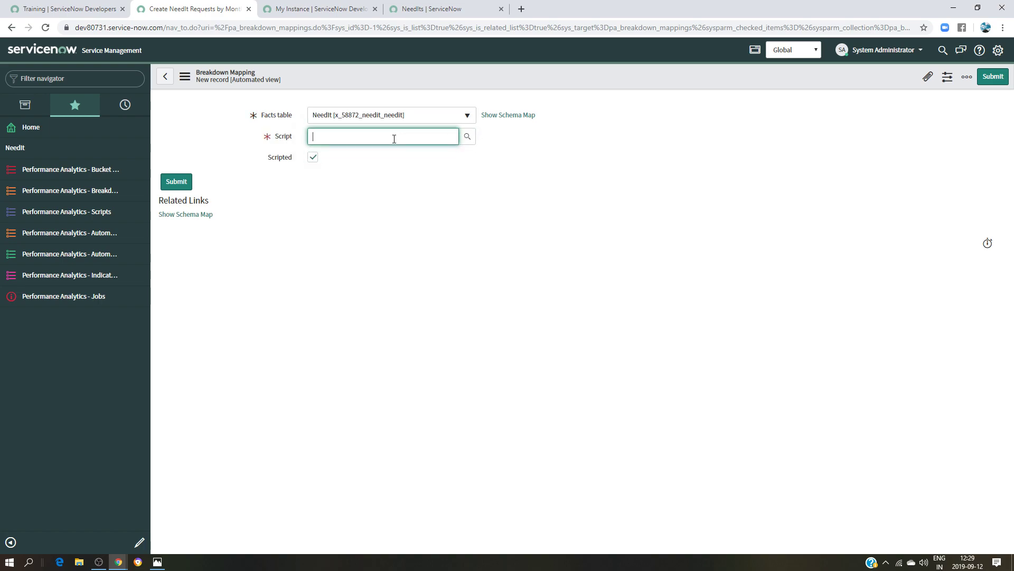
type("n")
left_click(341, 153)
left_click(190, 182)
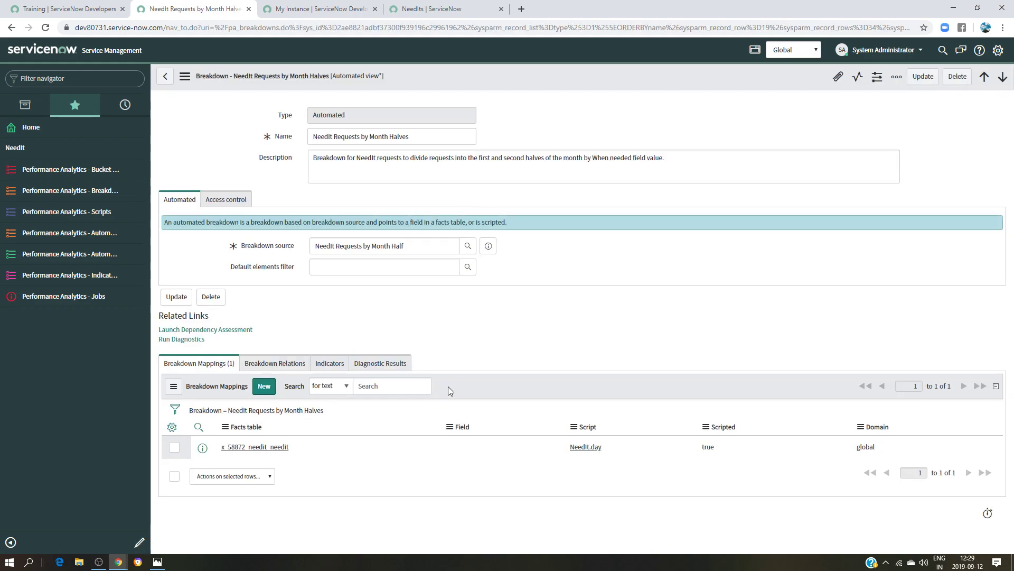
Review the exercise's instructions and the PA.png diagram on adding the bucket group breakdown to the indicator, and return to the breakdown record.
left_click(74, 9)
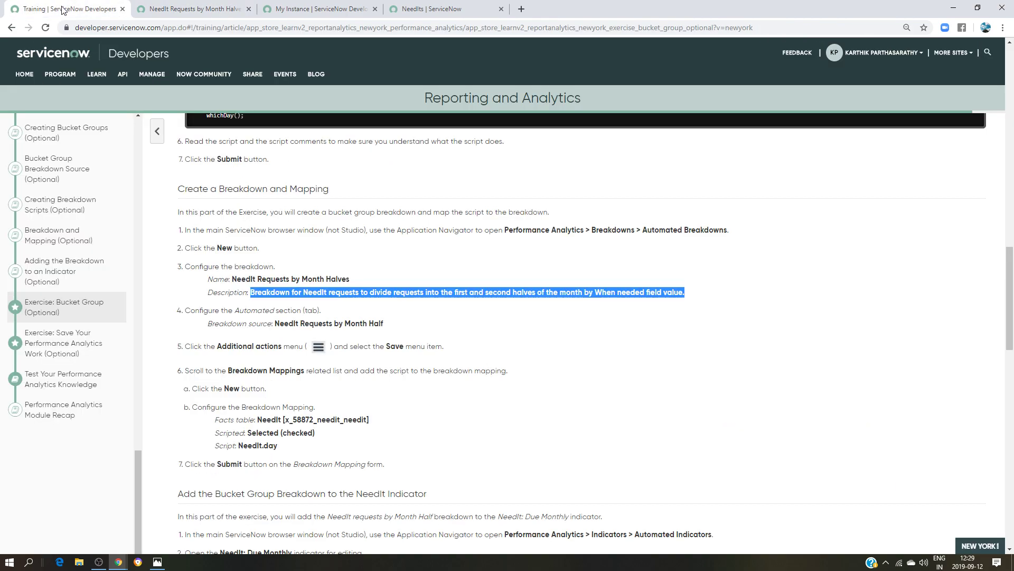
scroll(359, 377, "down", 2)
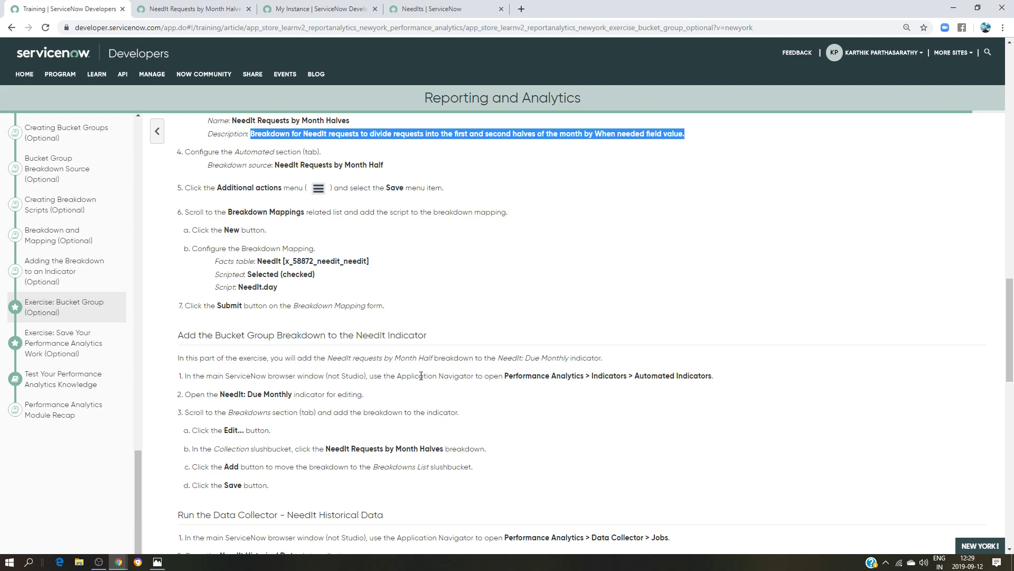
left_click(158, 561)
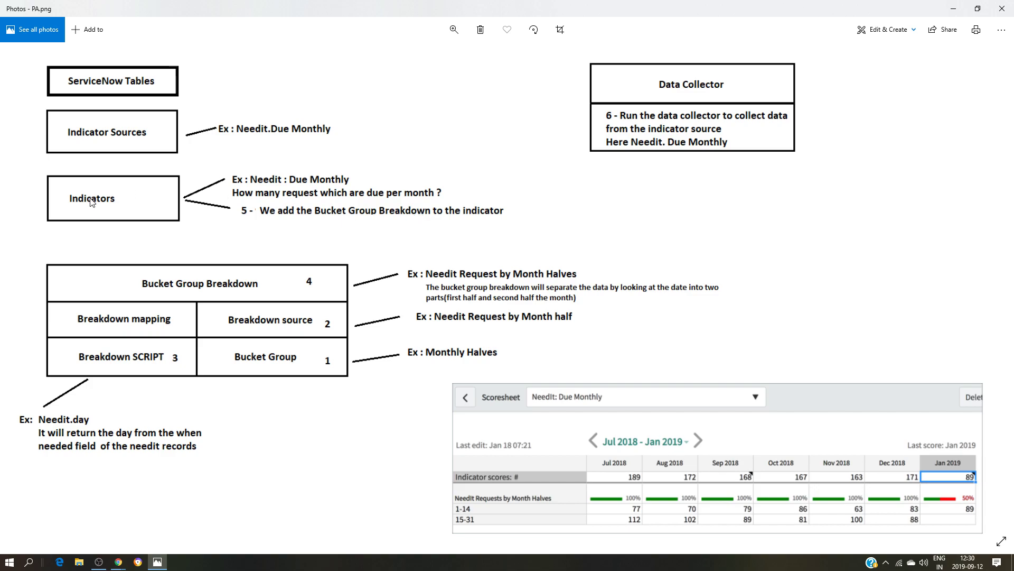
mouse_move(112, 565)
left_click(167, 525)
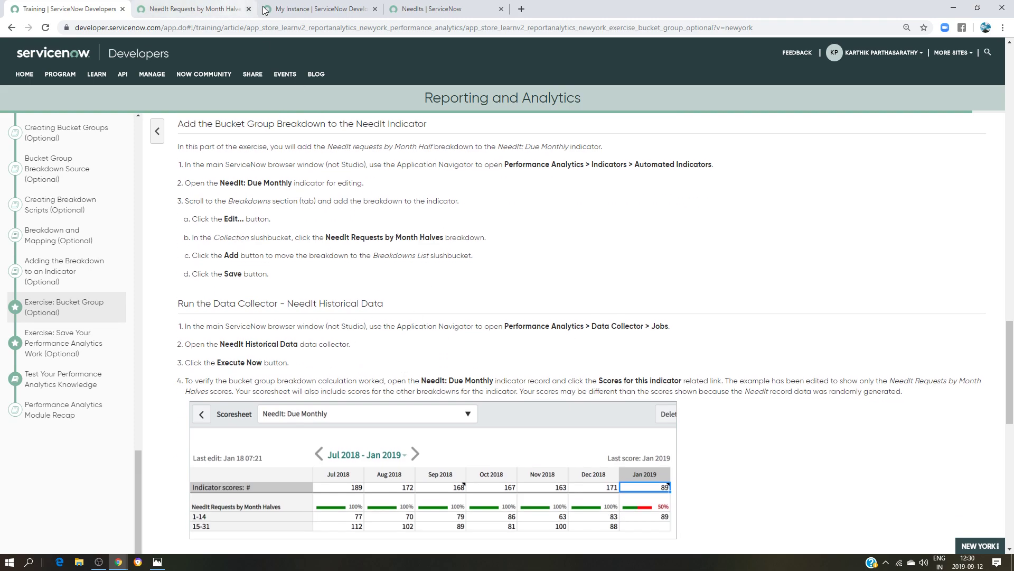
left_click(177, 9)
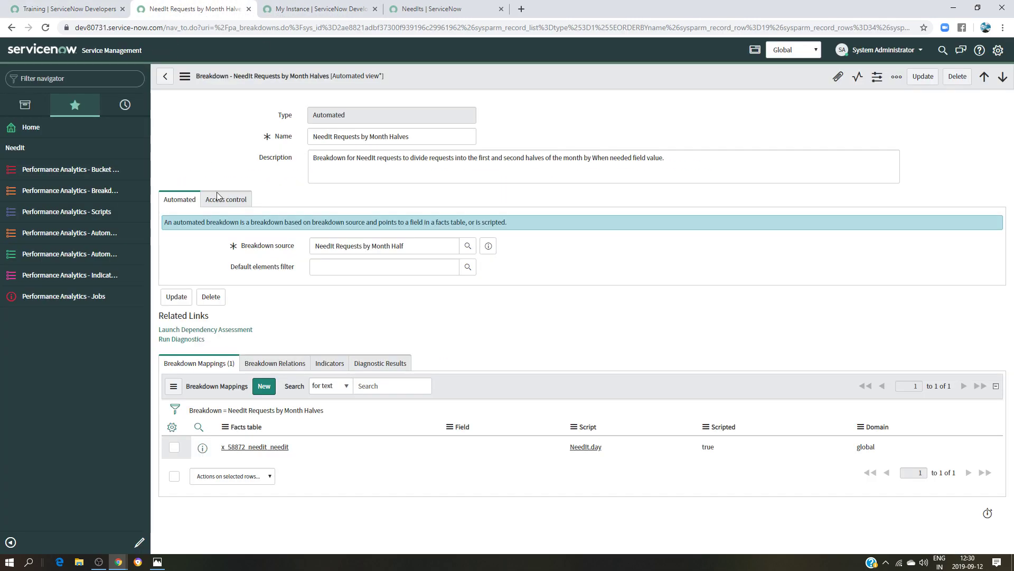
Filter the automated indicators by names starting with "need" and open the NeedIt: Due Monthly indicator.
left_click(63, 256)
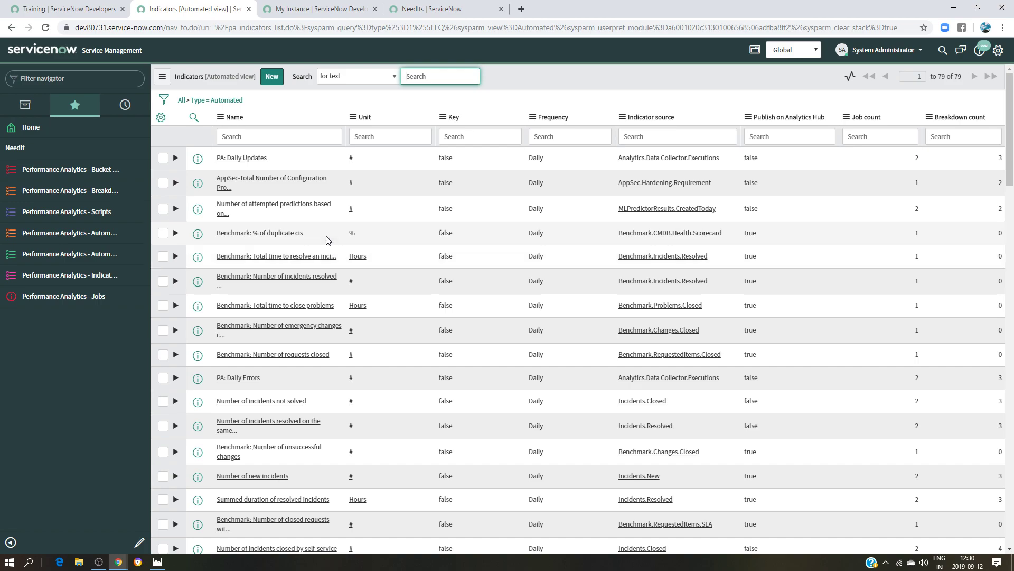
scroll(326, 233, "down", 3)
scroll(326, 233, "down", 3)
scroll(329, 226, "up", 3)
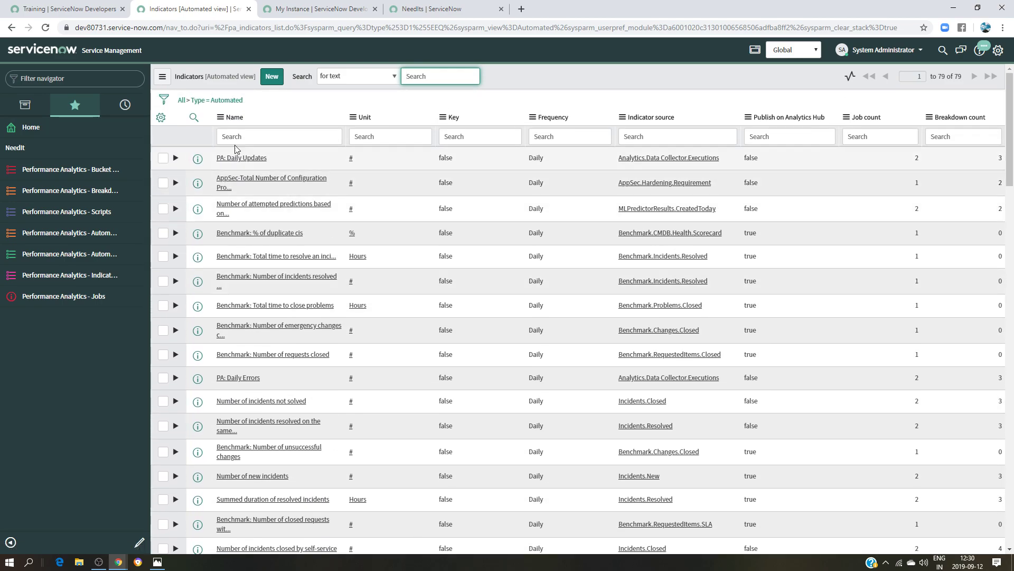
left_click(233, 136)
type("ne")
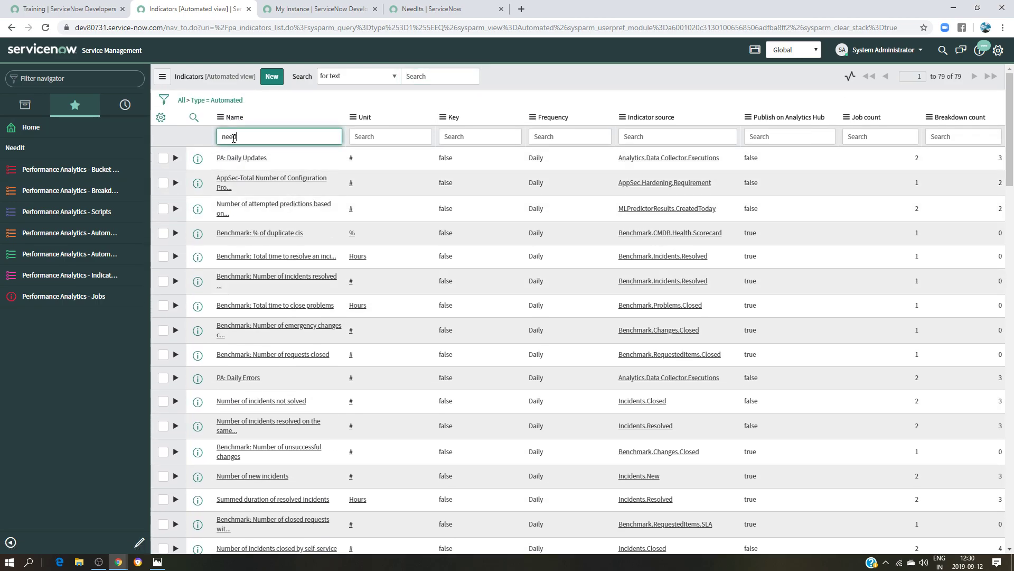
type("ed")
key("Return")
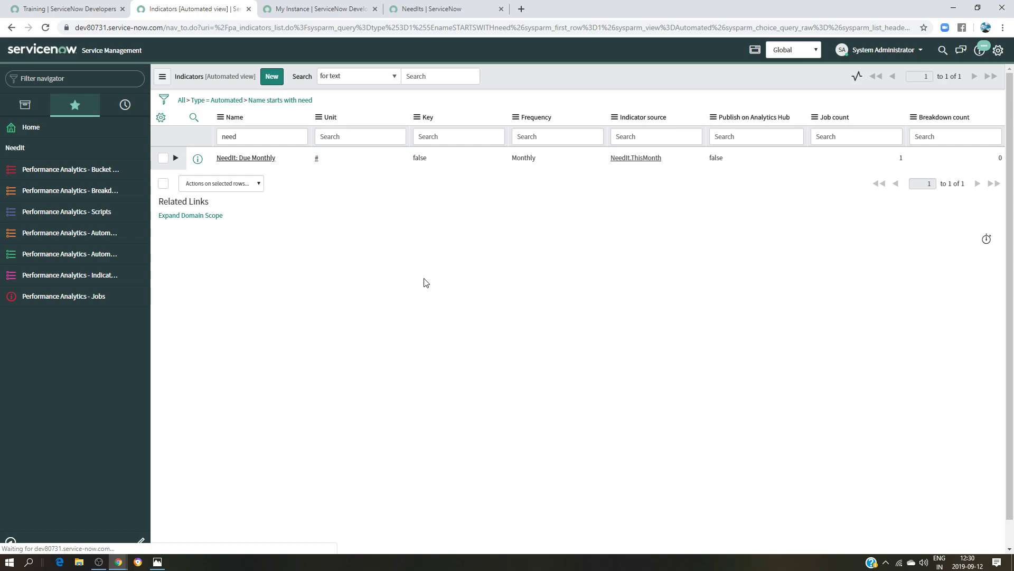
Add the NeedIt Requests by Month Halves breakdown to the NeedIt: Due Monthly indicator and save the breakdowns list.
scroll(426, 269, "down", 2)
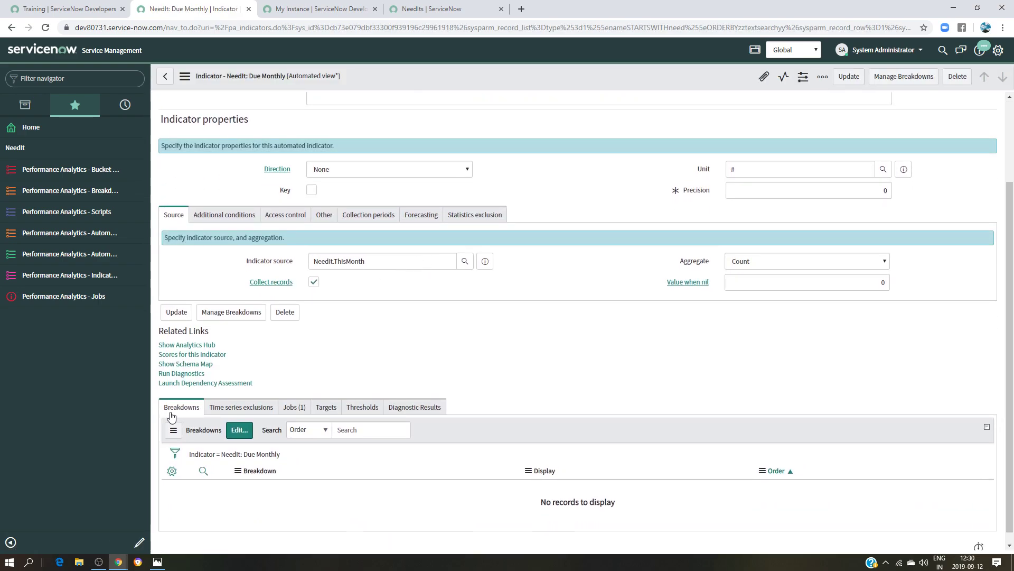
left_click(240, 429)
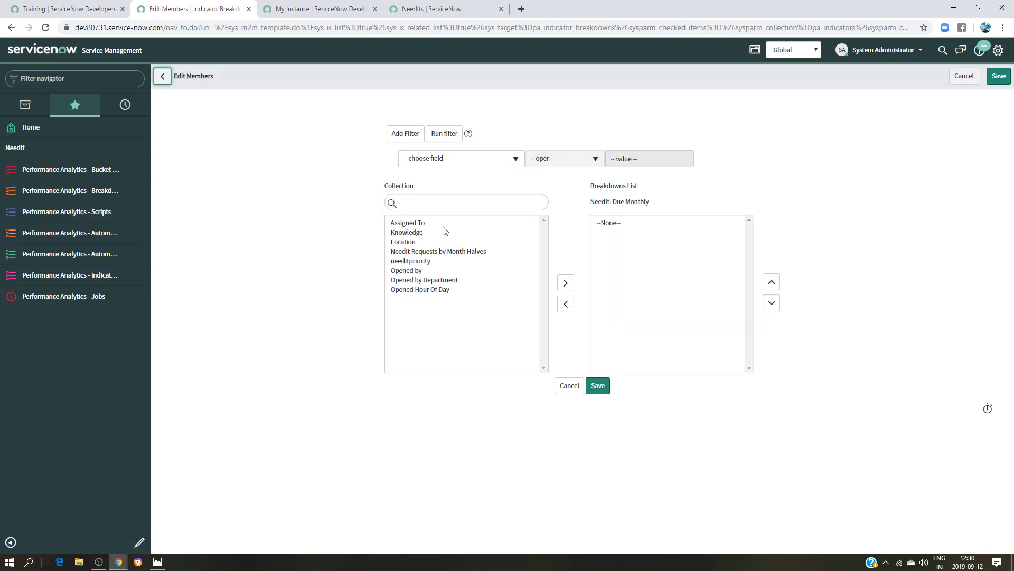
left_click(441, 251)
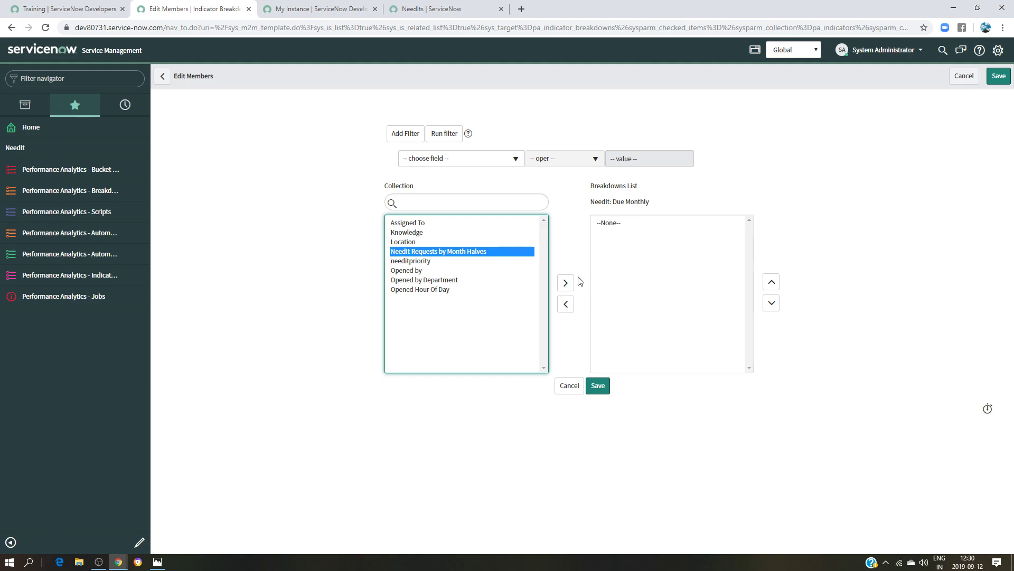
left_click(566, 283)
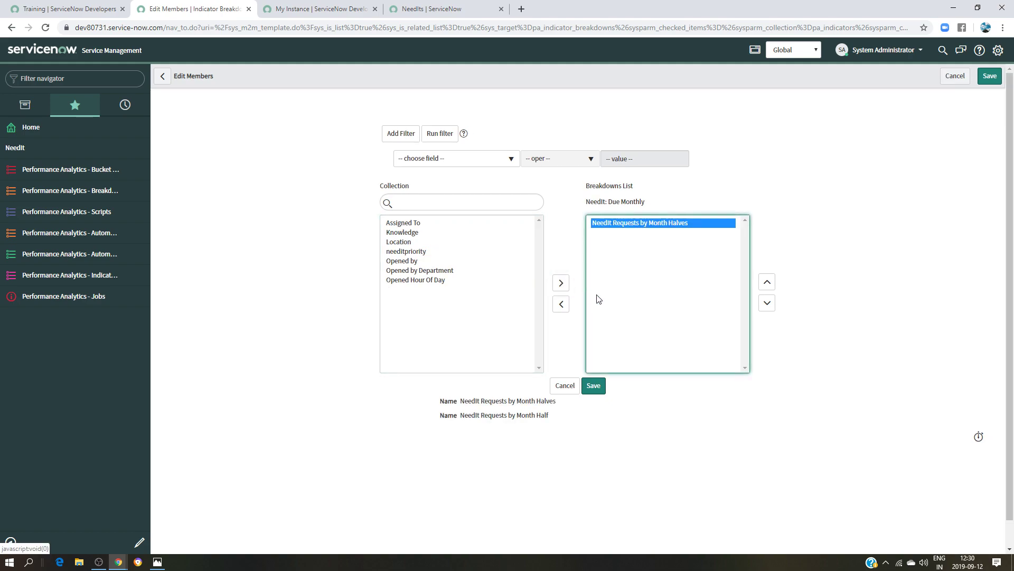
left_click(593, 391)
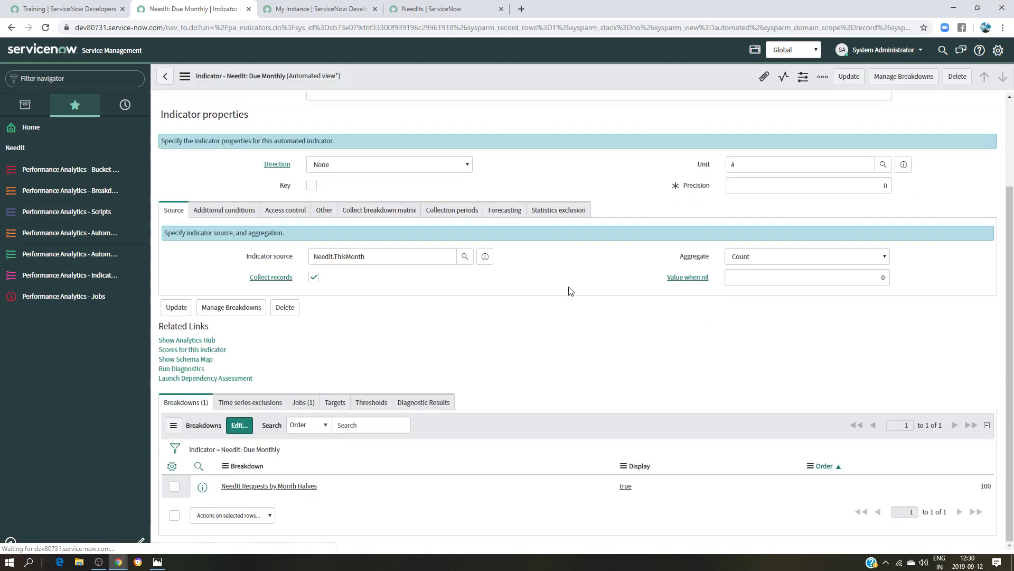
Review the exercise's instructions on running the NeedIt Historical Data collector and the data collector part of the PA.png diagram.
left_click(85, 9)
scroll(416, 223, "down", 3)
scroll(416, 223, "up", 6)
scroll(416, 222, "down", 5)
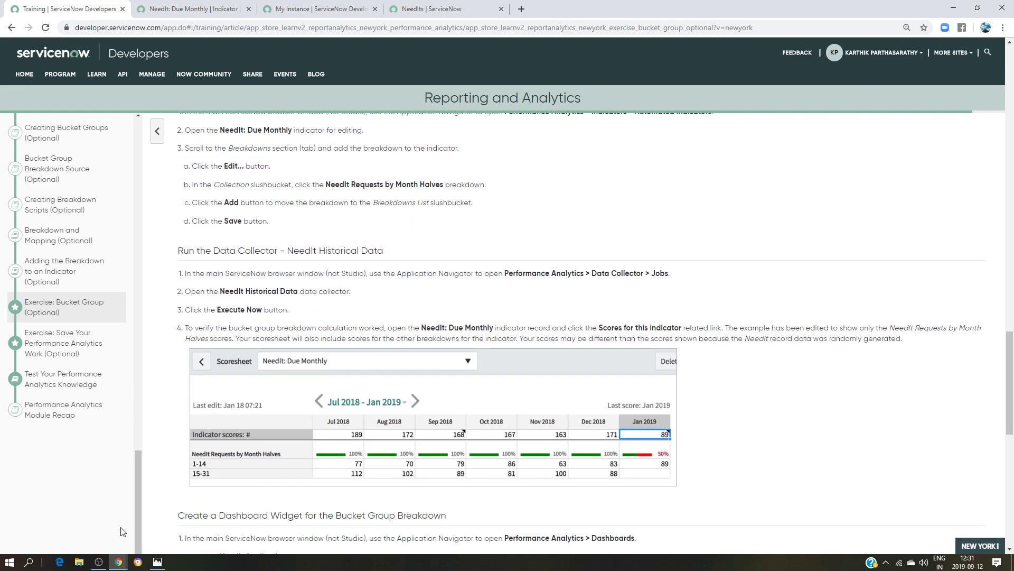
left_click(157, 561)
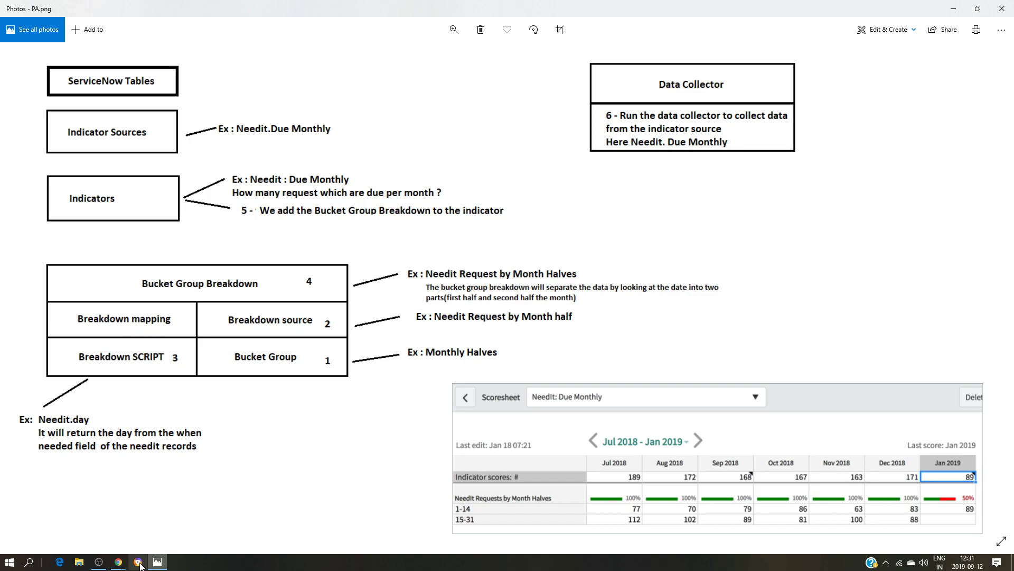
mouse_move(119, 562)
left_click(221, 500)
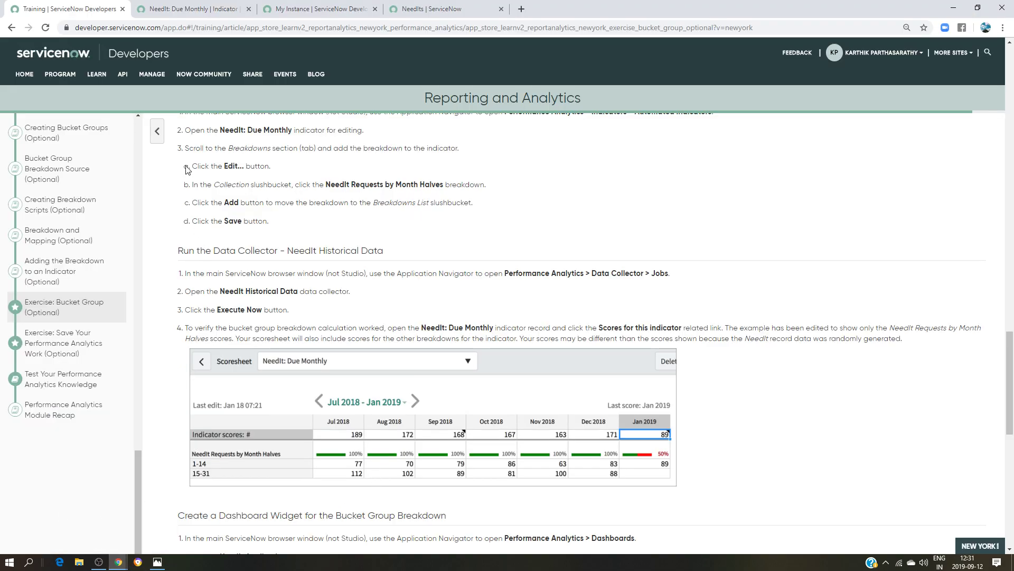
List all NeedIt records and compare their When needed dates with the month halves in the PA.png scoresheet.
left_click(153, 8)
left_click(45, 147)
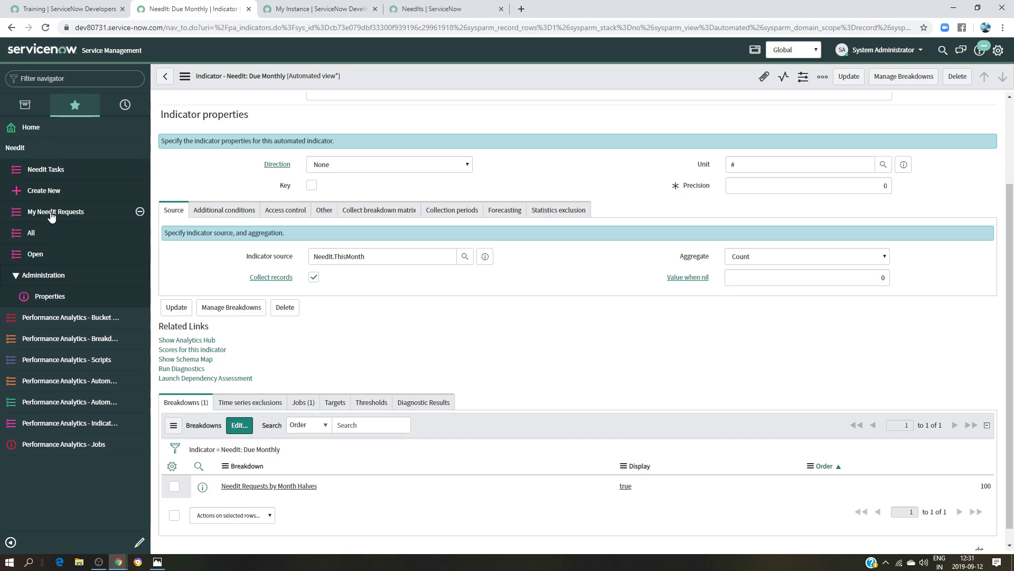
left_click(33, 233)
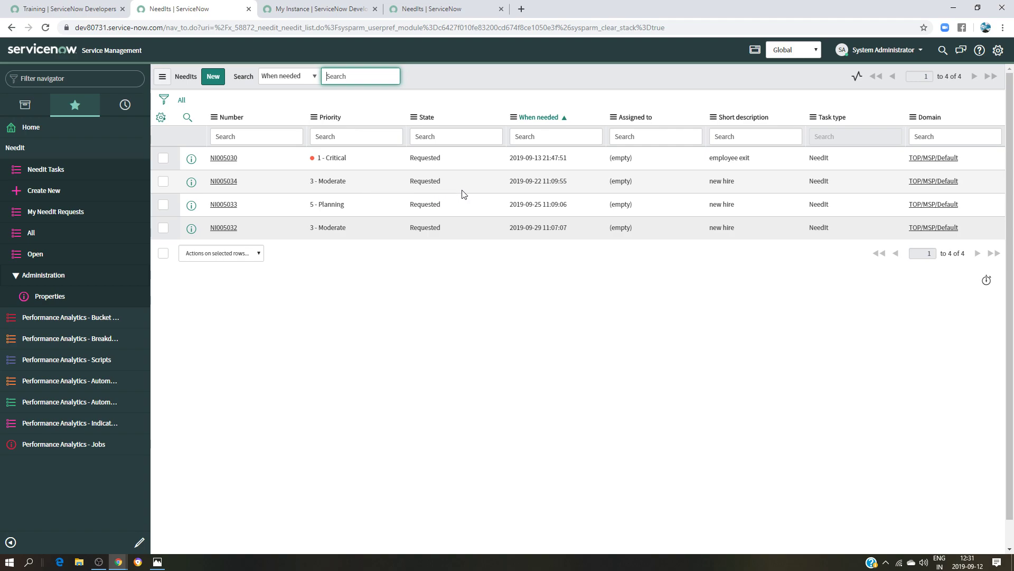
left_click(157, 562)
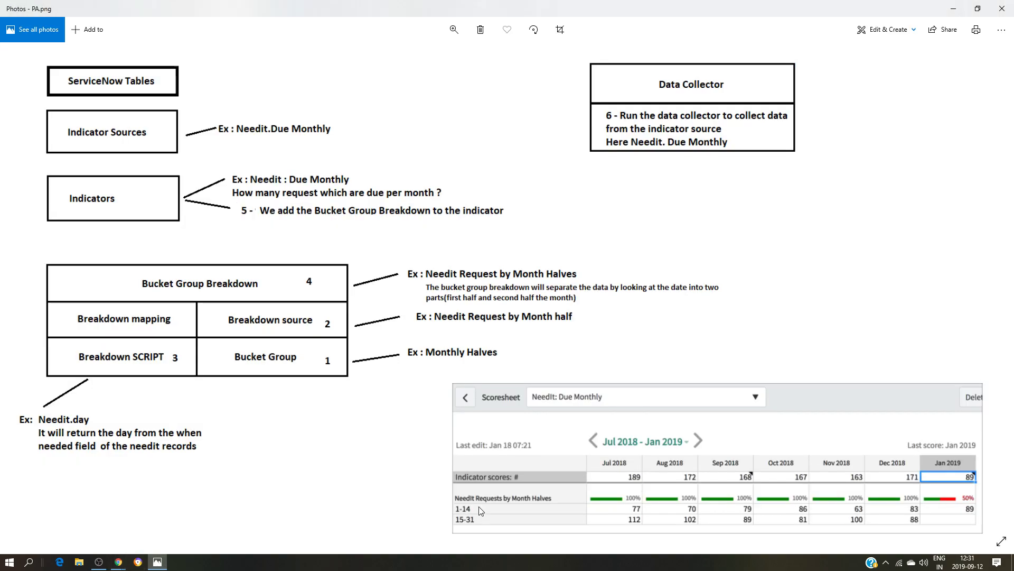
left_click(954, 8)
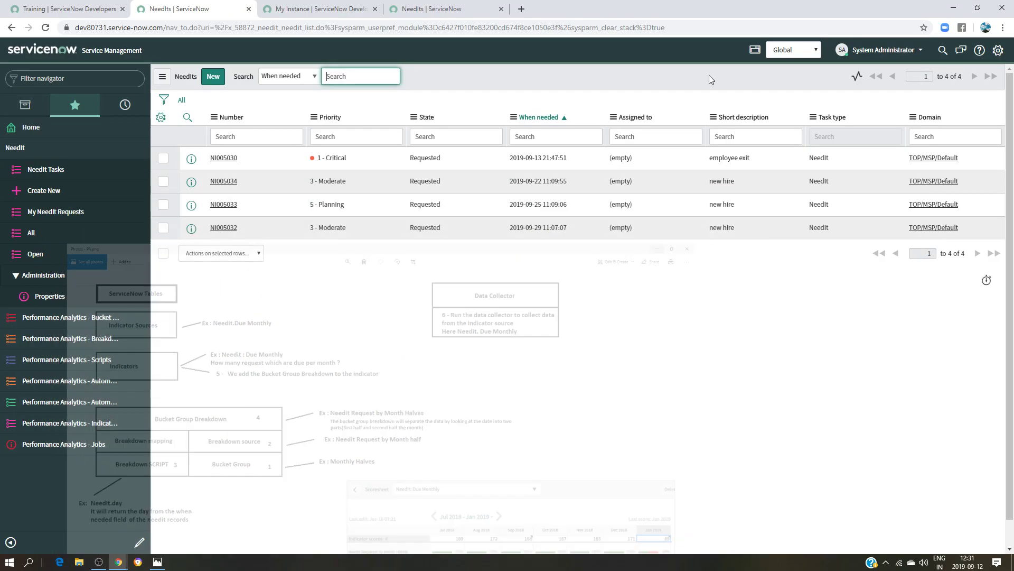
left_click(404, 14)
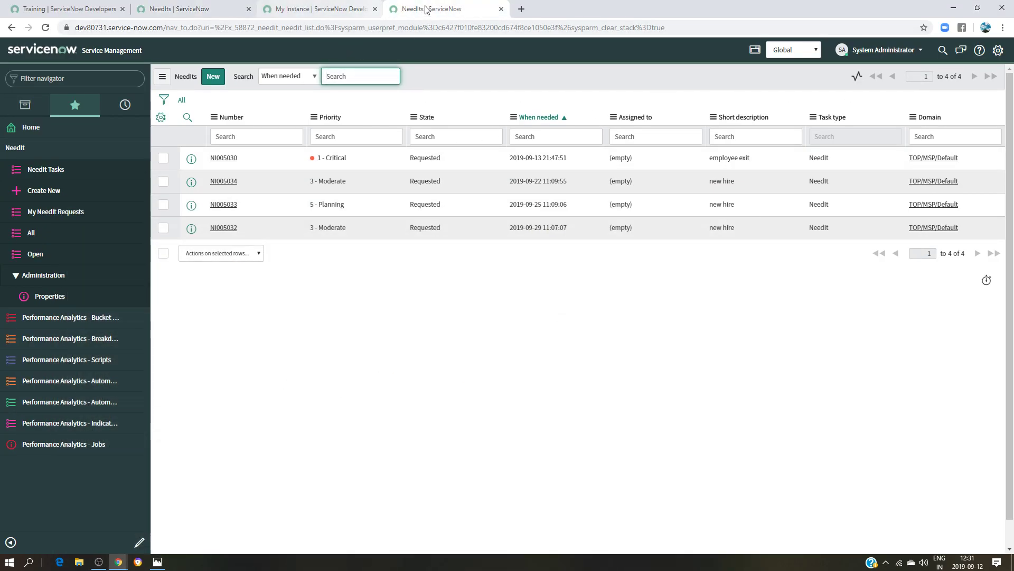
left_click(154, 5)
left_click(105, 8)
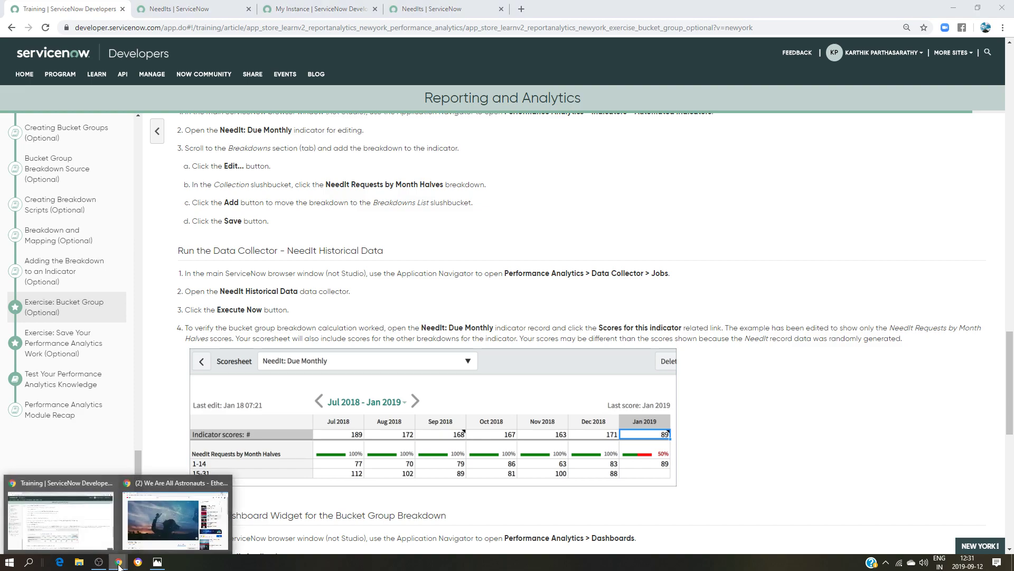
left_click(203, 7)
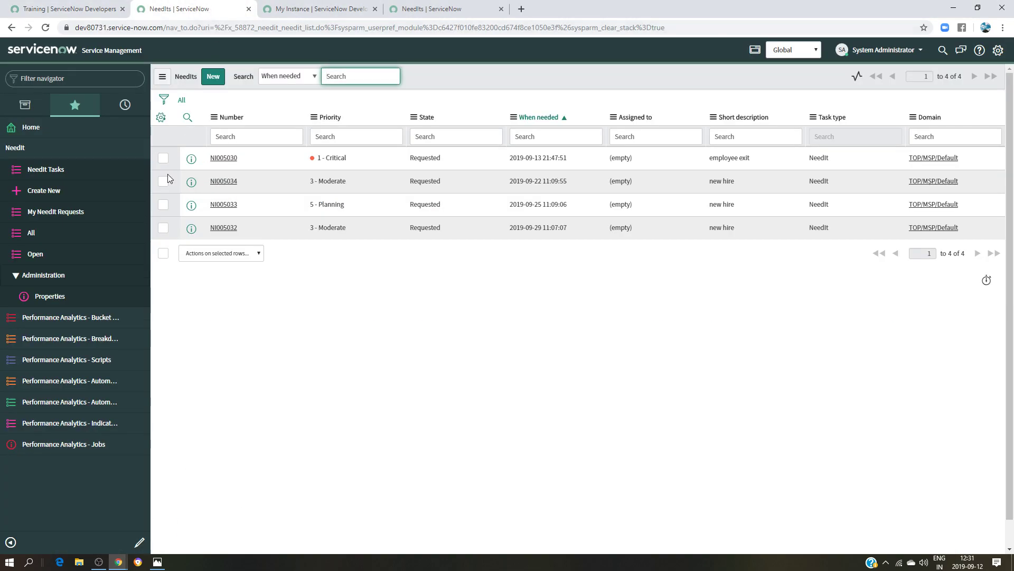
Open the NeedIt Historical Data collection job, check the PA.png diagram, and execute the job immediately.
left_click(61, 446)
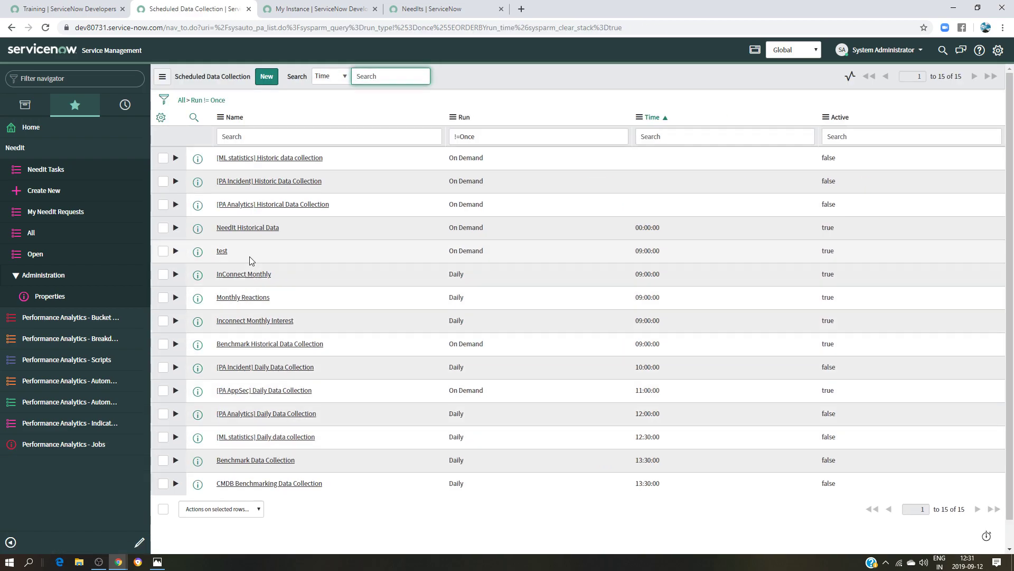
left_click(248, 228)
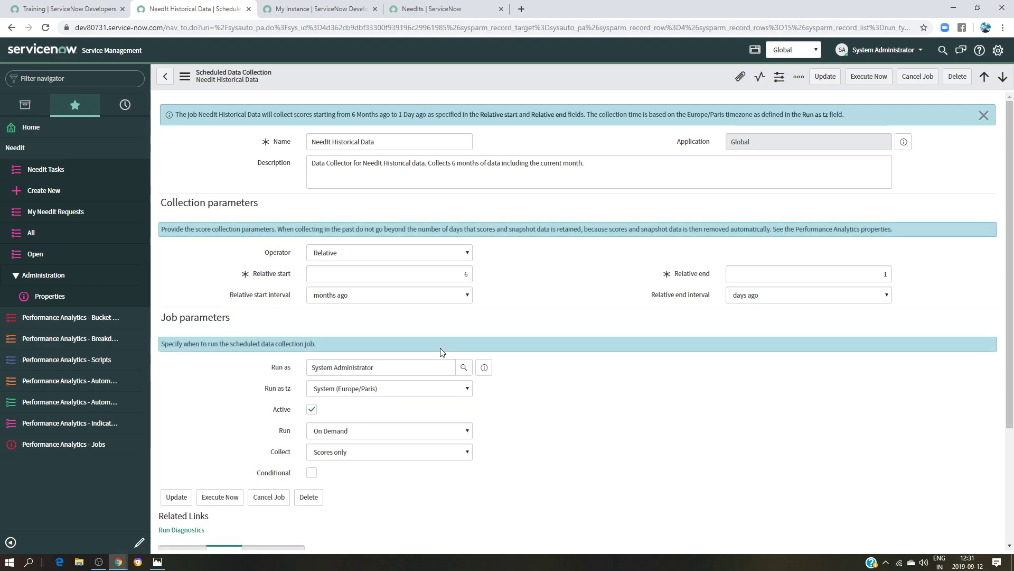
left_click(157, 562)
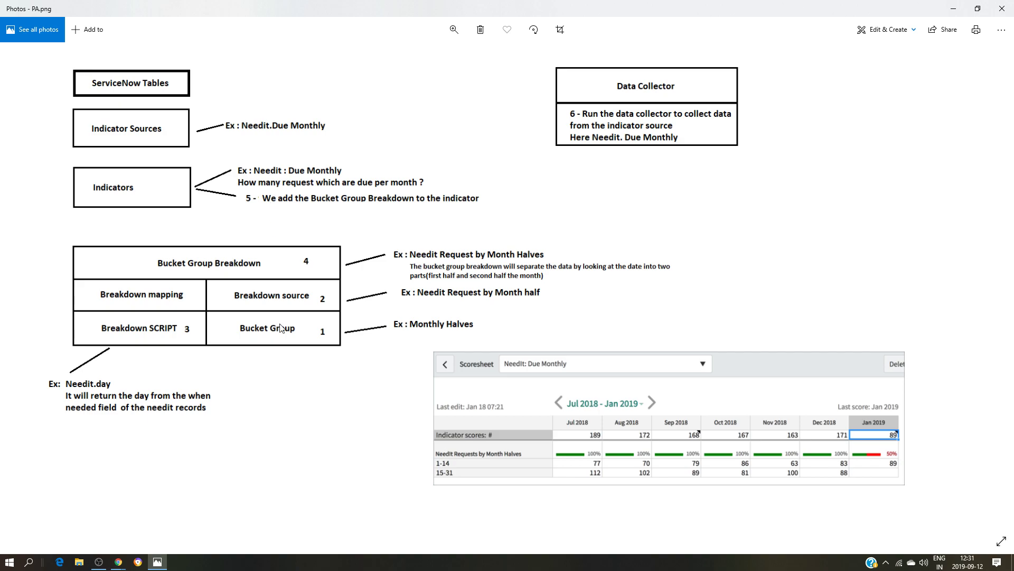
mouse_move(119, 561)
left_click(91, 525)
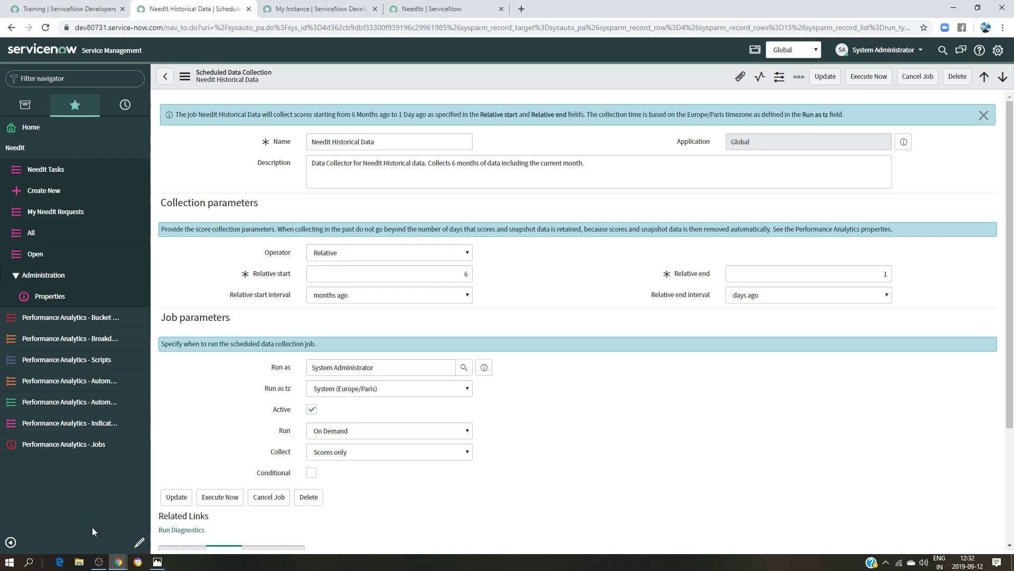
scroll(590, 433, "down", 3)
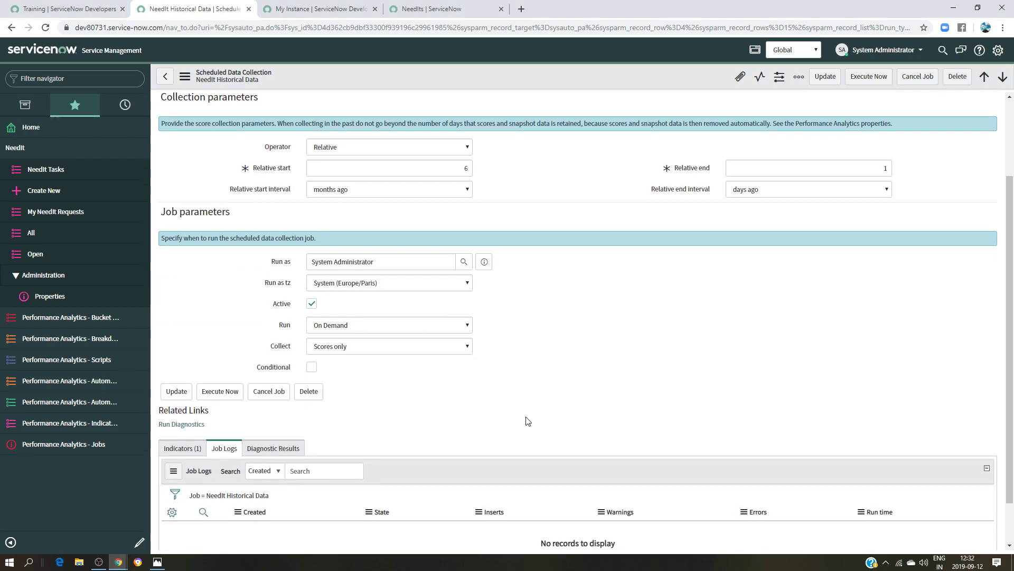
left_click(220, 341)
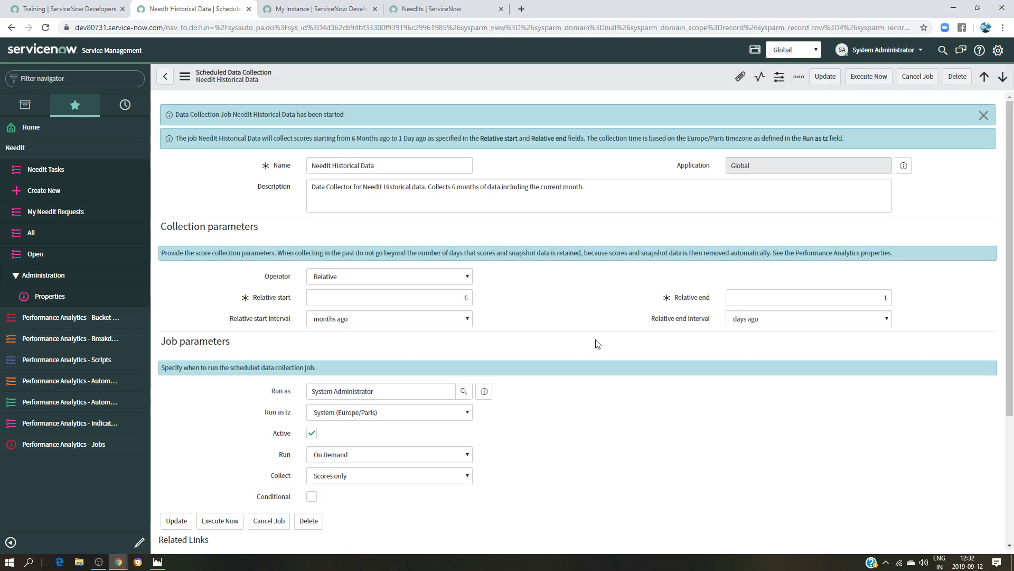
Check the indicators attached to the NeedIt Historical Data job, reload the record, and view its job logs.
scroll(589, 320, "down", 3)
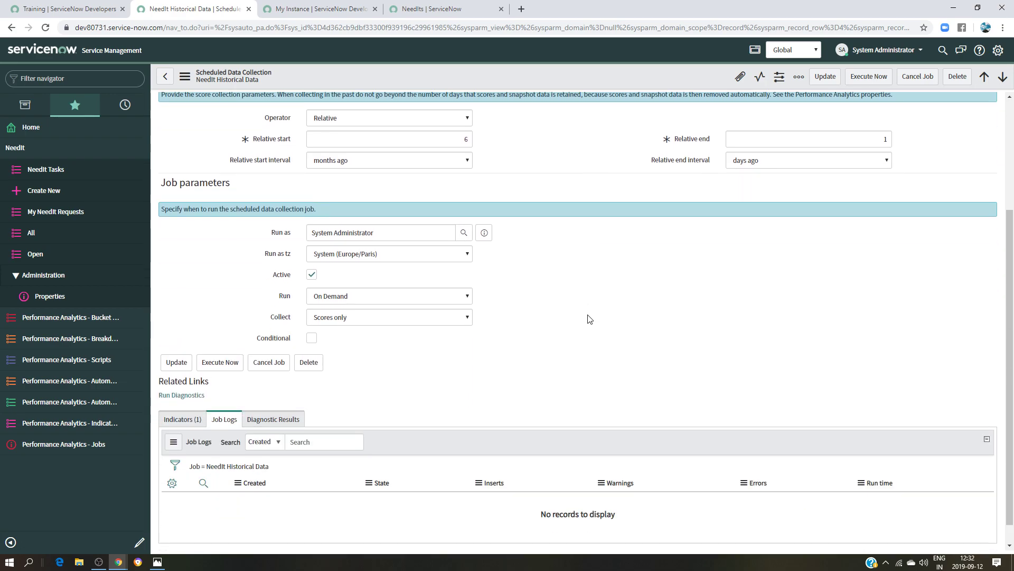
scroll(586, 315, "down", 1)
left_click(199, 396)
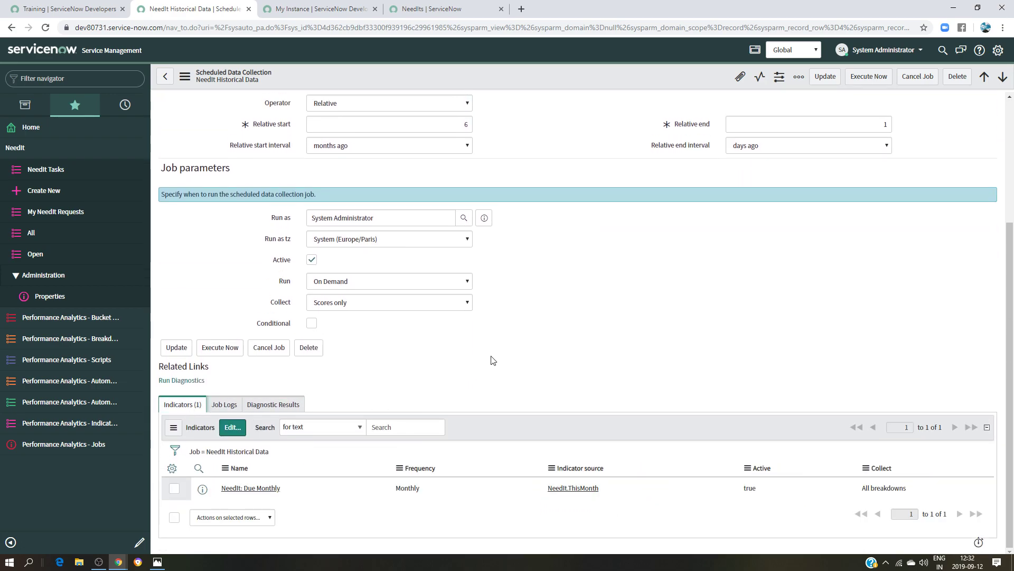
left_click(46, 27)
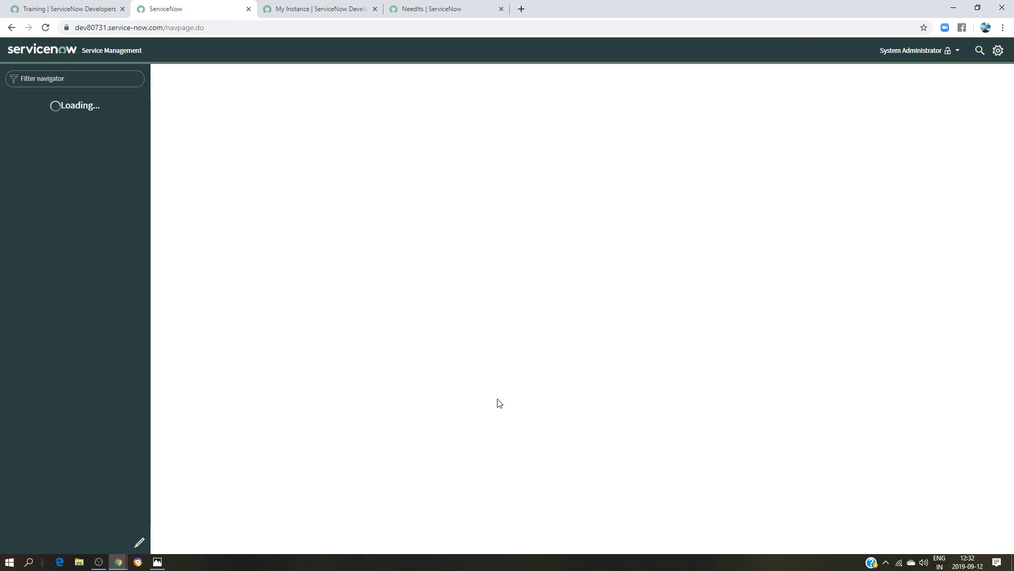
scroll(543, 365, "down", 3)
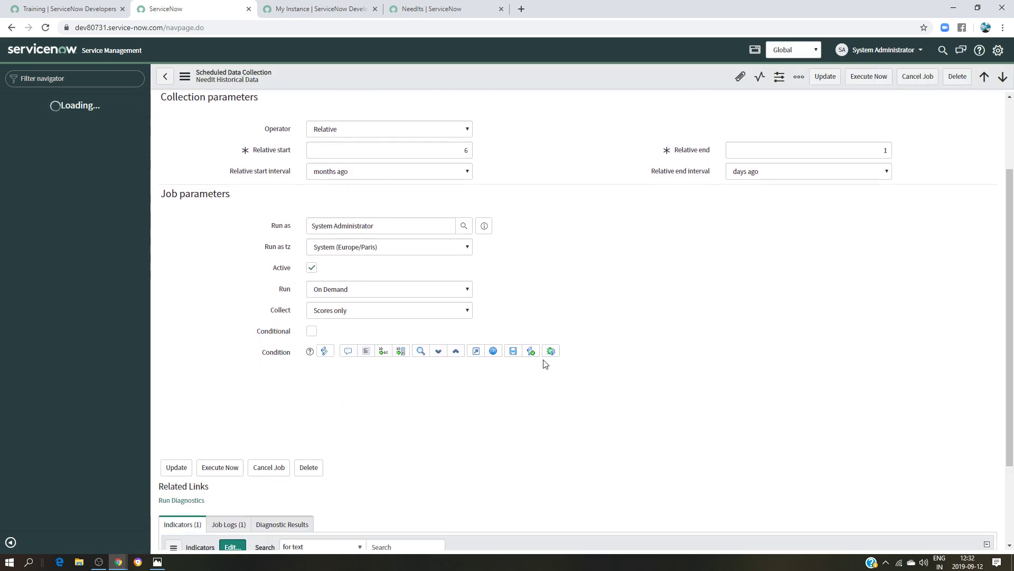
left_click(230, 390)
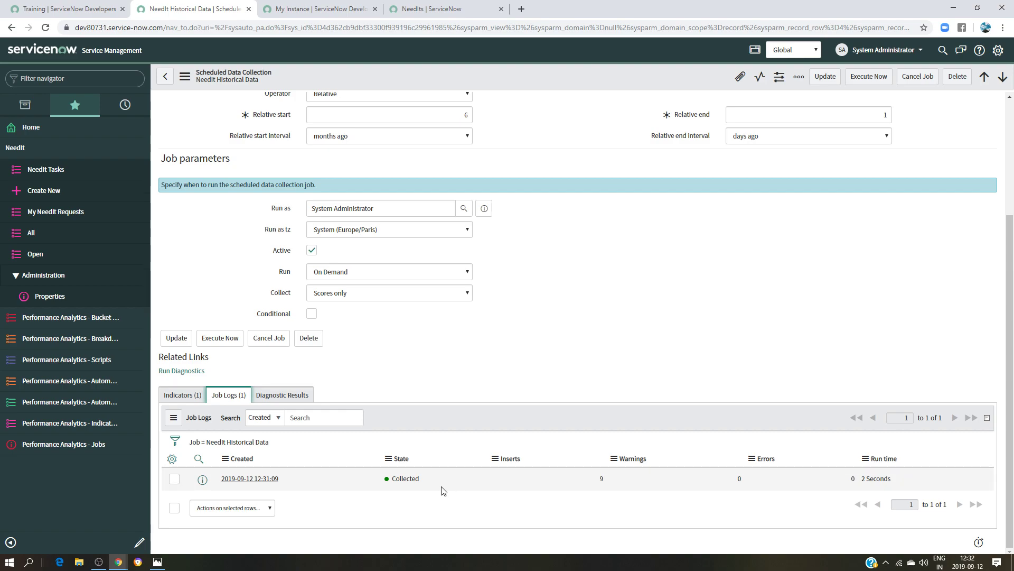
Open the job's NeedIt.ThisMonth indicator source, go to its NeedIt: Due Monthly indicator, and view that indicator's scores.
left_click(178, 396)
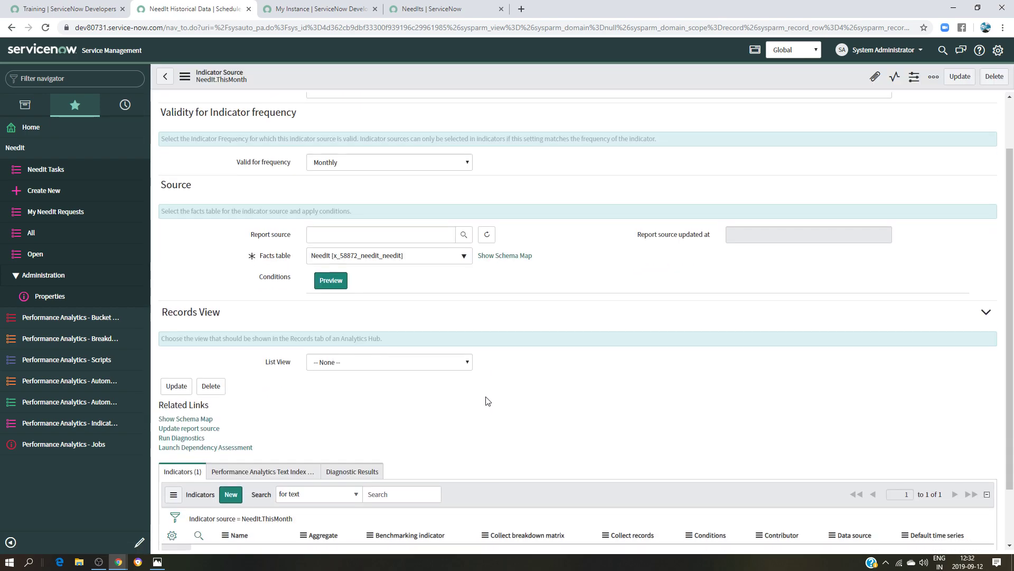
scroll(475, 404, "down", 1)
scroll(390, 447, "down", 2)
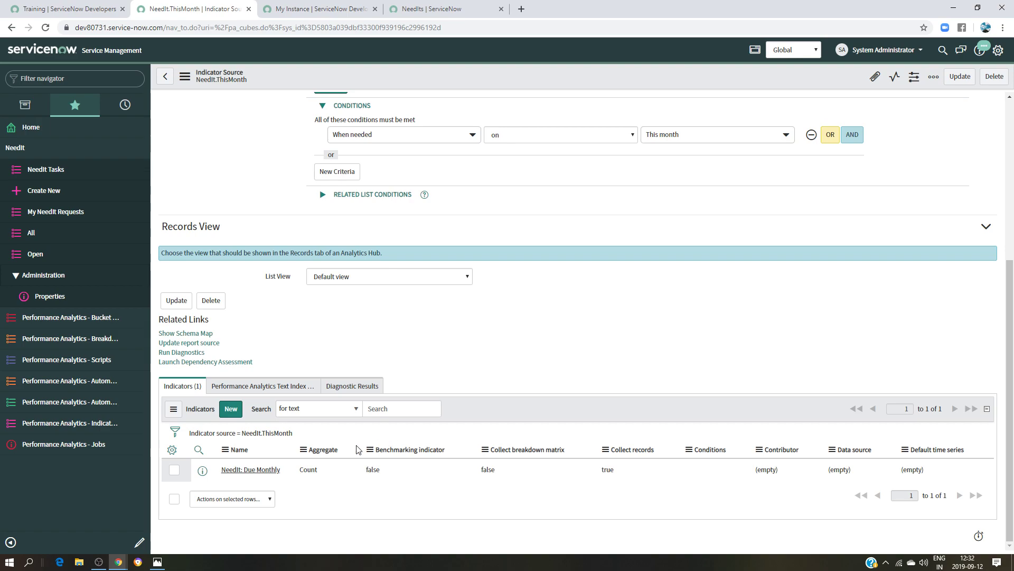
left_click(256, 470)
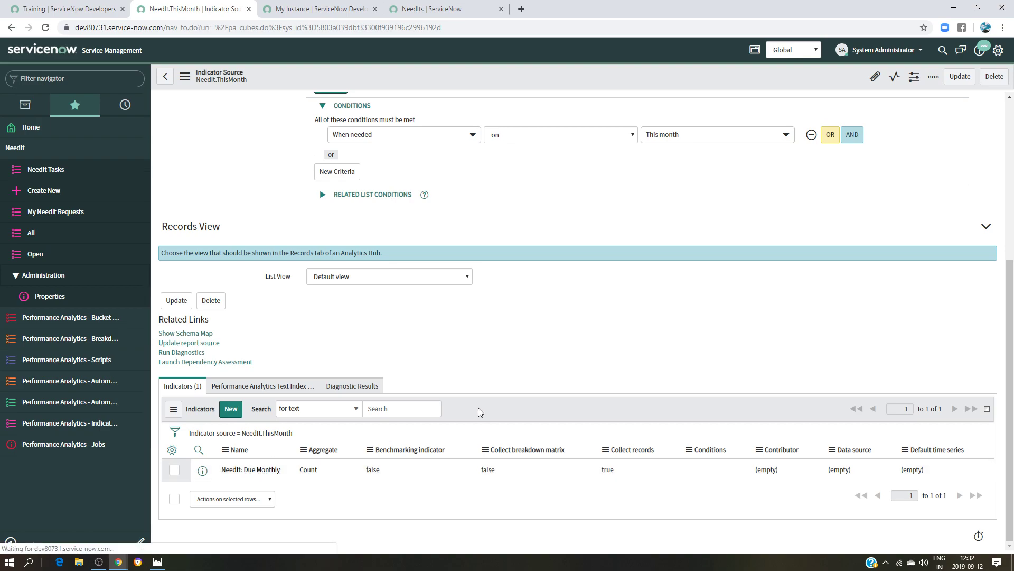
scroll(477, 400, "down", 1)
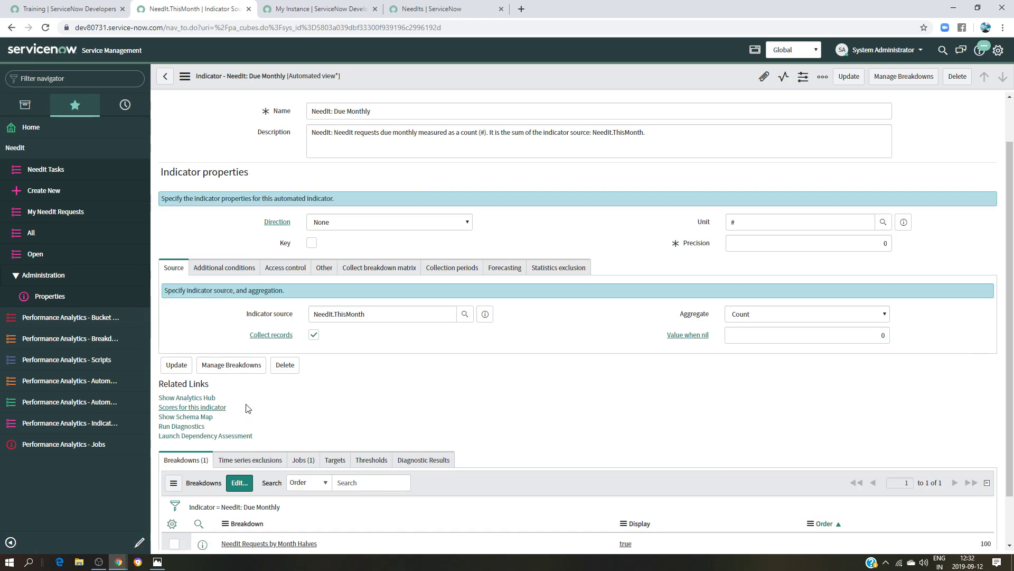
left_click(197, 409)
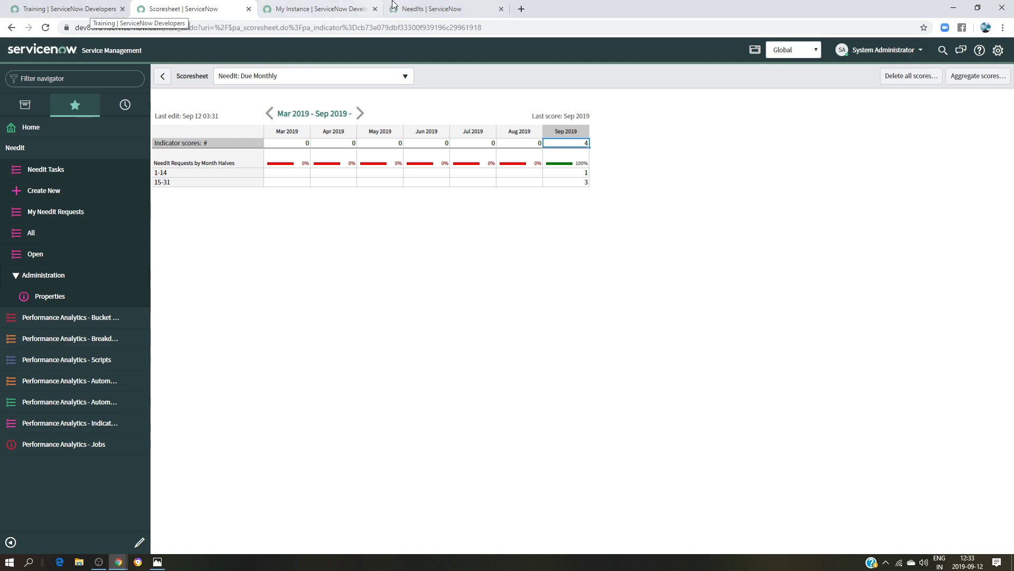
Compare the NeedIt records' When needed dates with the NeedIt: Due Monthly scoresheet, and review the PA.png diagram.
left_click(431, 9)
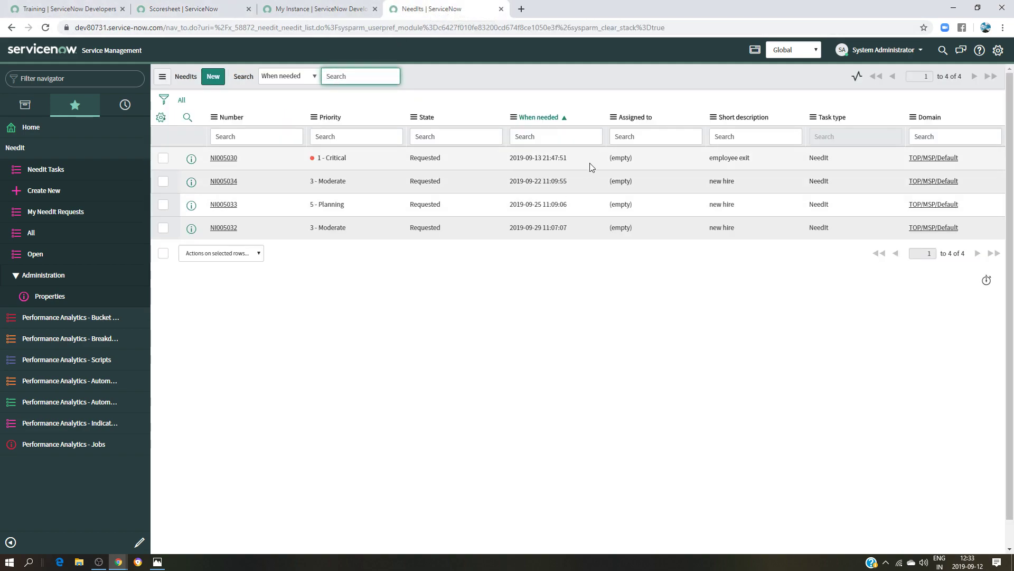
mouse_move(539, 158)
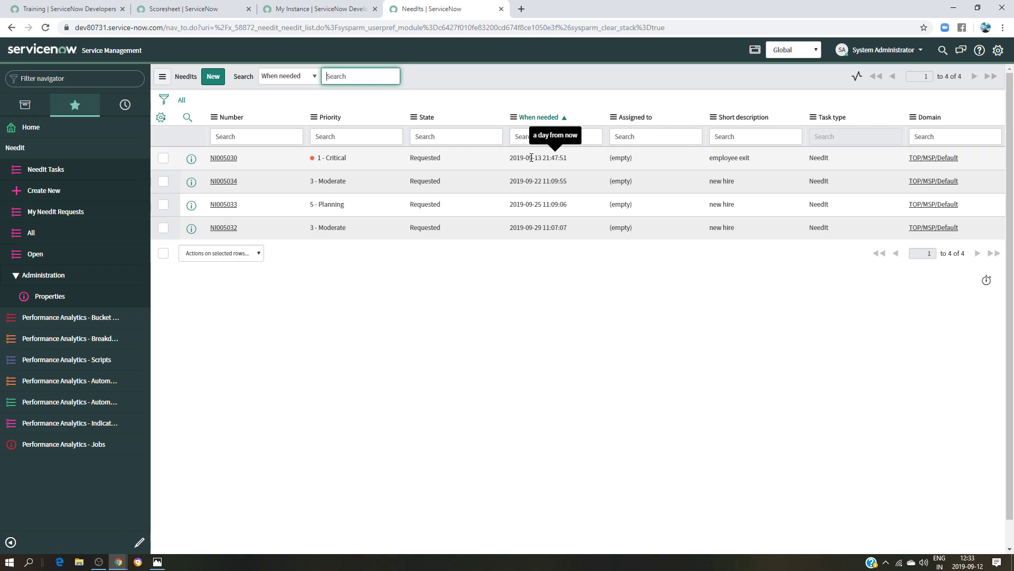
mouse_move(540, 182)
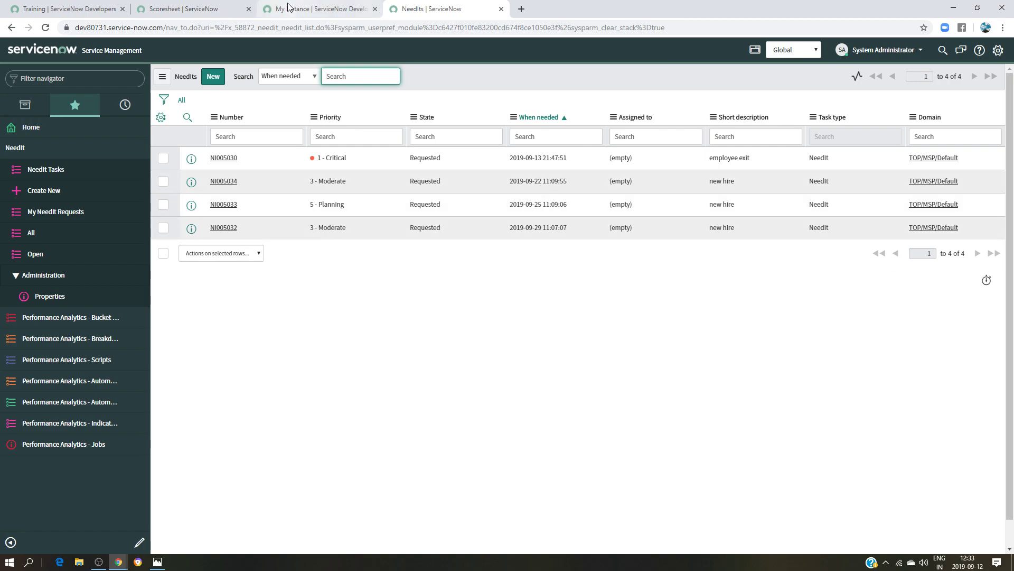
left_click(194, 8)
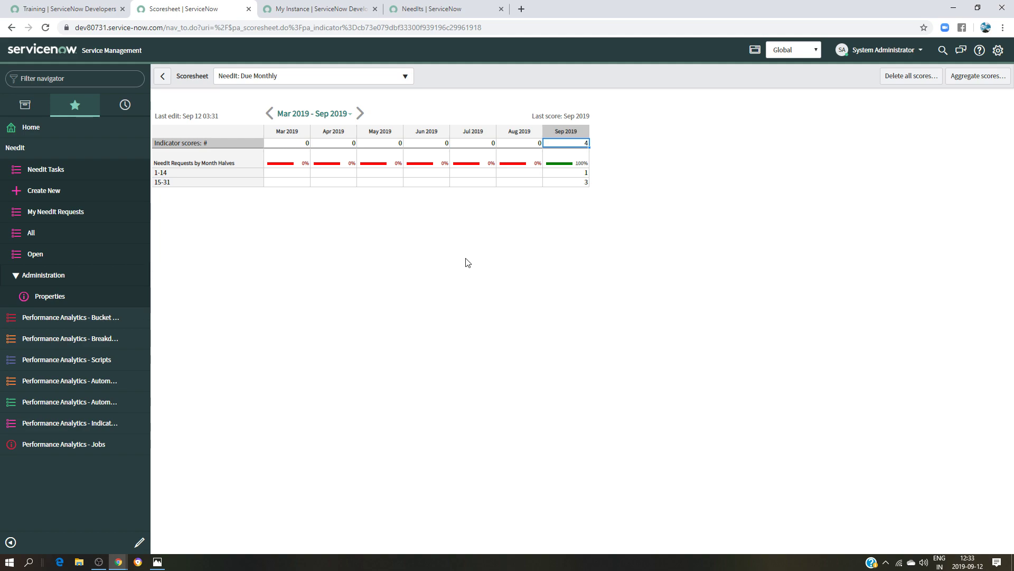
left_click(159, 564)
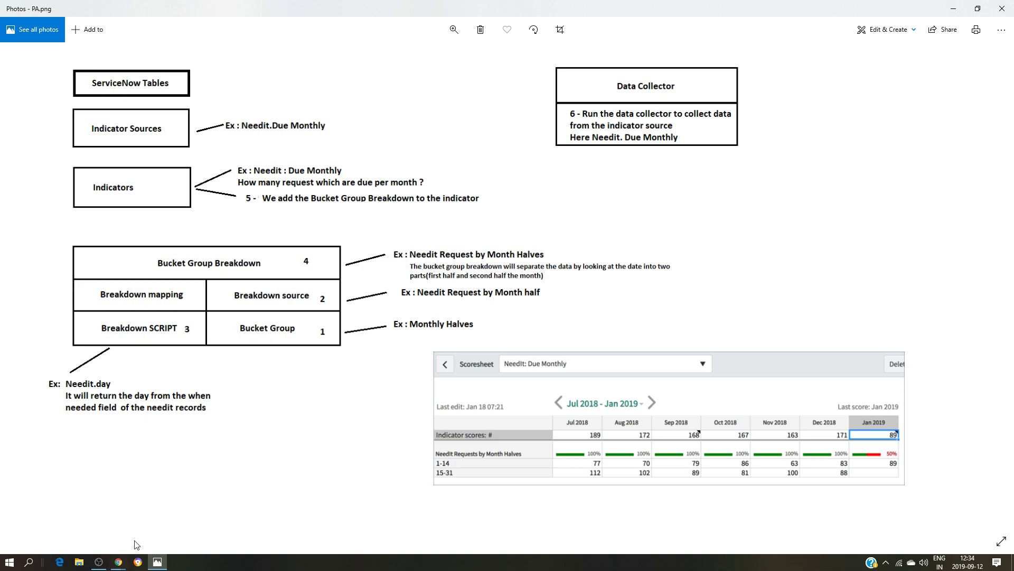
mouse_move(118, 561)
left_click(73, 517)
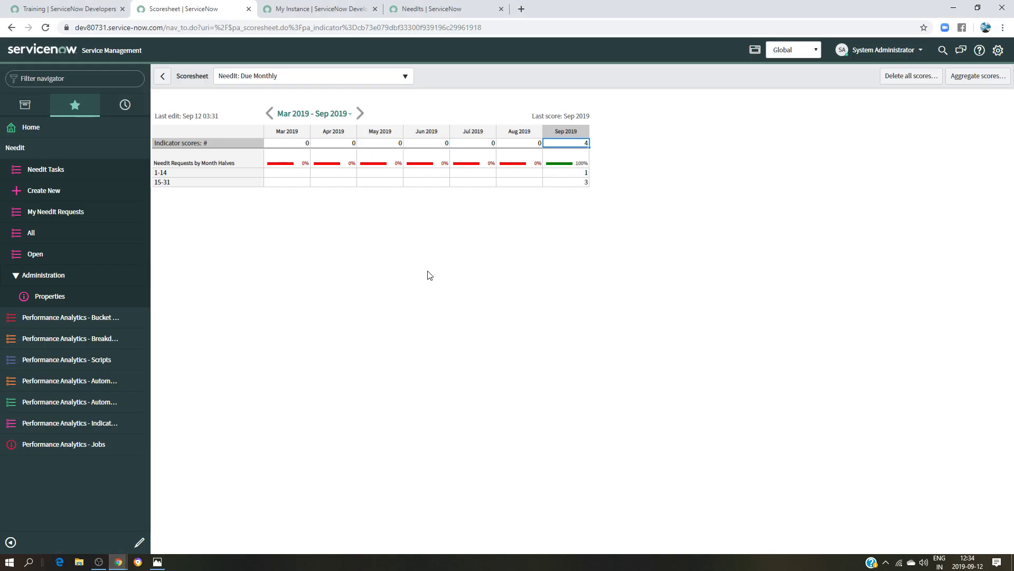
Create a new Performance Analytics bucket group named Weekly View.
left_click(76, 319)
left_click(232, 76)
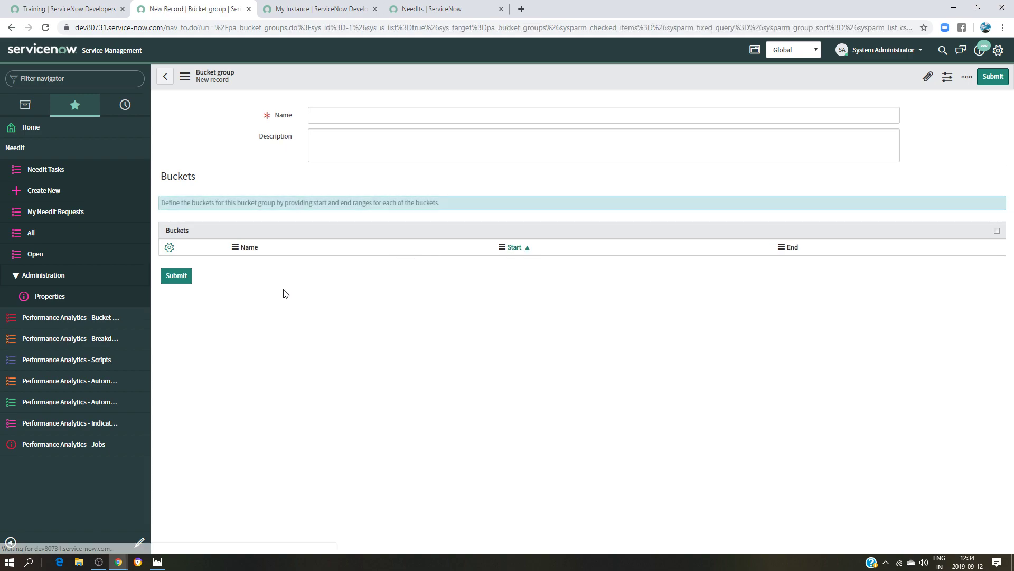
left_click(329, 119)
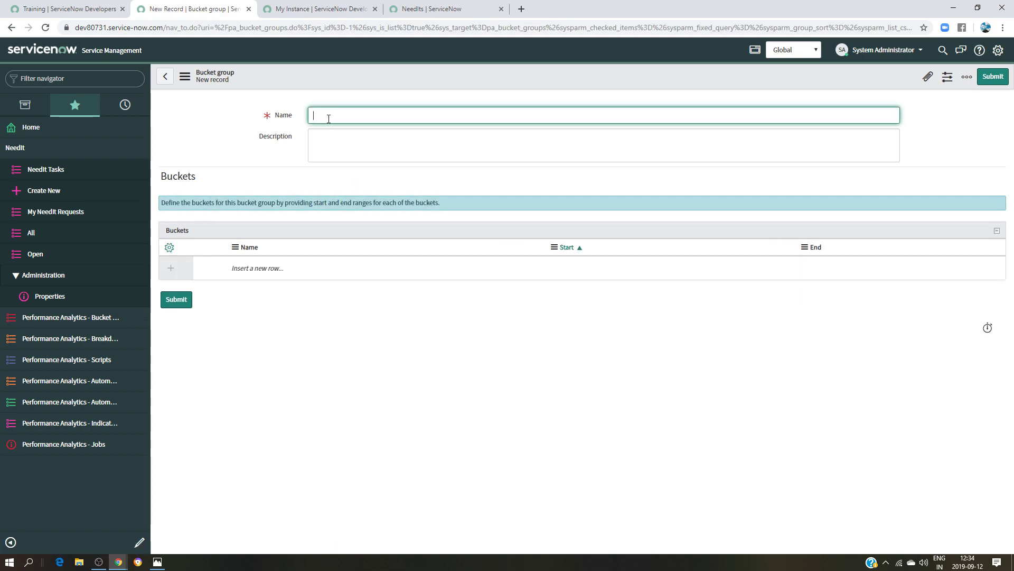
type("Weekly View")
Add four buckets named 1-7, 7-14, 14-21 and 21-31 to the bucket group.
left_click(263, 268)
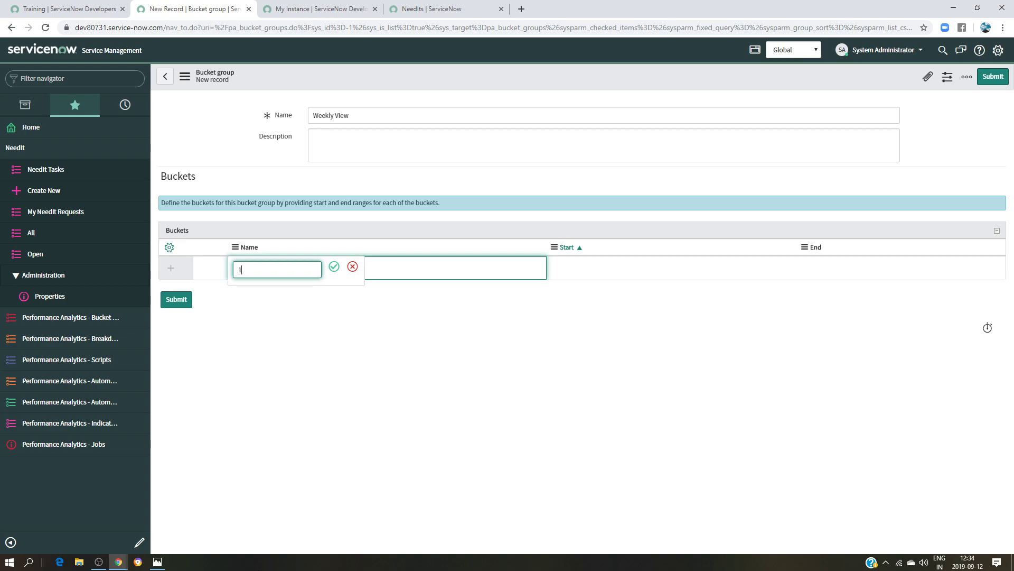
type("1-7")
left_click(334, 266)
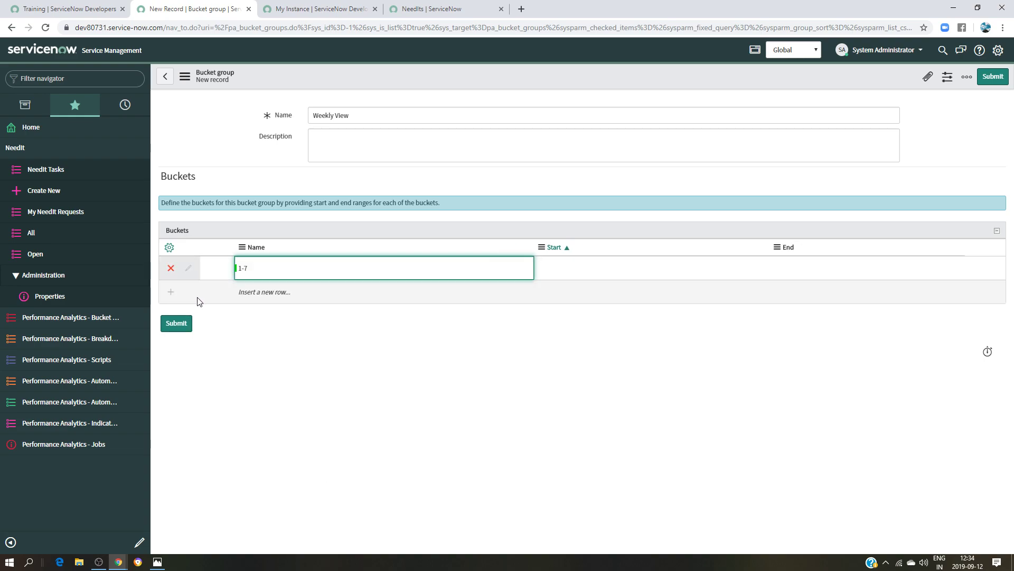
left_click(255, 293)
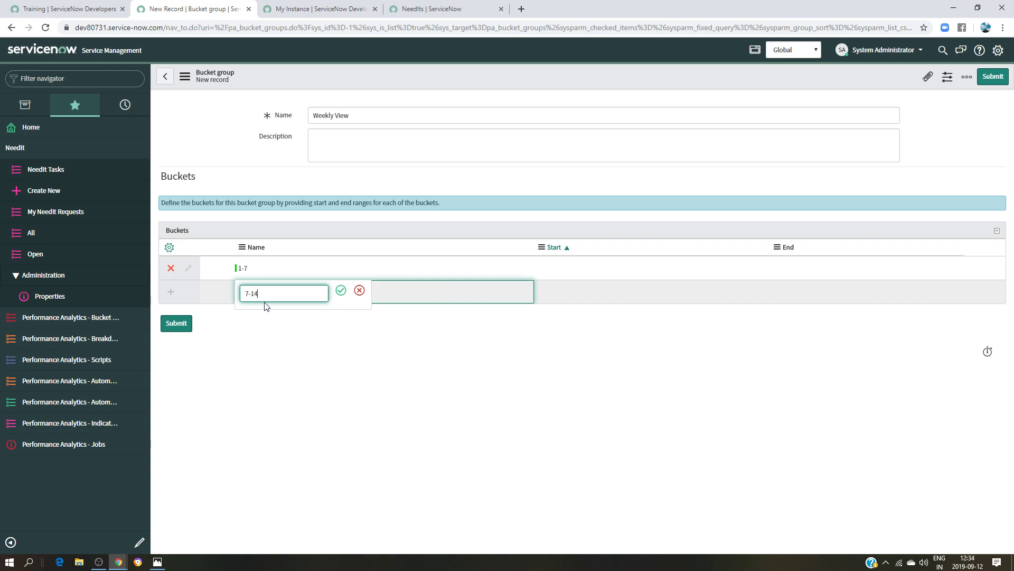
left_click(341, 291)
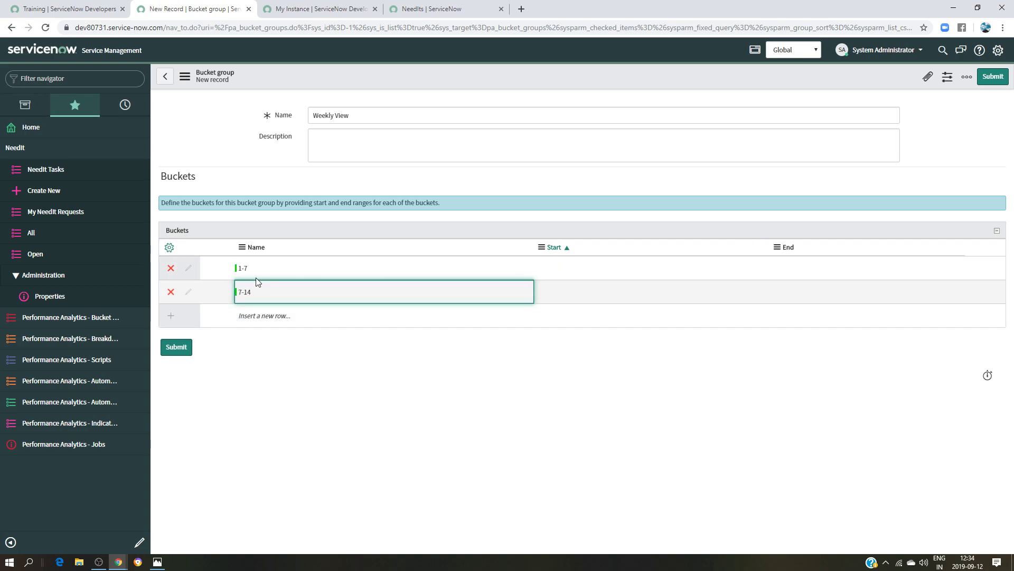
left_click(255, 315)
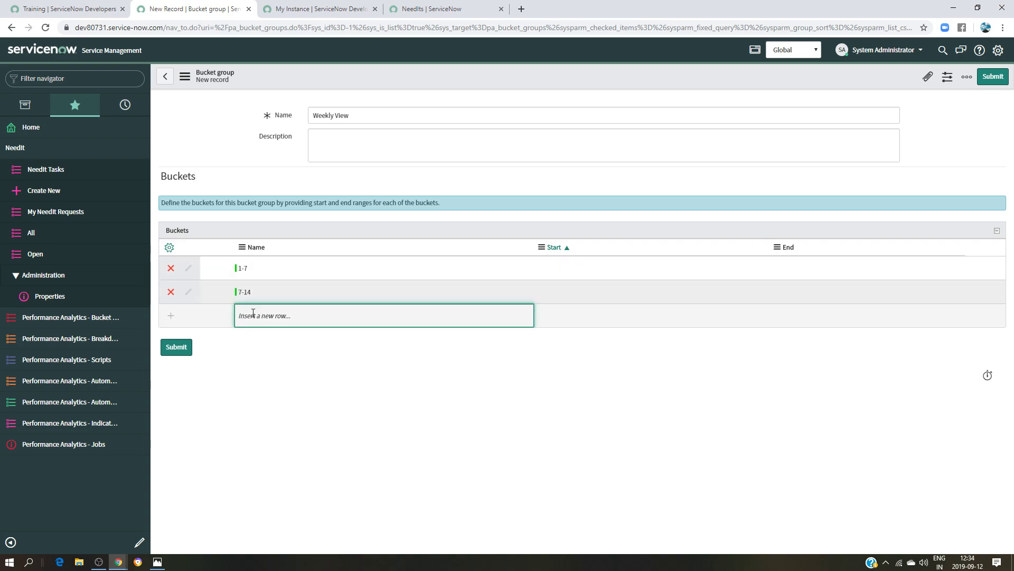
left_click(253, 317)
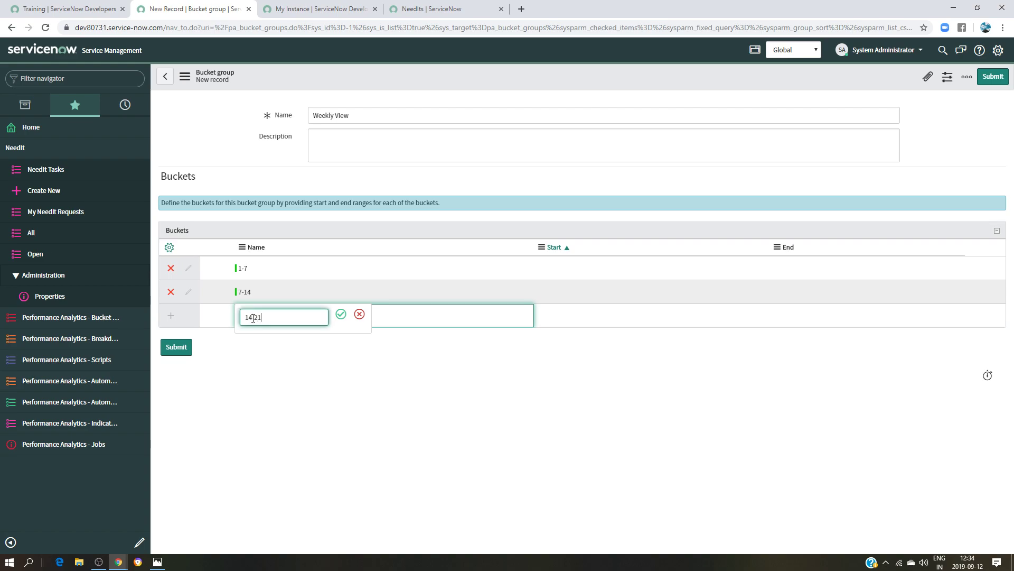
key("Return")
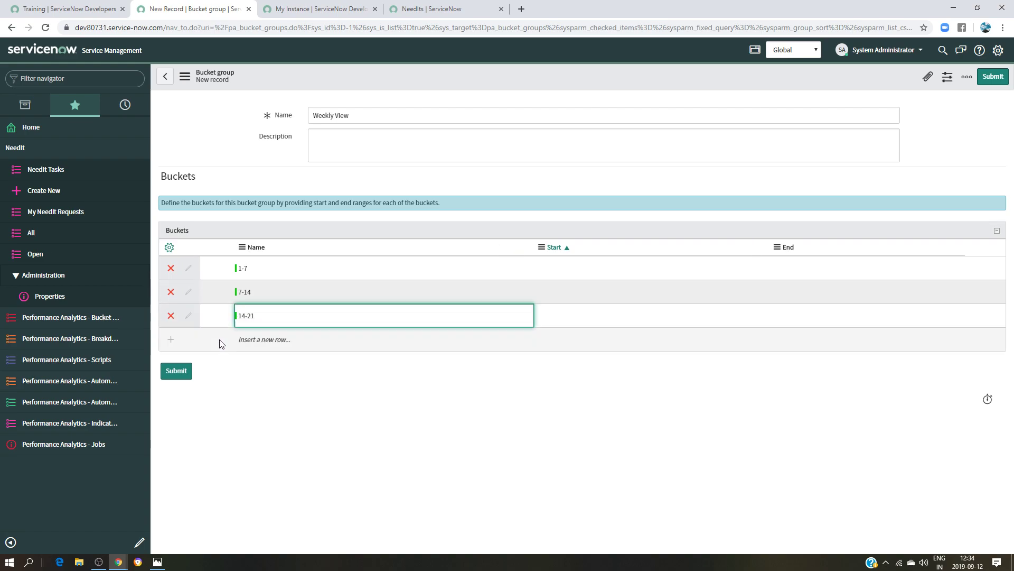
left_click(264, 339)
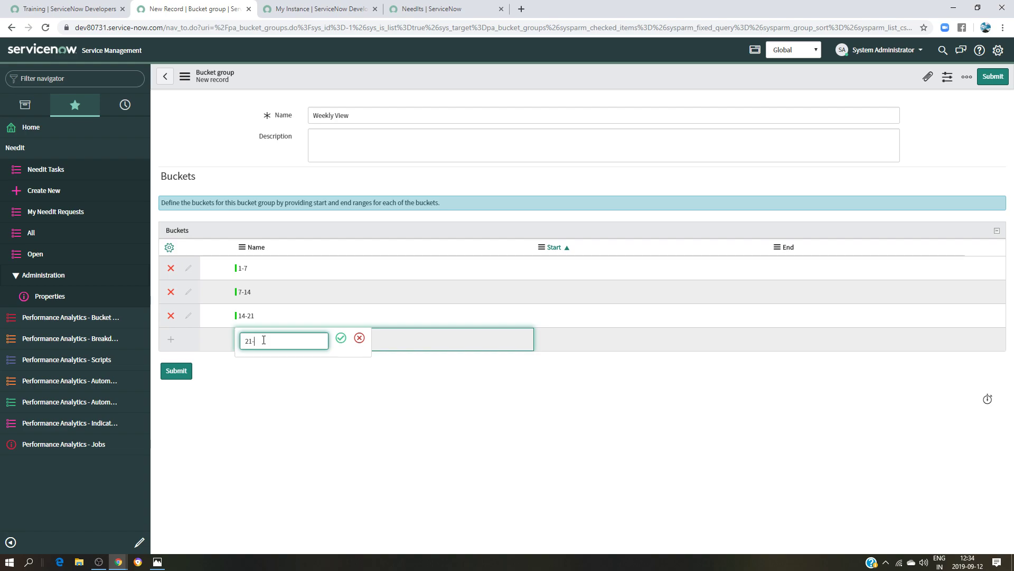
type("21-31")
left_click(341, 338)
Set the start values of the four buckets to 1, 7, 14 and 21 respectively.
left_click(549, 271)
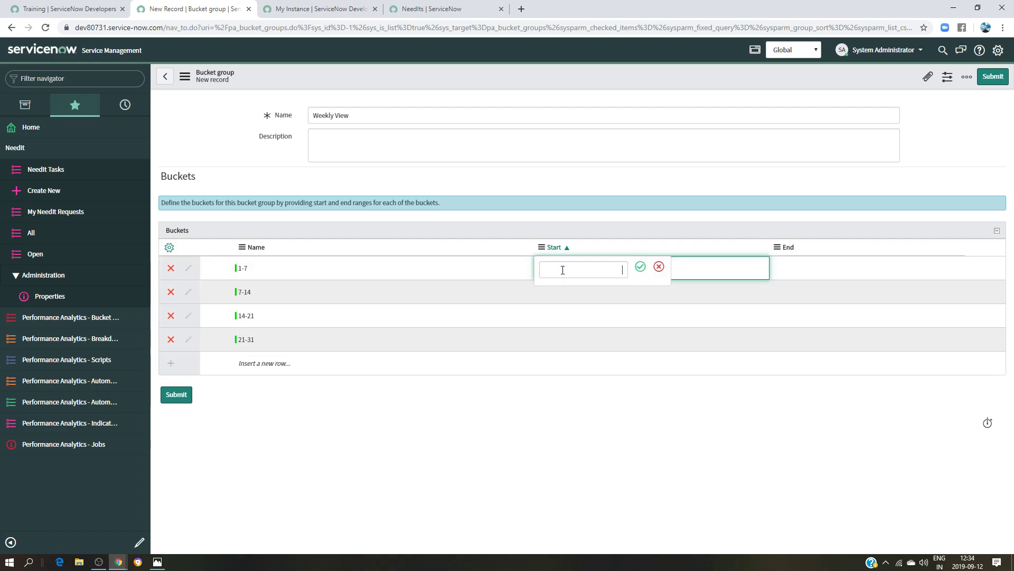
type("1")
left_click(639, 272)
left_click(586, 290)
type("7")
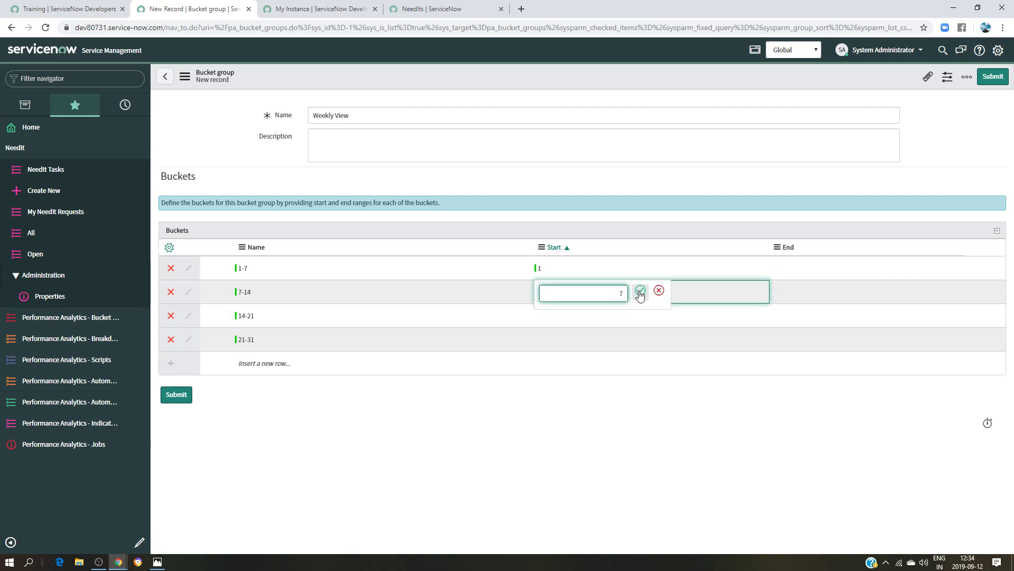
left_click(639, 290)
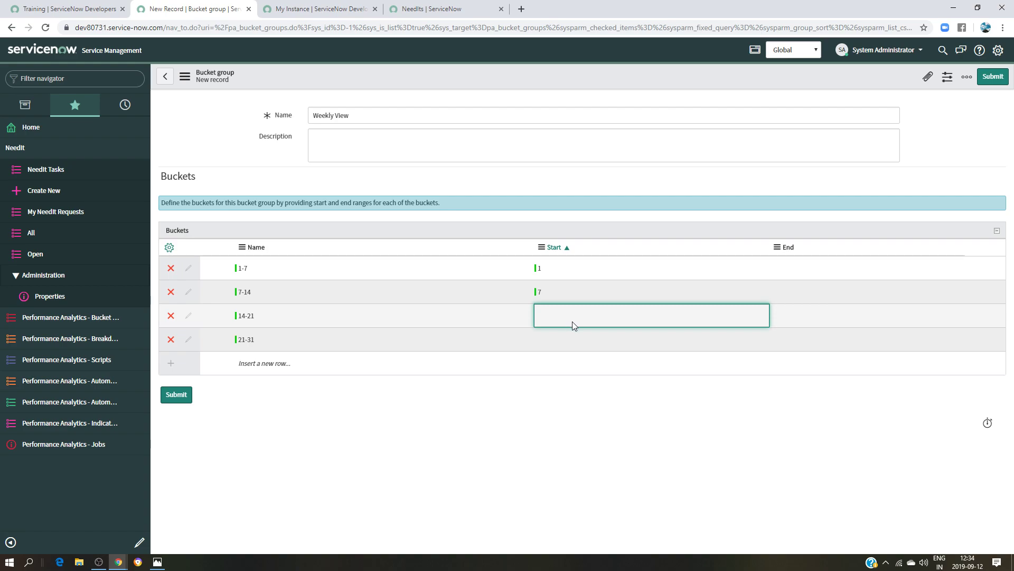
left_click(577, 318)
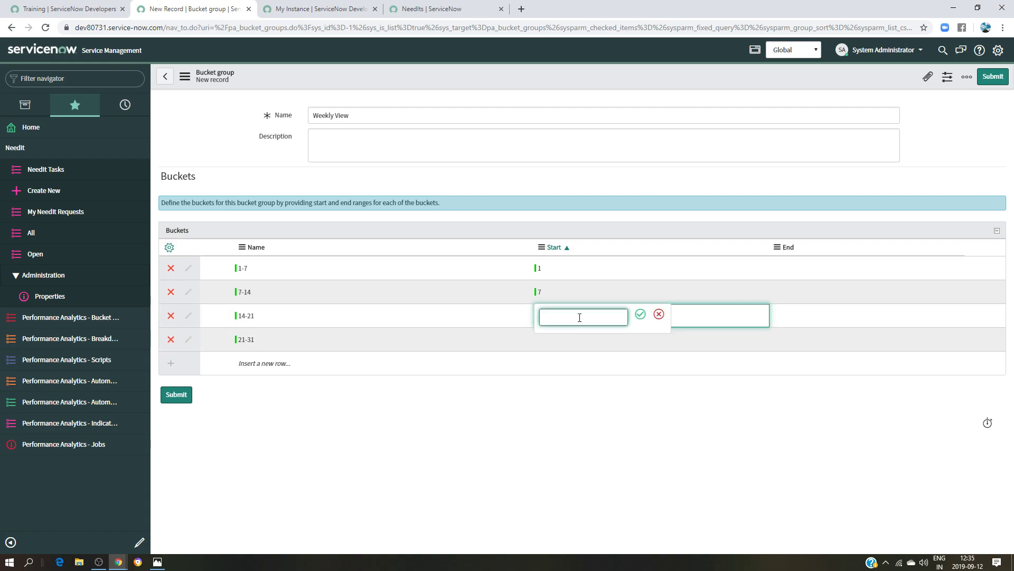
left_click(640, 314)
left_click(557, 340)
type("21")
left_click(641, 337)
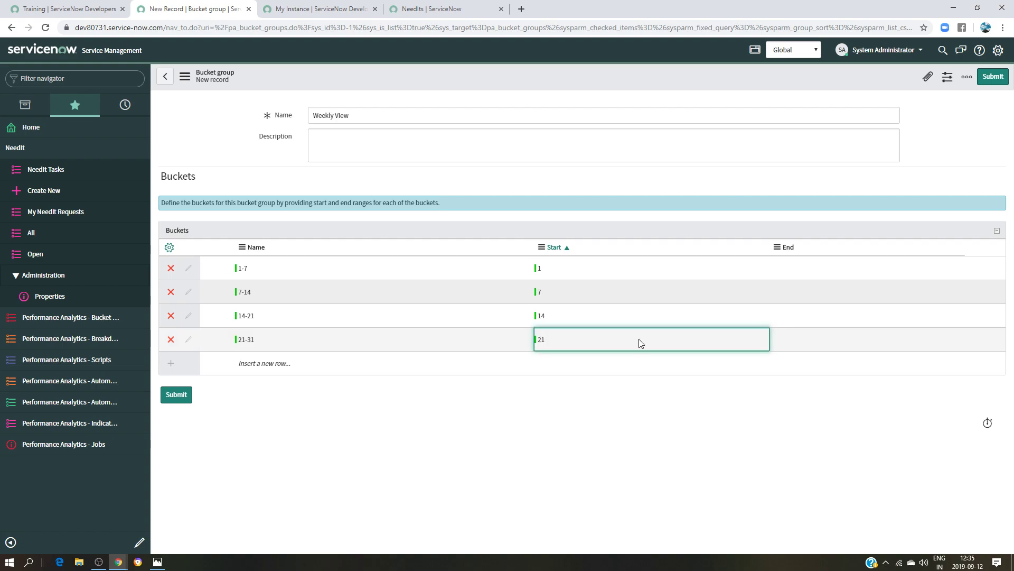
Set the four buckets' end values to 8, 15, 22 and 32, and submit the bucket group.
left_click(789, 270)
type("8")
left_click(876, 267)
left_click(801, 295)
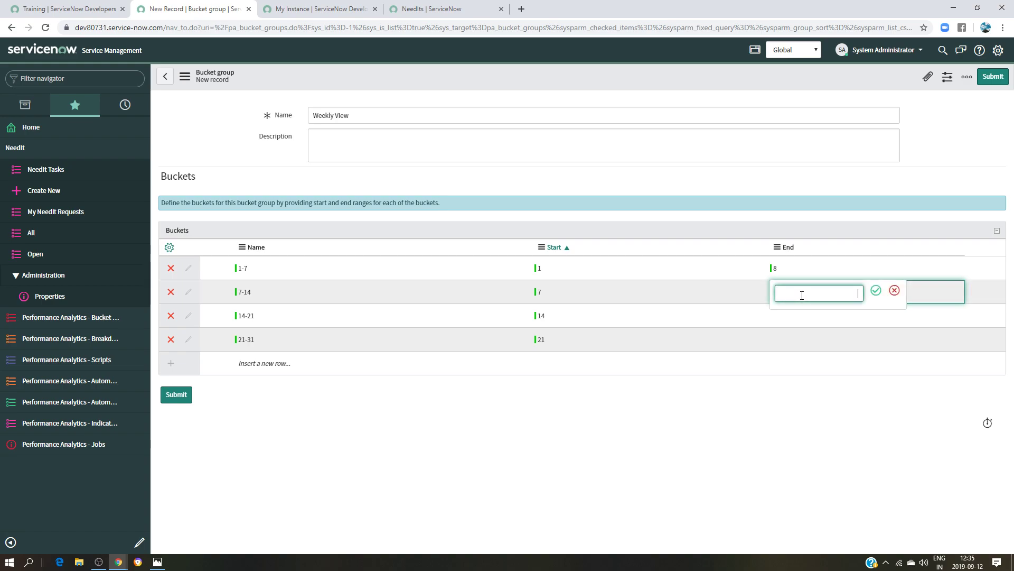
left_click(876, 290)
left_click(784, 316)
type("22")
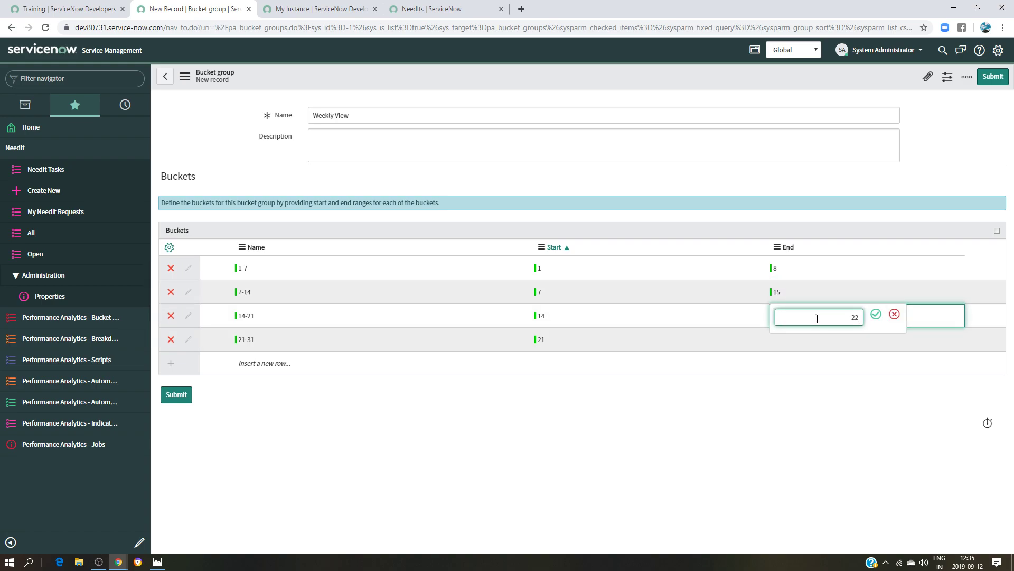
left_click(875, 313)
left_click(791, 344)
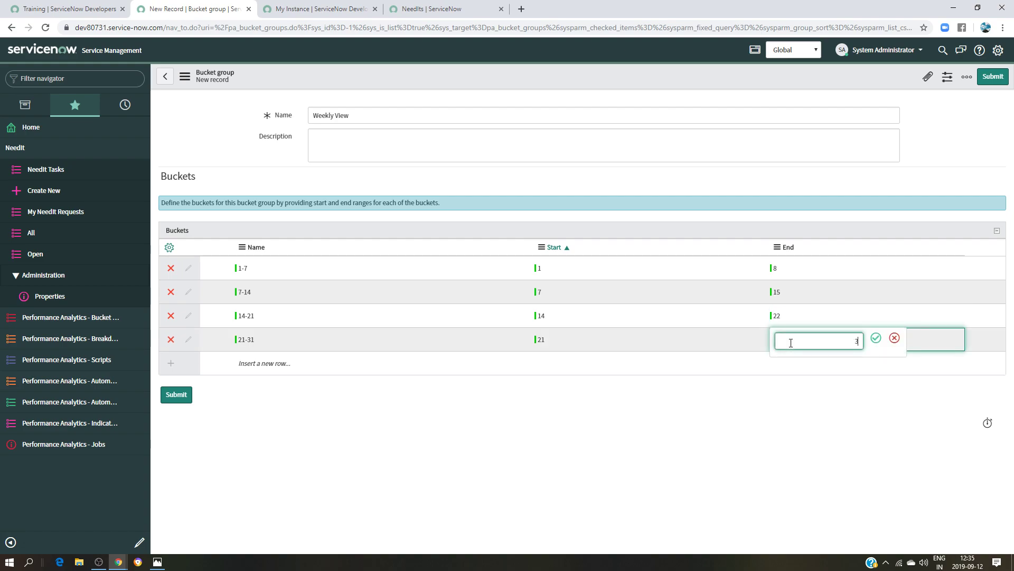
left_click(876, 338)
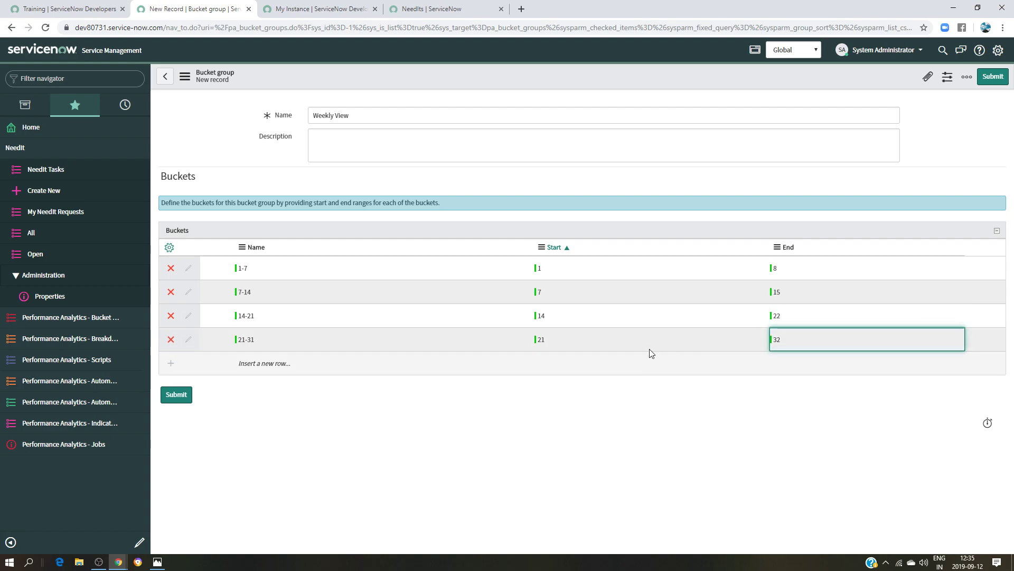
left_click(177, 395)
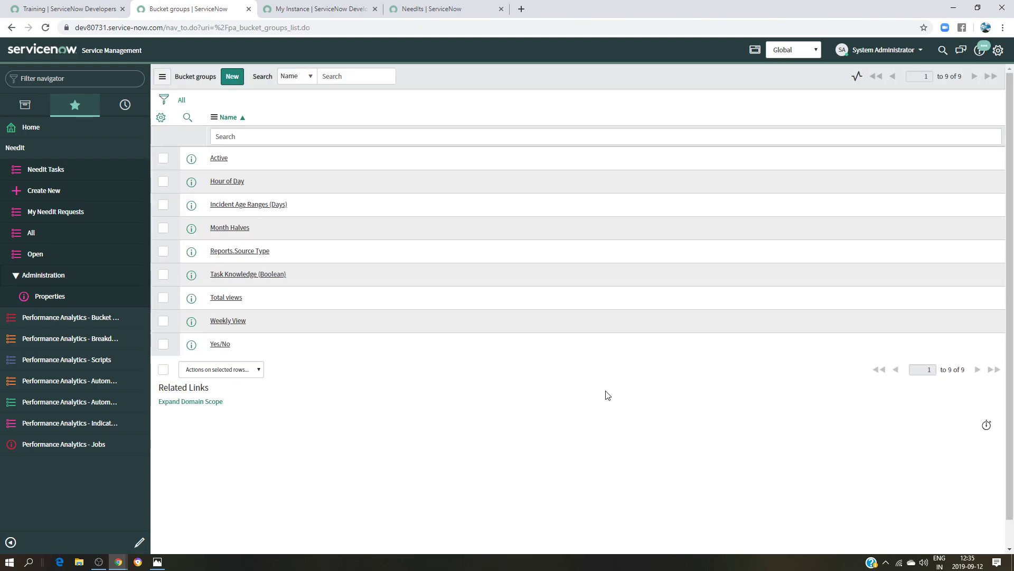
Rename the Weekly View bucket group to Weekly Views and update the record.
left_click(239, 321)
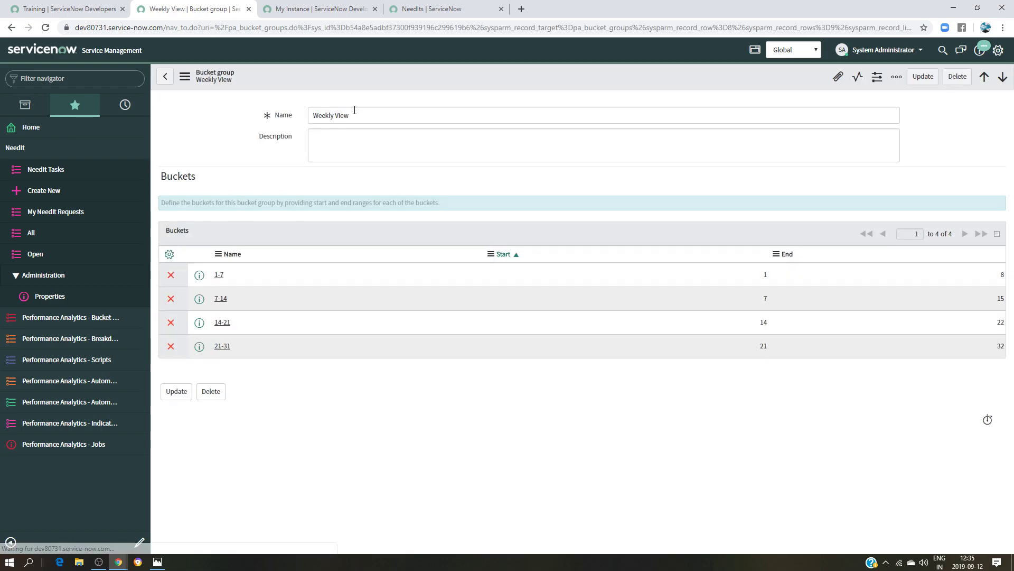
left_click(354, 109)
type("s")
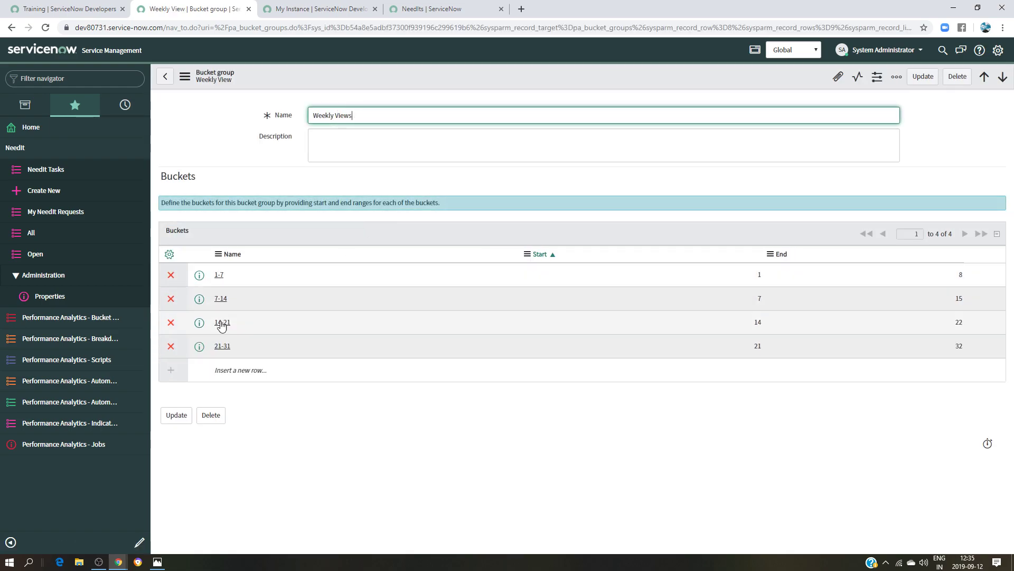
left_click(177, 416)
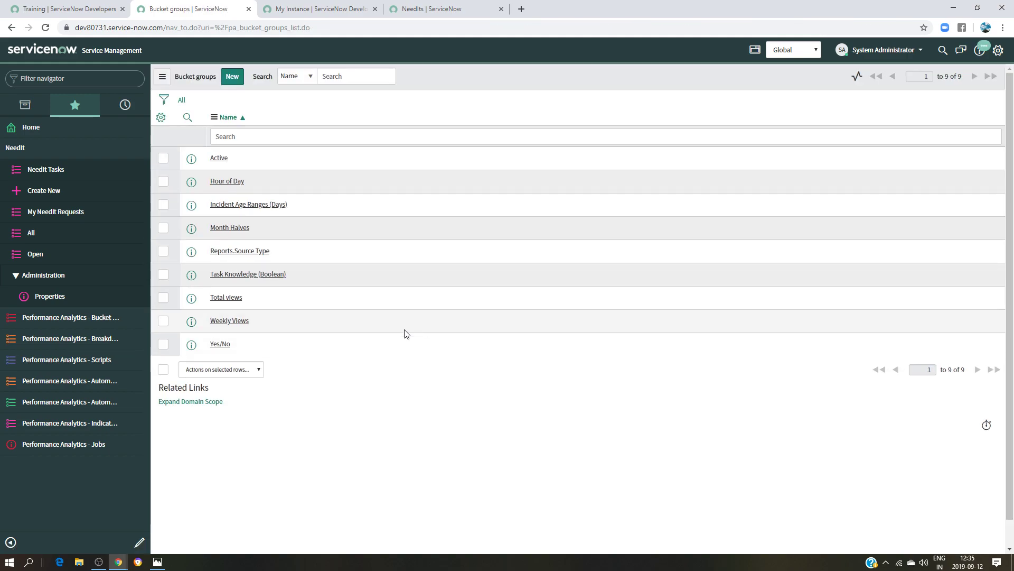
Change the Bucket group condition of the NeedIt Requests by Month Half breakdown source to Weekly Views and save the record.
left_click(82, 342)
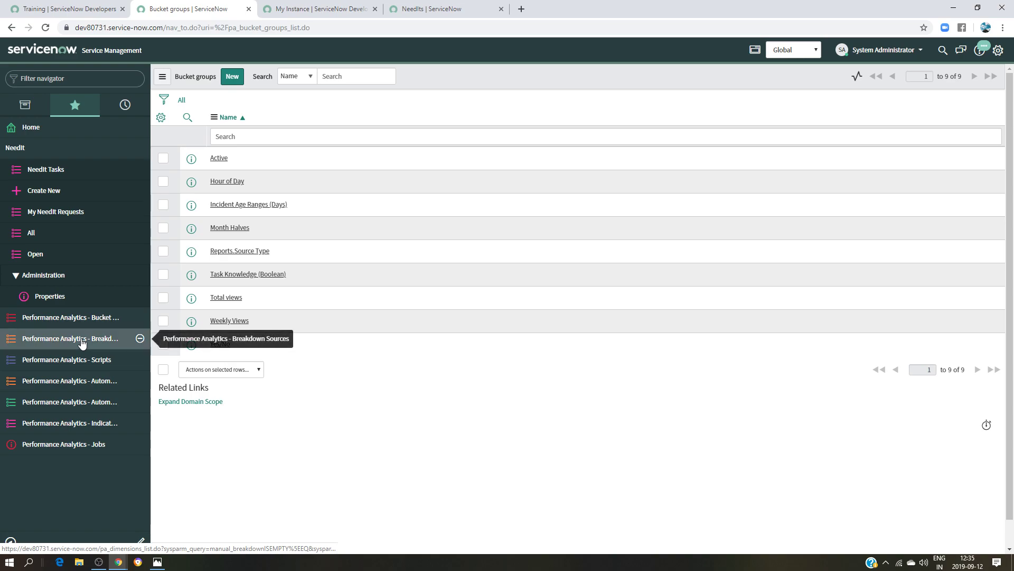
scroll(291, 280, "down", 5)
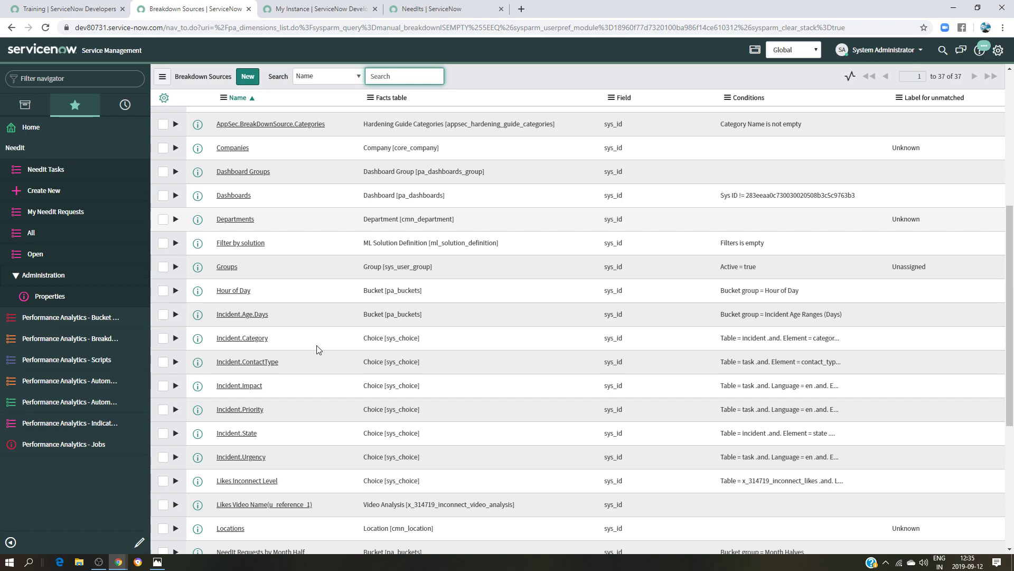
scroll(315, 351, "down", 2)
left_click(251, 450)
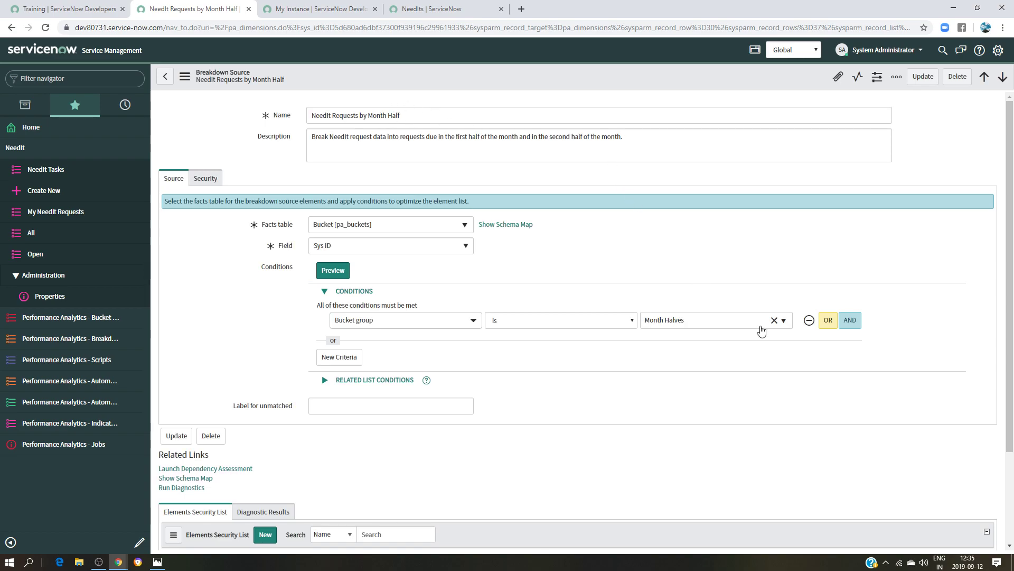
left_click(785, 323)
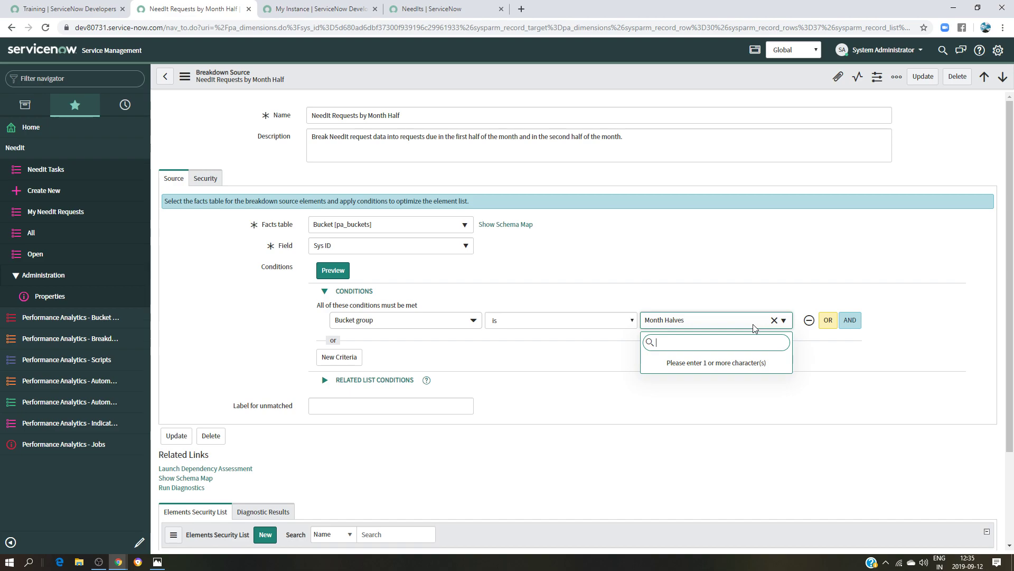
type("we")
left_click(672, 361)
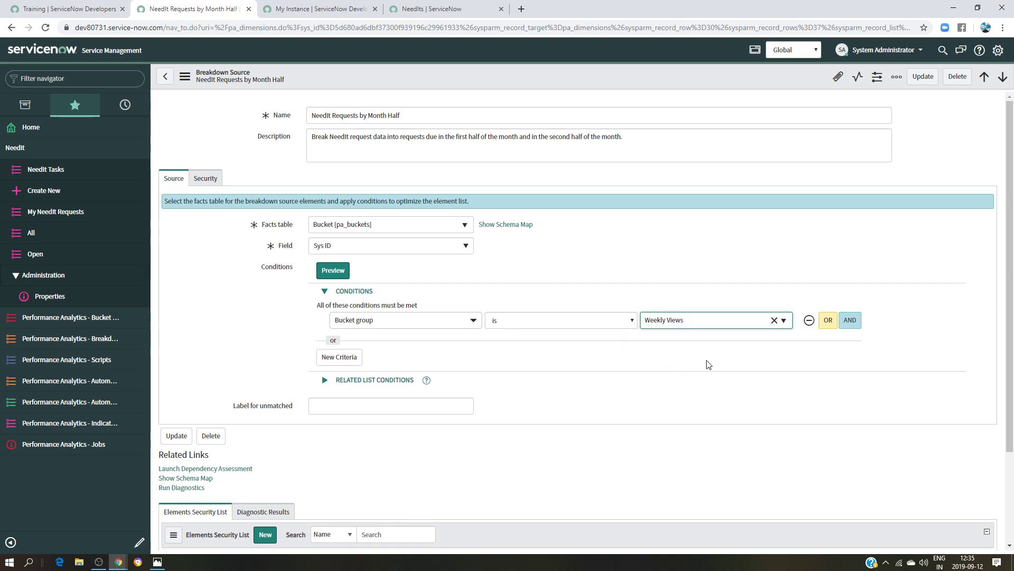
left_click(184, 83)
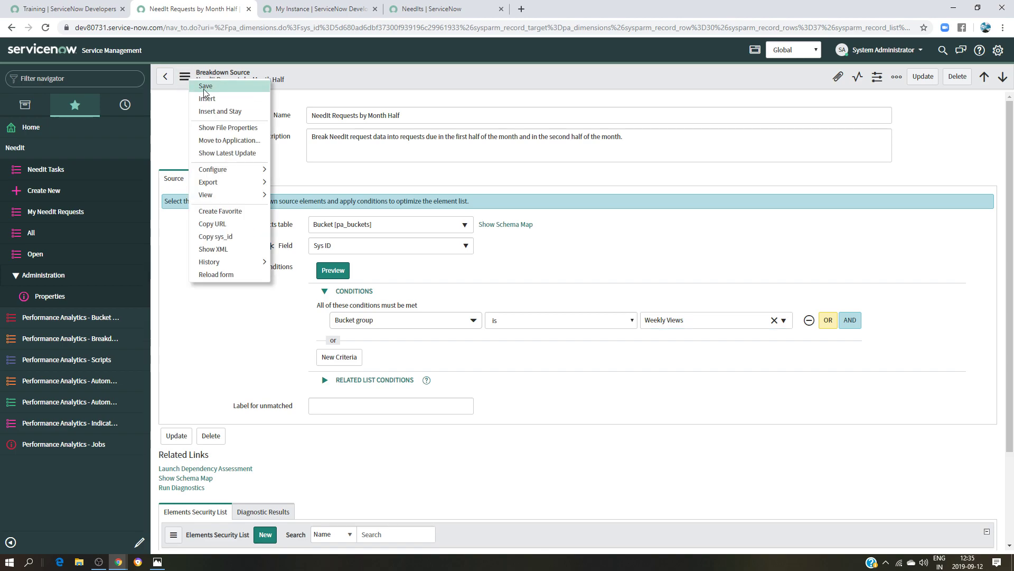
left_click(211, 84)
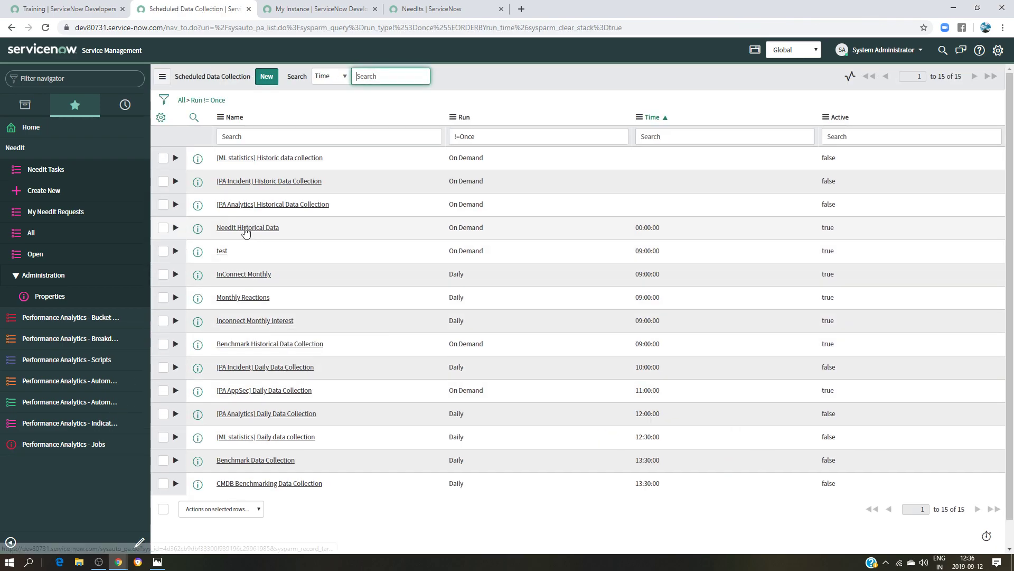
Execute the NeedIt Historical Data scheduled data collection job immediately.
left_click(245, 229)
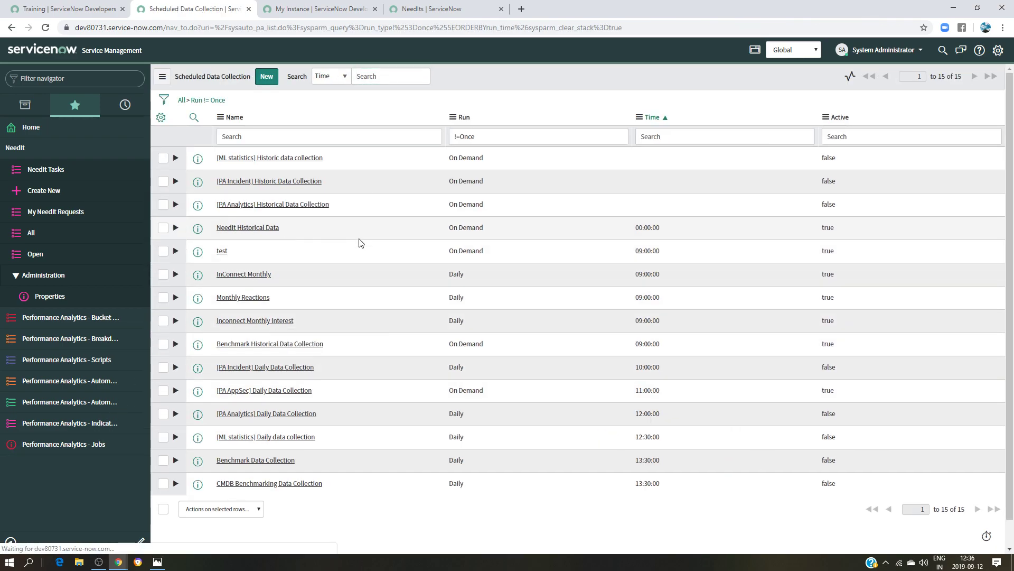
scroll(411, 345, "down", 2)
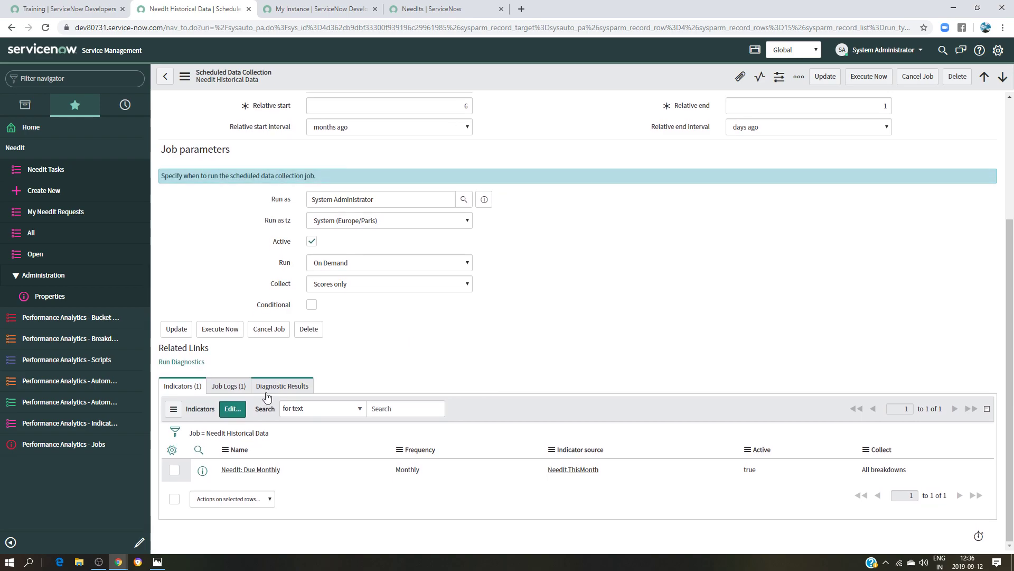
left_click(219, 329)
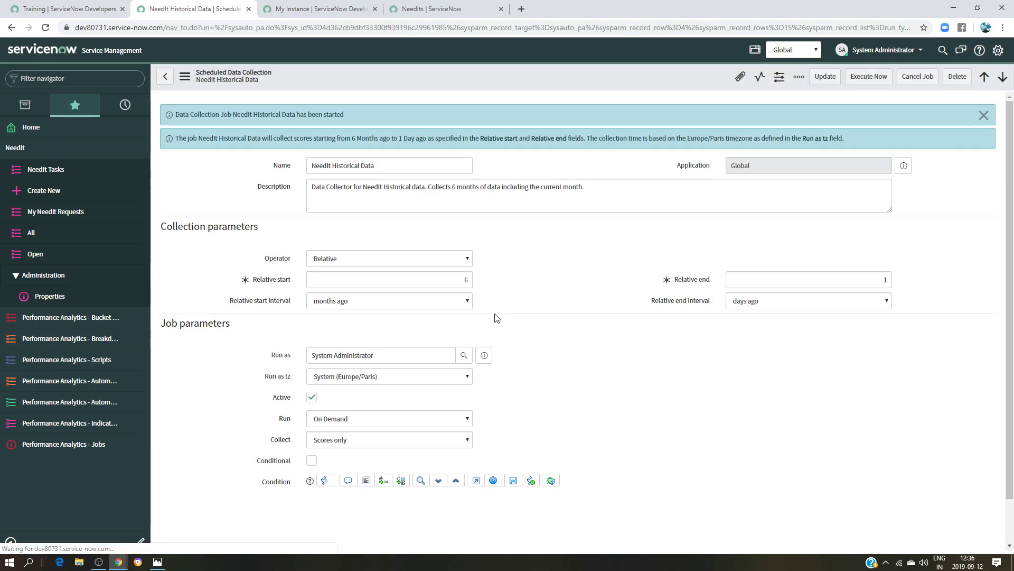
Check the state of the latest run in the NeedIt Historical Data job logs, reloading the page to refresh them.
scroll(523, 303, "down", 3)
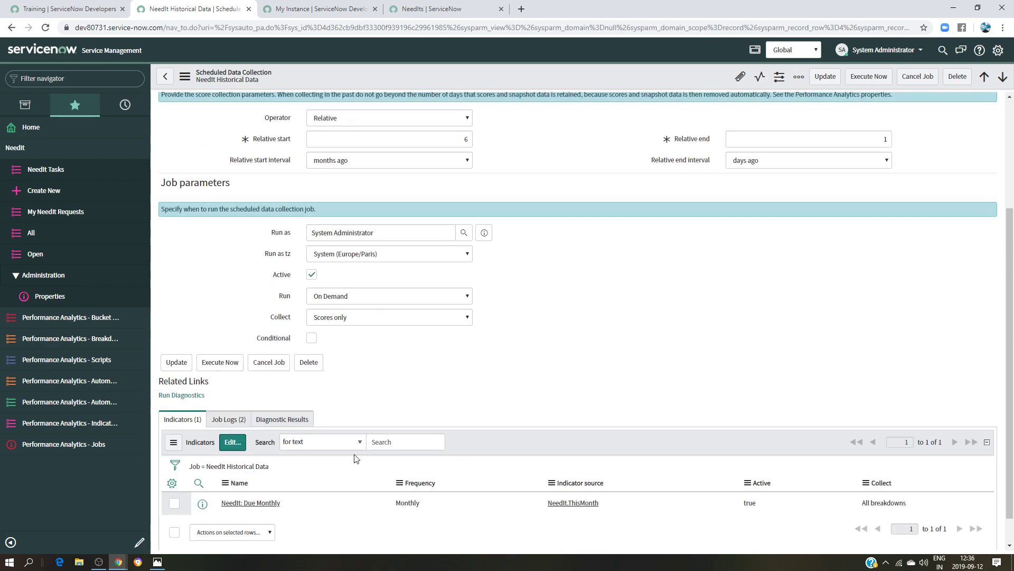
left_click(228, 419)
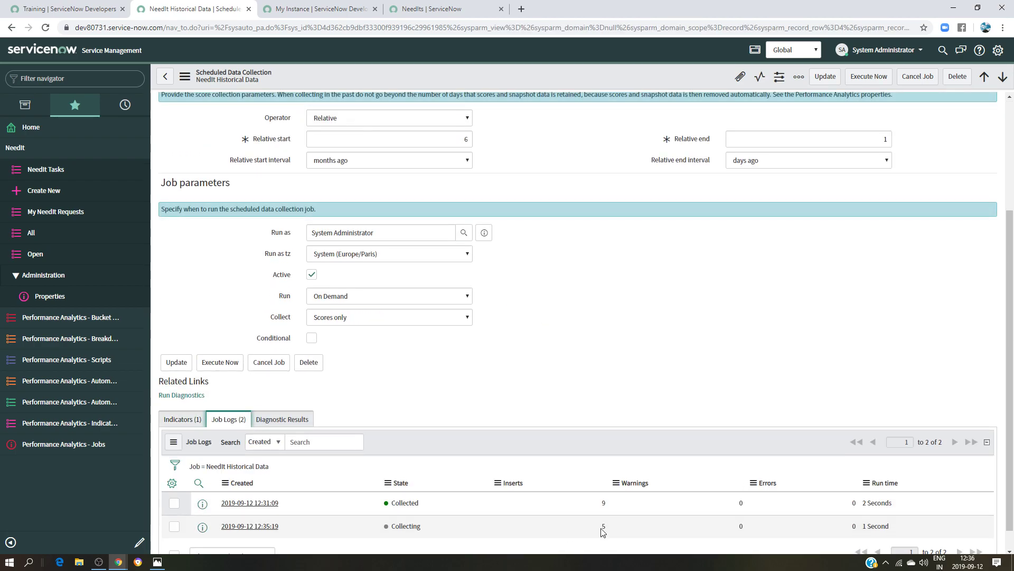
scroll(602, 531, "down", 1)
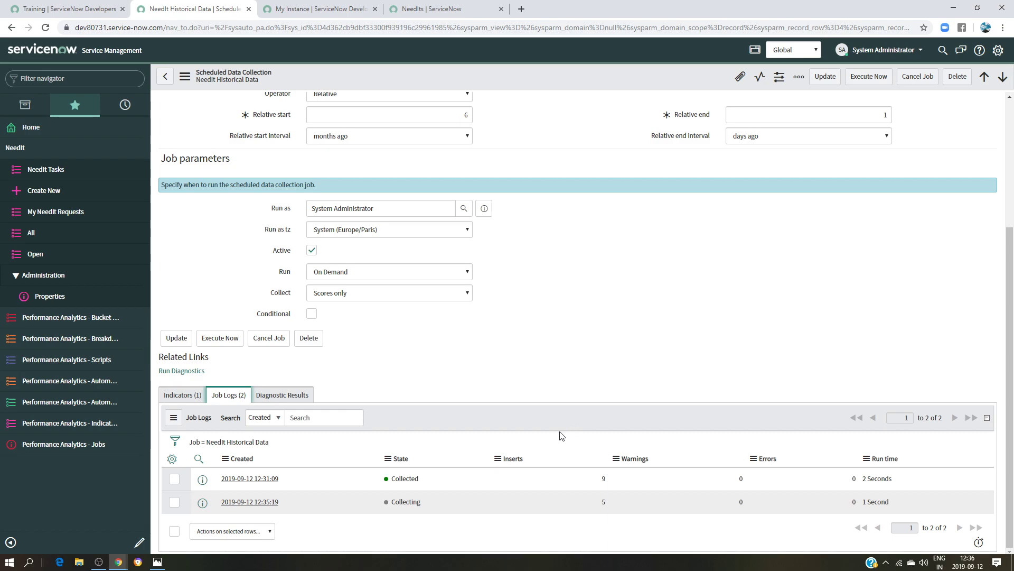
key("F5")
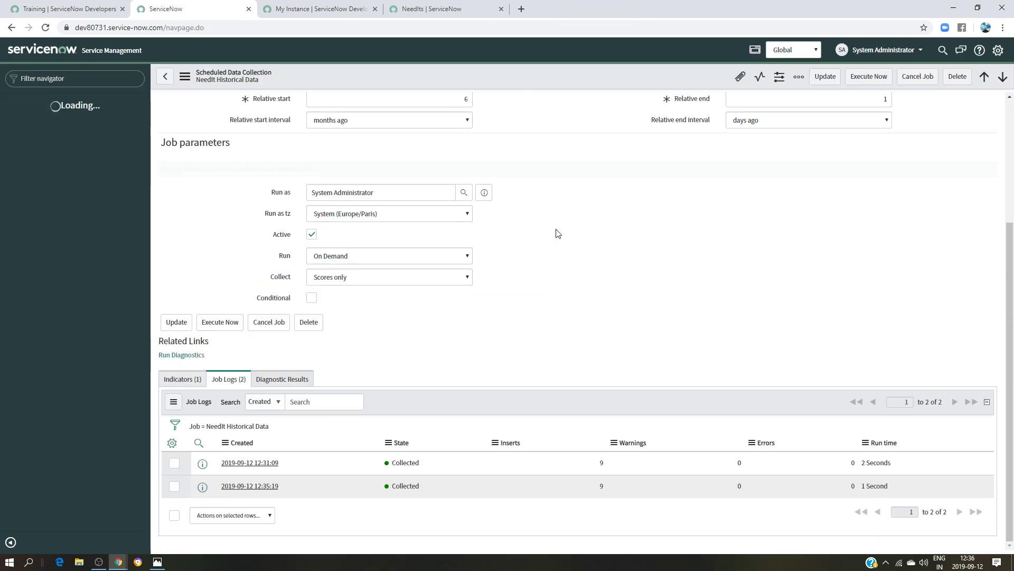
Open the NeedIt: Due Monthly indicator through the job's NeedIt.ThisMonth indicator source and display the indicator's scoresheet.
scroll(509, 303, "down", 3)
left_click(182, 371)
left_click(592, 464)
left_click(582, 455)
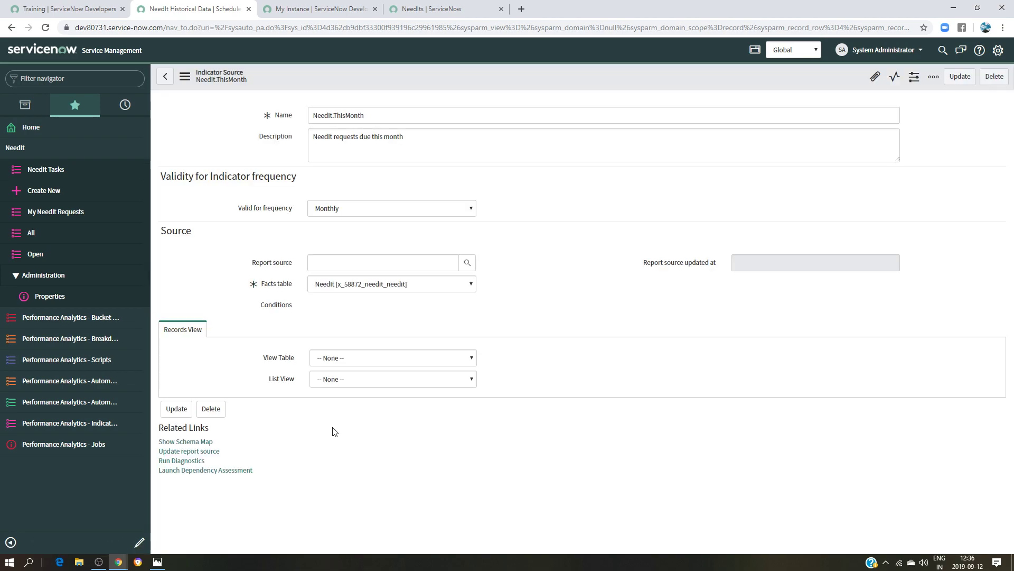
scroll(333, 432, "down", 2)
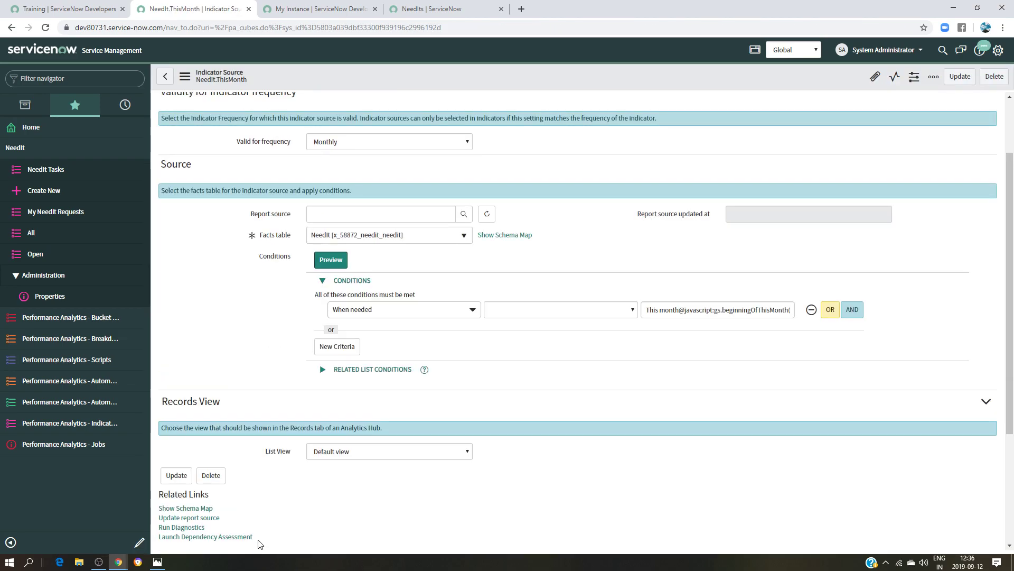
scroll(268, 448, "down", 3)
left_click(251, 469)
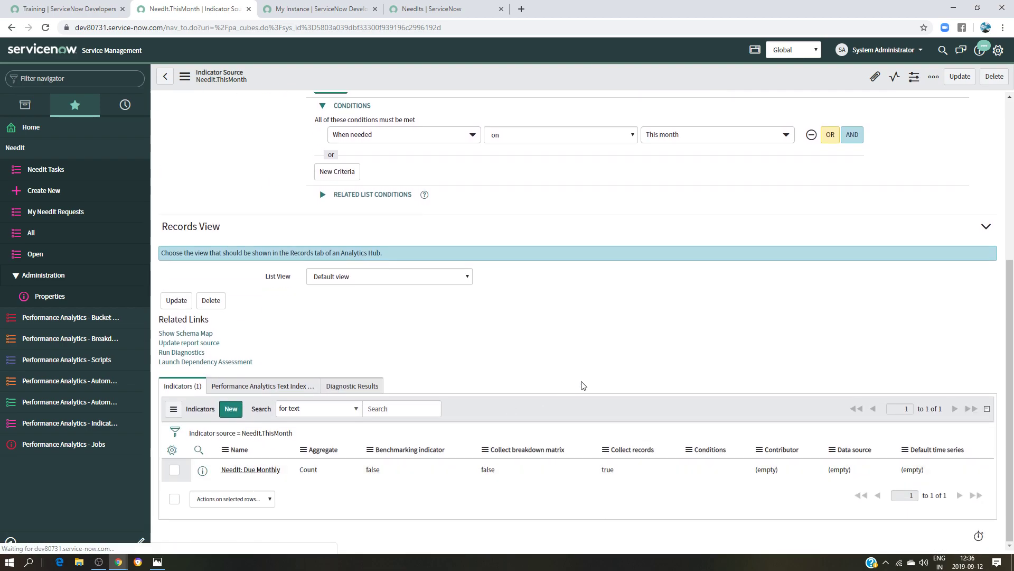
scroll(568, 378, "down", 3)
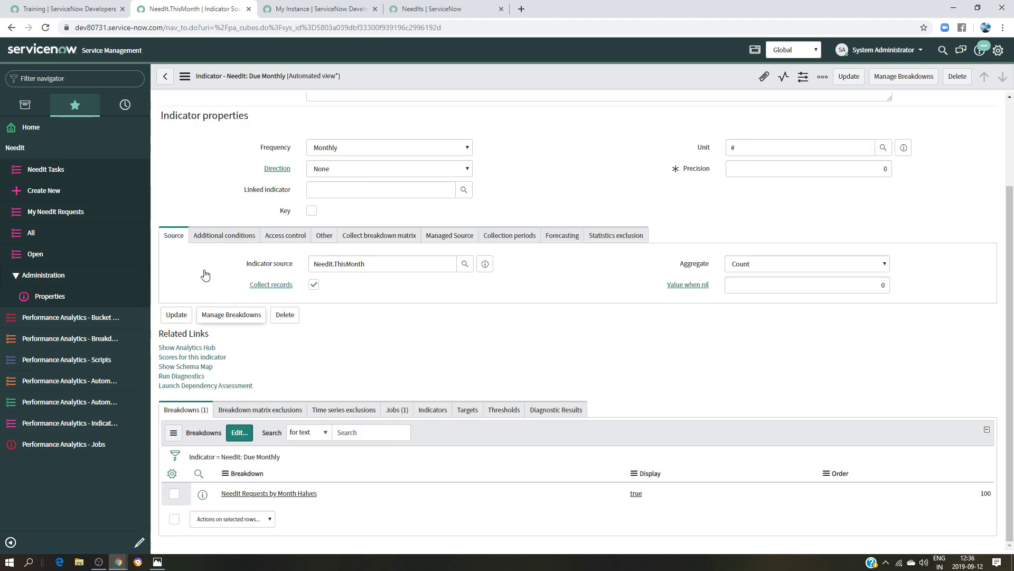
left_click(169, 350)
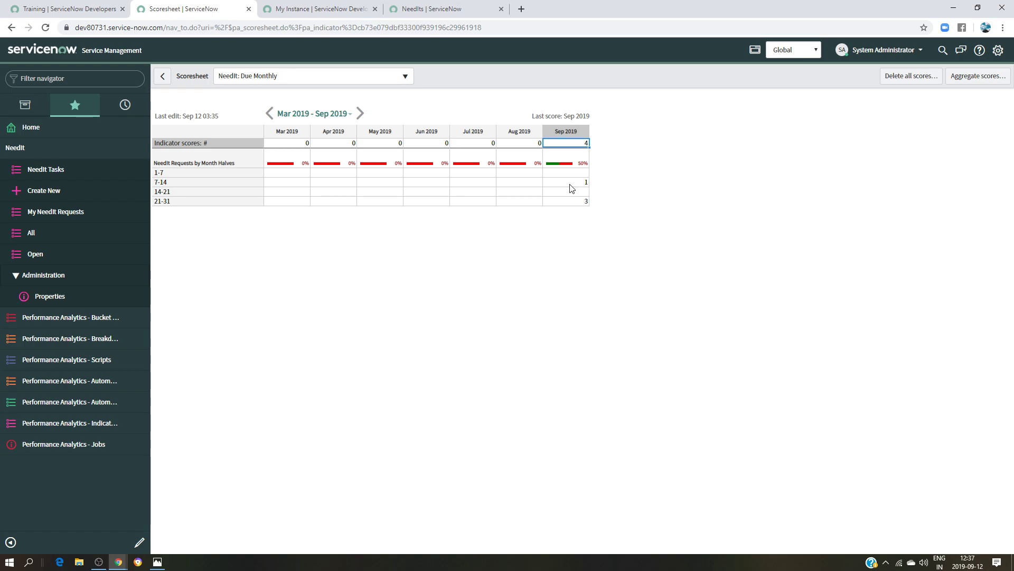
Compare the weekly bucket scores for Sep 2019 with the When needed dates in the NeedIts list, ending on the scoresheet.
left_click(438, 9)
left_click(324, 5)
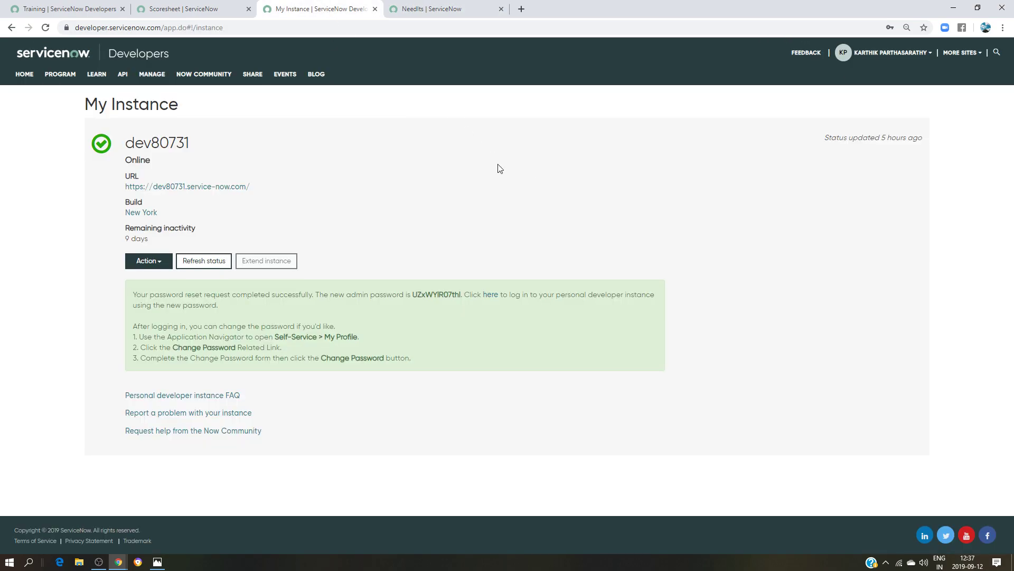
left_click(198, 8)
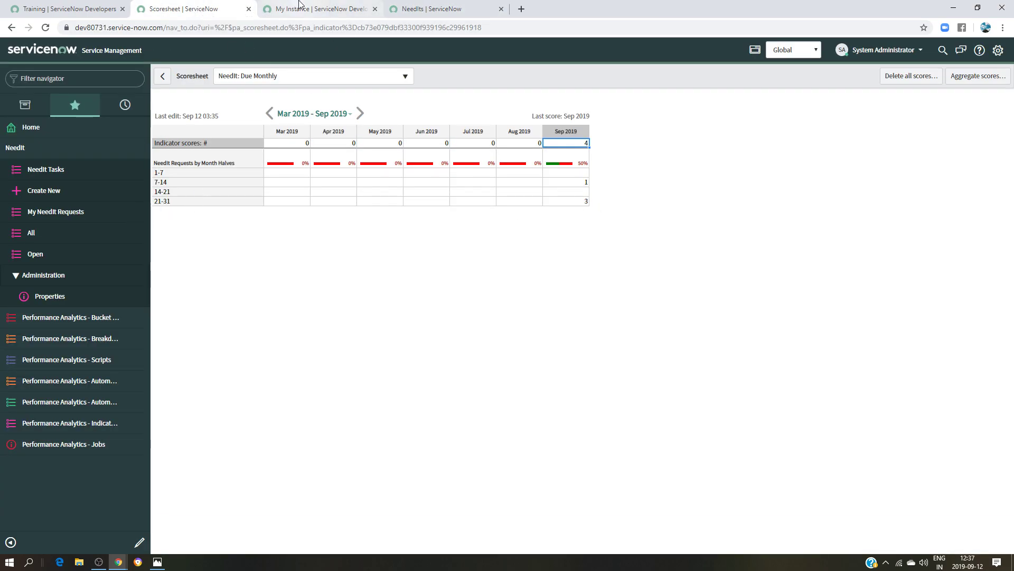
left_click(404, 7)
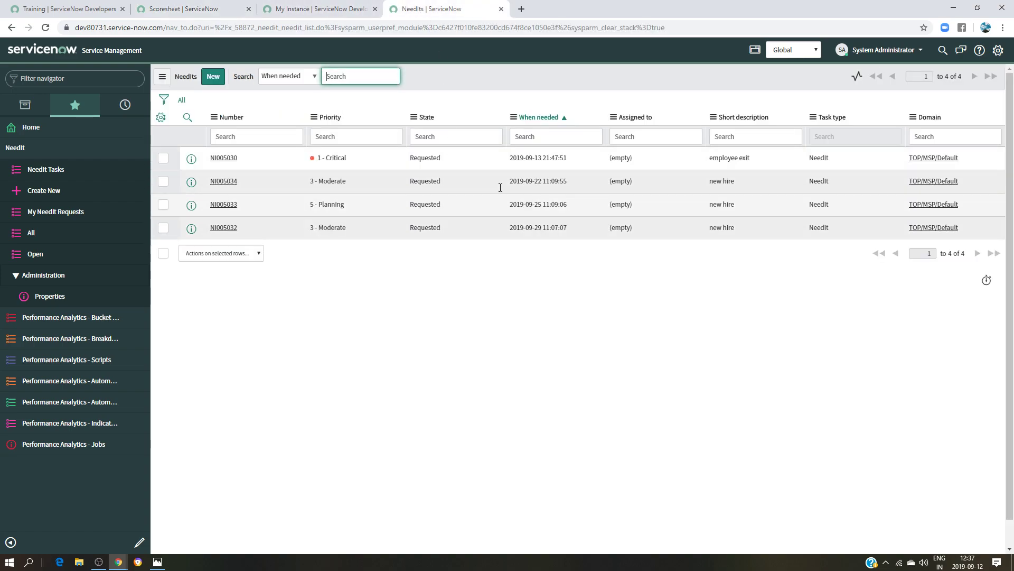
left_click(189, 7)
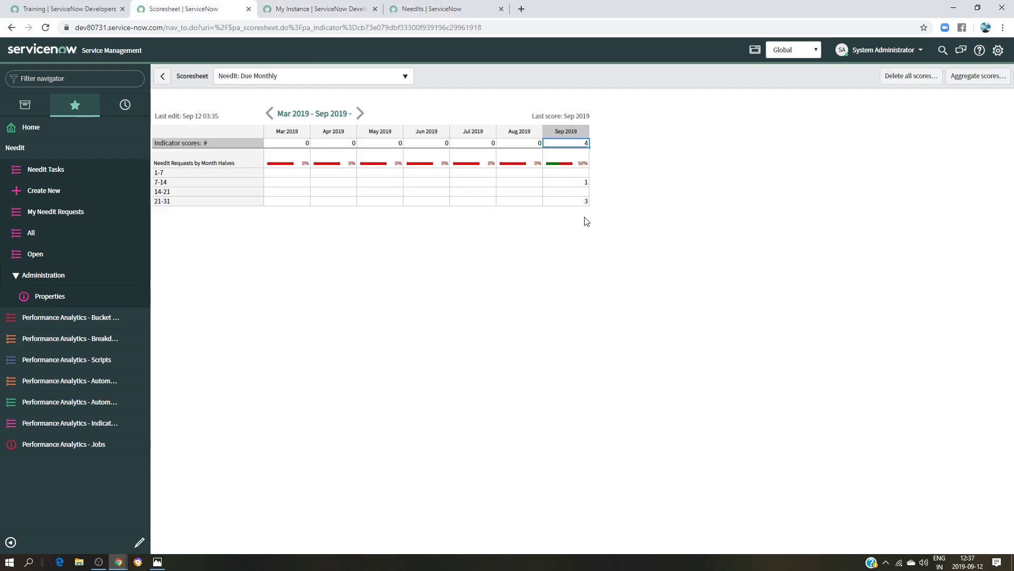